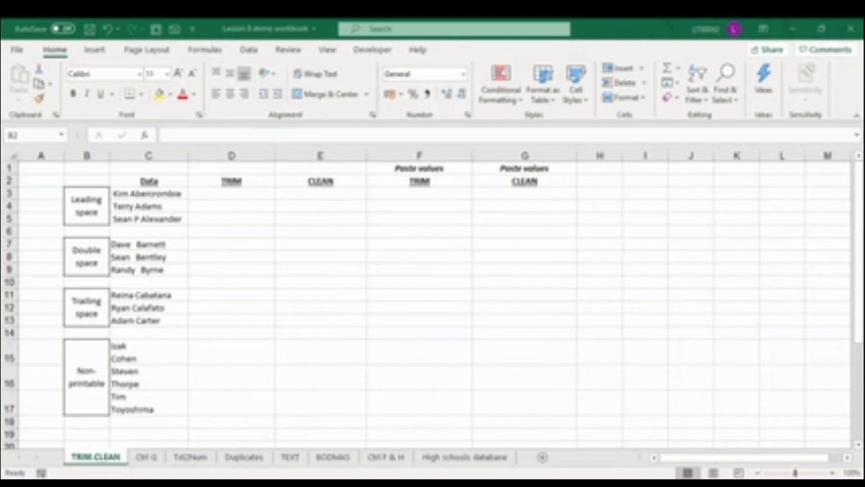
# - Inspect the sample Data entries for leading, double and trailing spaces and non-printable characters, and the TRIM and CLEAN column headings
pyautogui.click(149, 193)
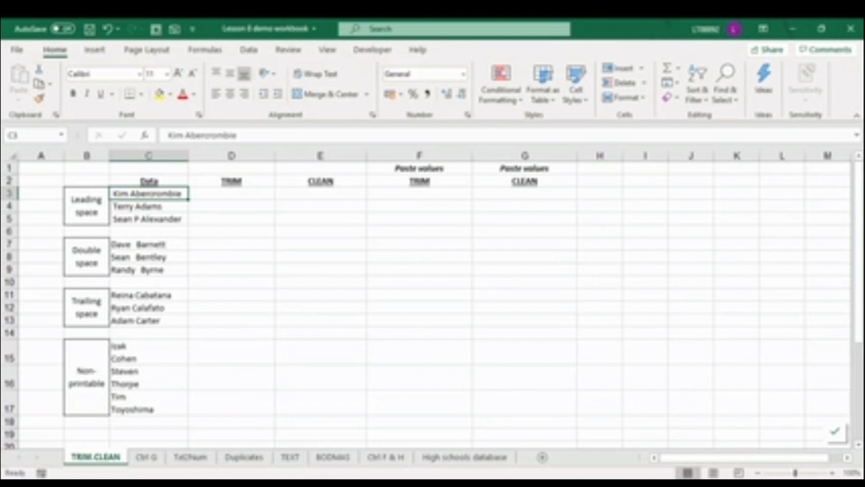
pyautogui.click(148, 269)
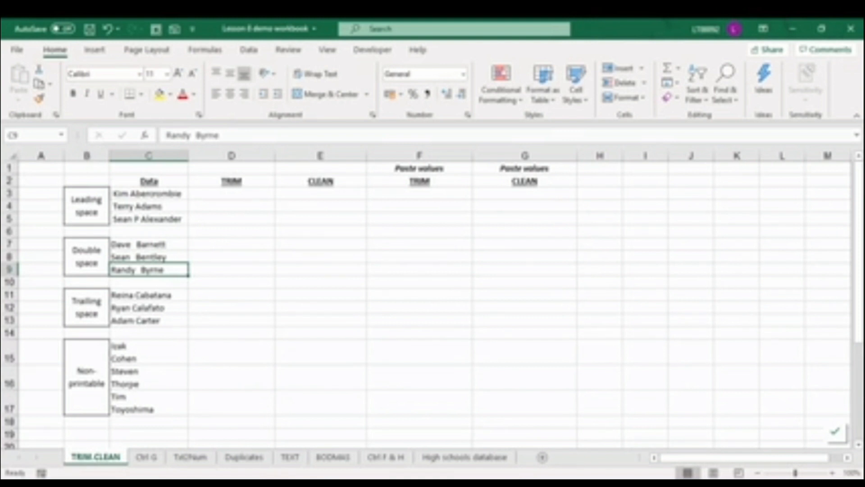
pyautogui.click(148, 295)
pyautogui.click(229, 135)
pyautogui.press('Left')
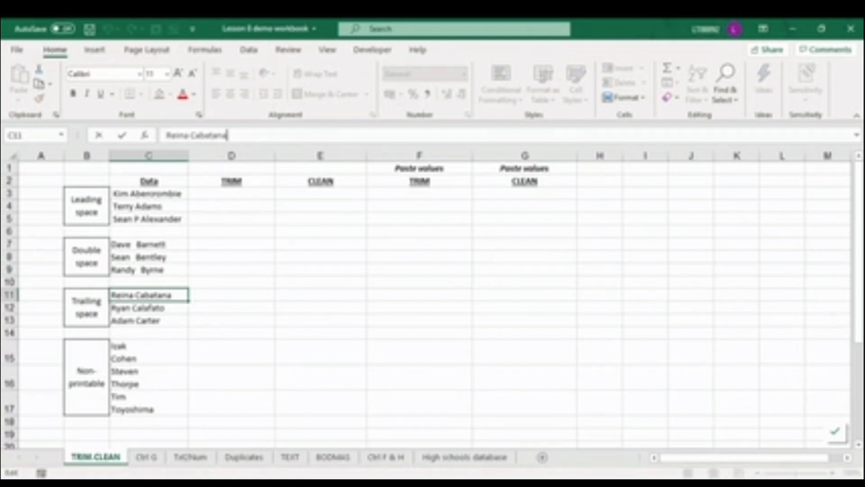
pyautogui.click(148, 352)
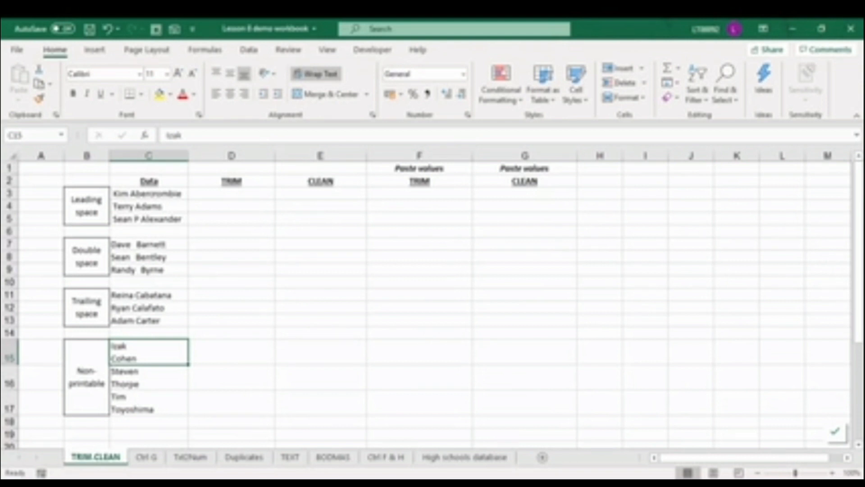
pyautogui.click(231, 181)
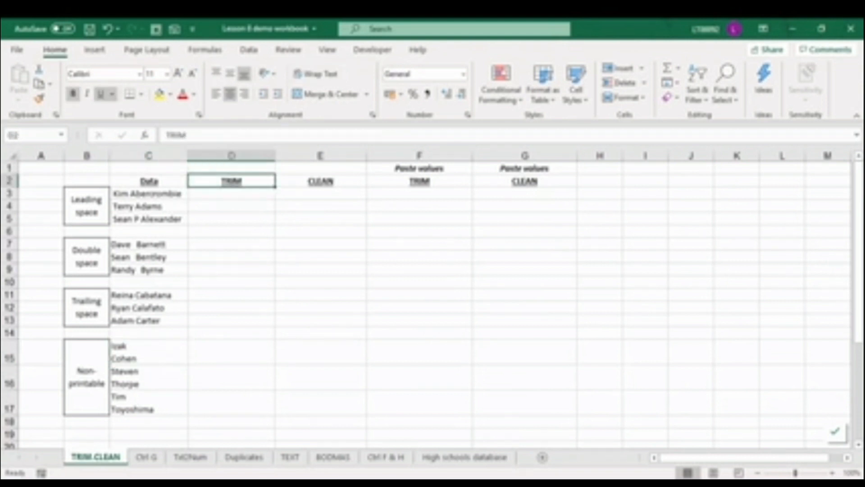
pyautogui.click(320, 181)
# - Enter the formula =TRIM(C3) in cell D3 for the first leading-space entry
pyautogui.click(232, 193)
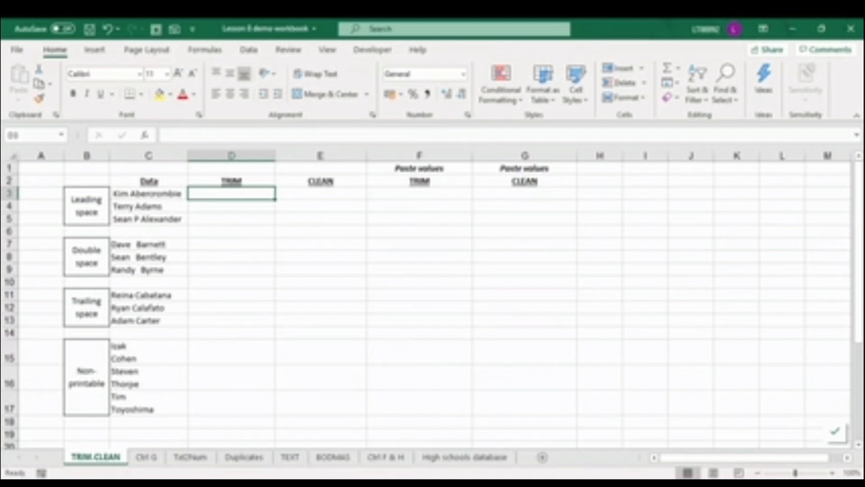
pyautogui.write('=trim(')
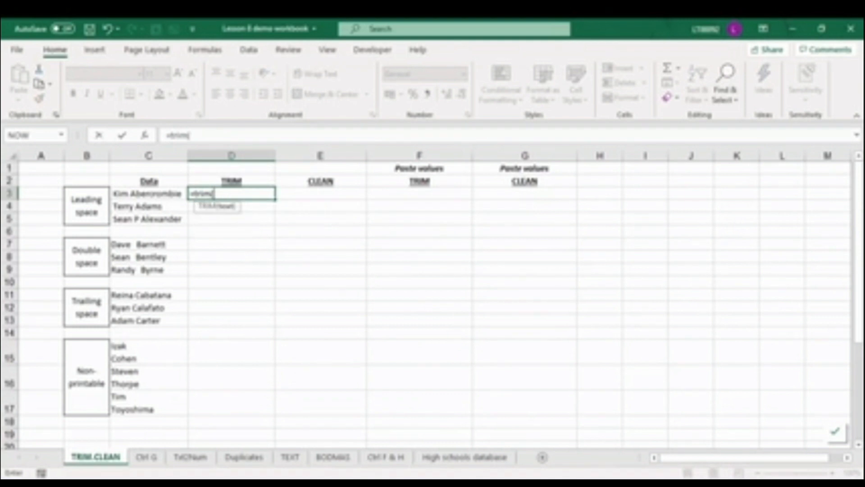
pyautogui.press('Left')
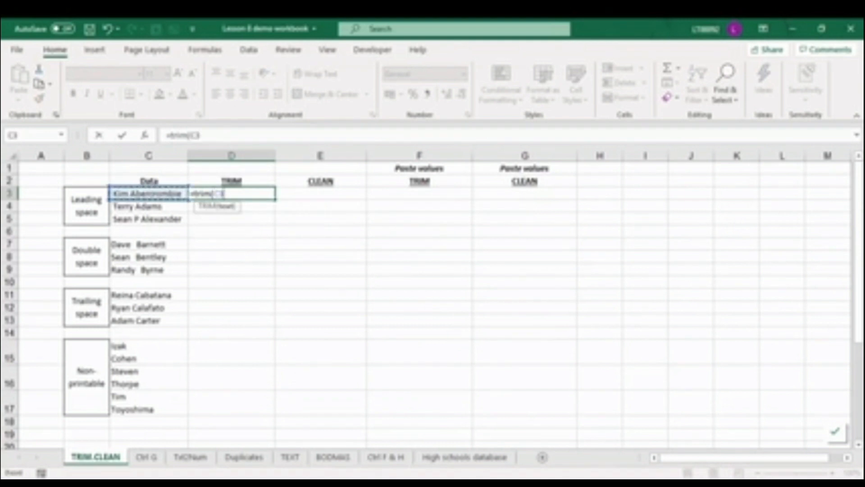
pyautogui.write(')')
pyautogui.press('Return')
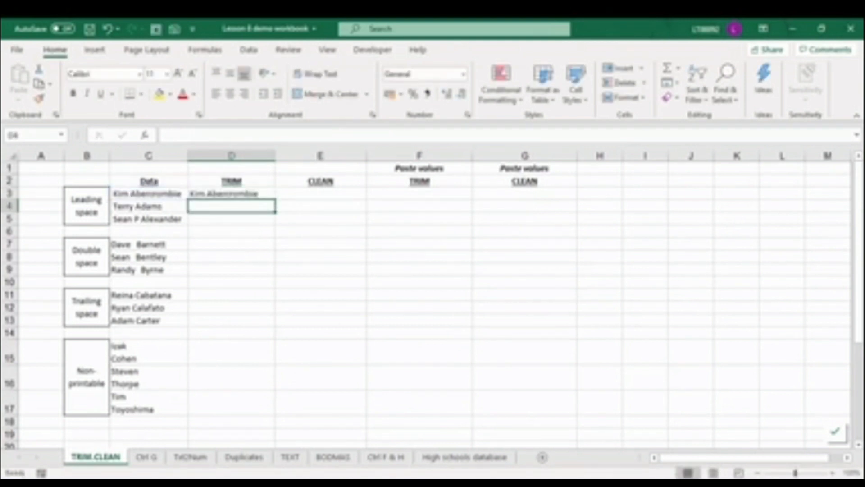
# - Copy the TRIM formula from D3 down through D5 to cover the remaining leading-space entries
pyautogui.click(232, 194)
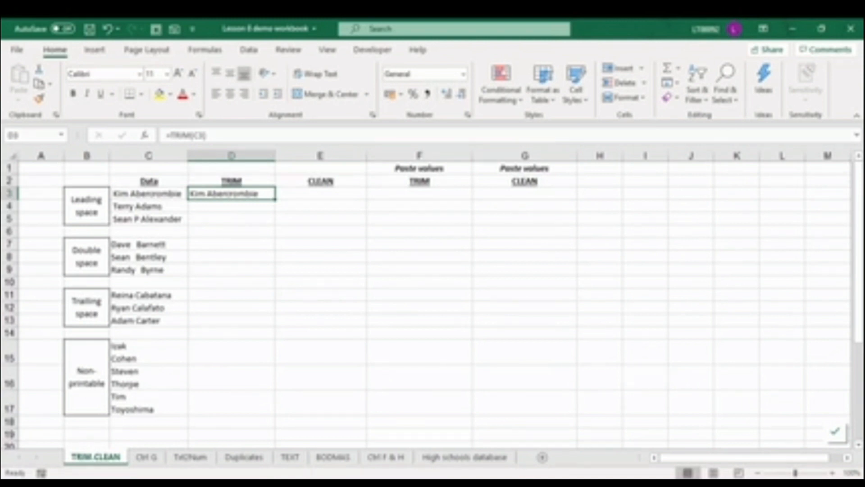
pyautogui.hotkey('ctrl', 'c')
pyautogui.hotkey('shift', 'Down')
pyautogui.hotkey('shift', 'Down')
pyautogui.hotkey('shift', 'Down')
pyautogui.hotkey('shift', 'Up')
pyautogui.press('Return')
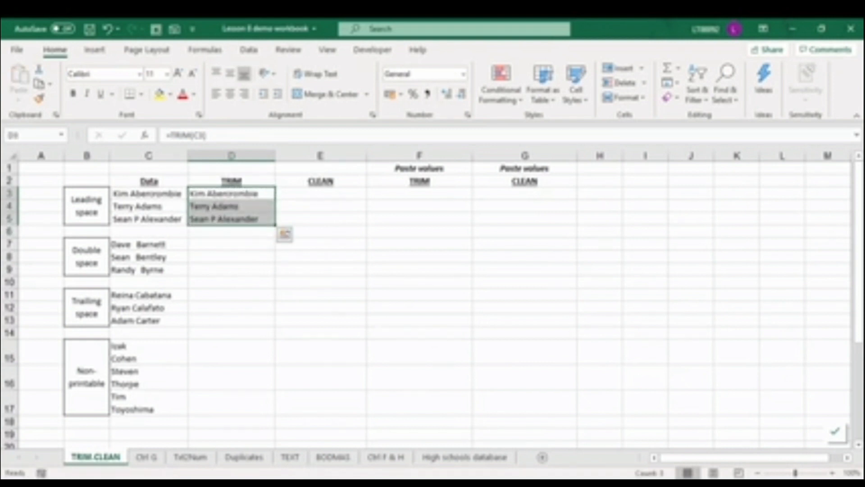
# - Enter =TRIM(C7) in D7 and fill it down through D9 for the double-space entries
pyautogui.click(231, 244)
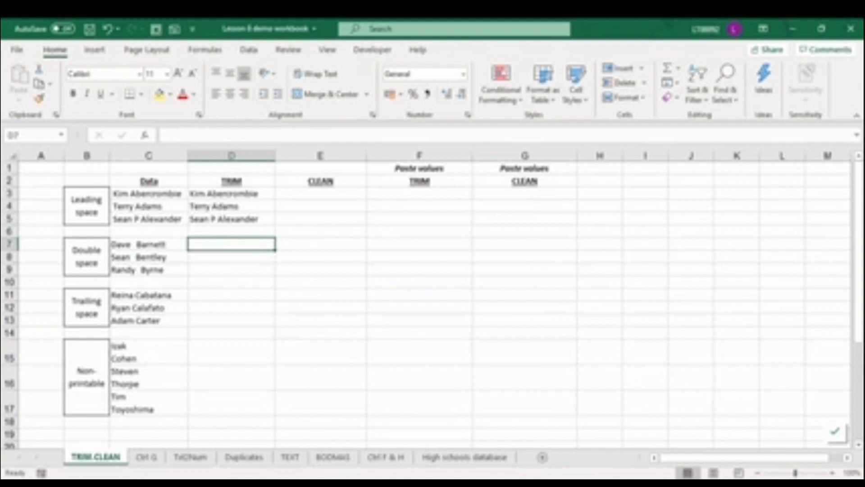
pyautogui.write('=trim(')
pyautogui.click(148, 244)
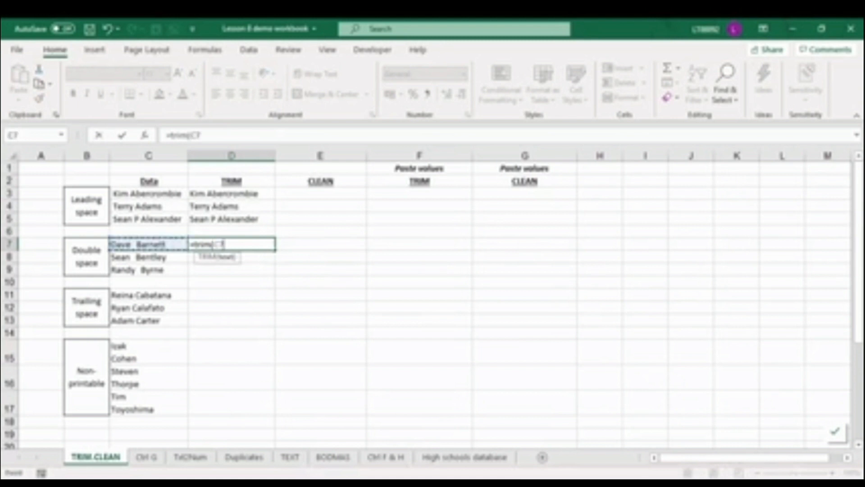
pyautogui.hotkey('ctrl', 'Return')
pyautogui.doubleClick(276, 250)
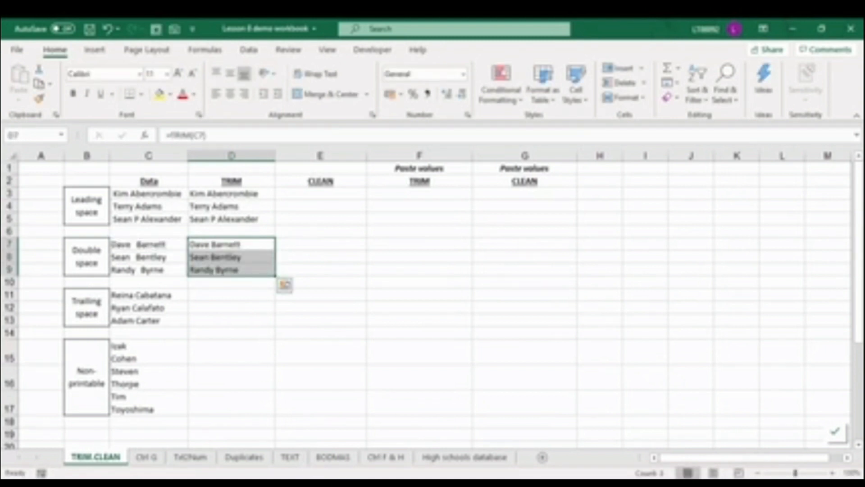
# - Enter the formula =TRIM(C11) in cell D11 for the first trailing-space entry
pyautogui.click(231, 295)
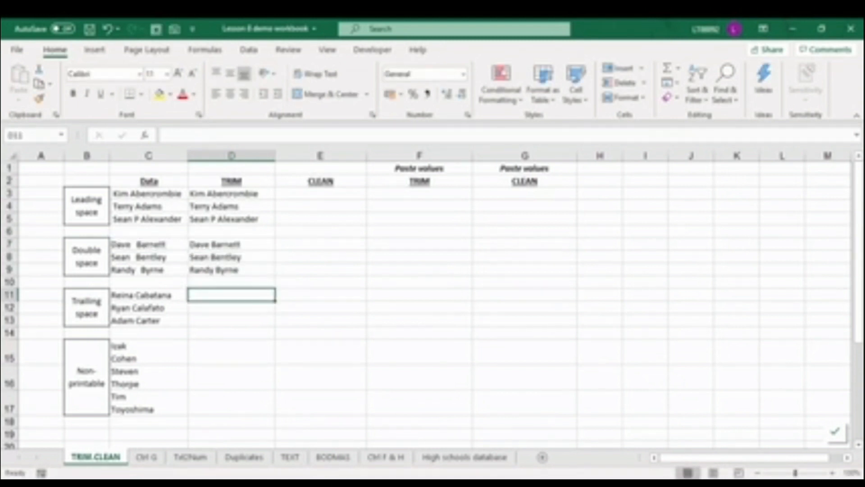
pyautogui.write('=trim')
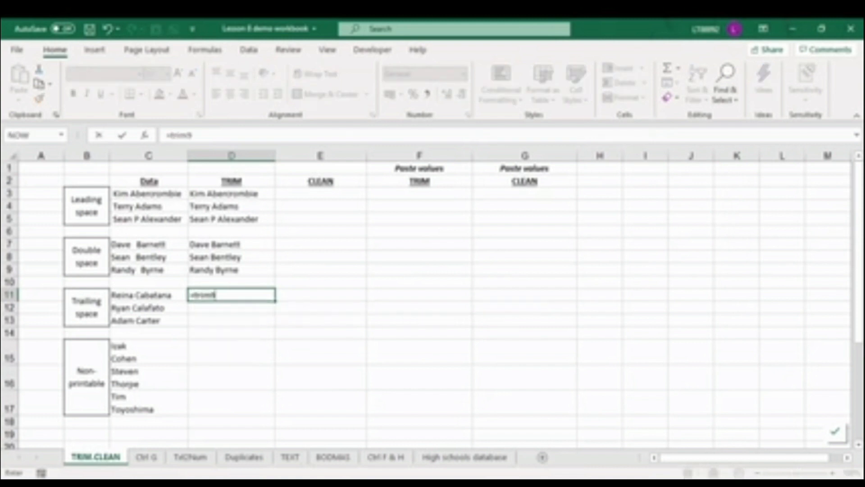
pyautogui.write('(')
pyautogui.click(148, 294)
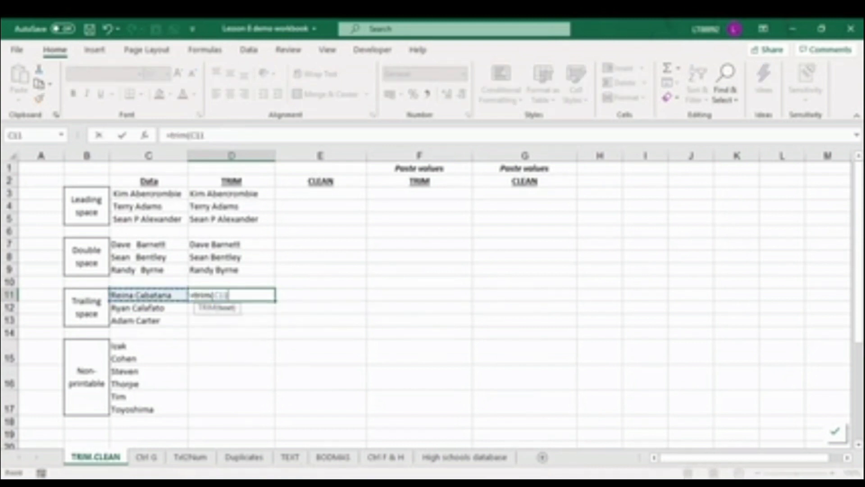
pyautogui.press('Return')
# - Copy the TRIM formula from D11 down through D13 for the other trailing-space entries
pyautogui.press('Up')
pyautogui.hotkey('ctrl', 'c')
pyautogui.hotkey('shift', 'Down')
pyautogui.hotkey('shift', 'Down')
pyautogui.hotkey('ctrl', 'v')
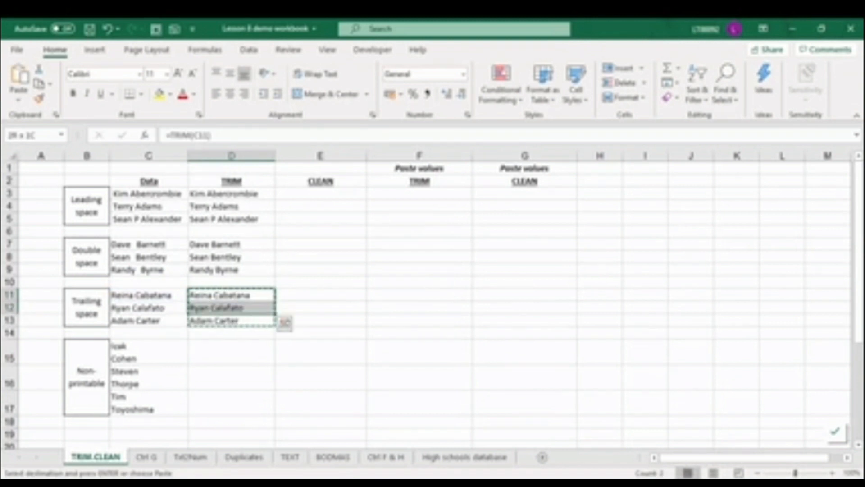
# - Paste the trimmed results of D11:D13 into F11:F13 as values only
pyautogui.click(419, 295)
pyautogui.hotkey('shift', 'Down')
pyautogui.hotkey('shift', 'Down')
pyautogui.hotkey('ctrl', 'v')
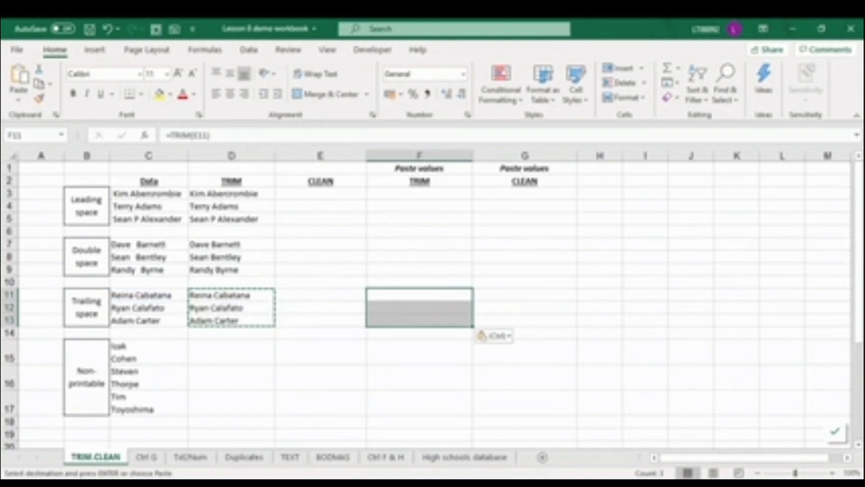
pyautogui.click(493, 336)
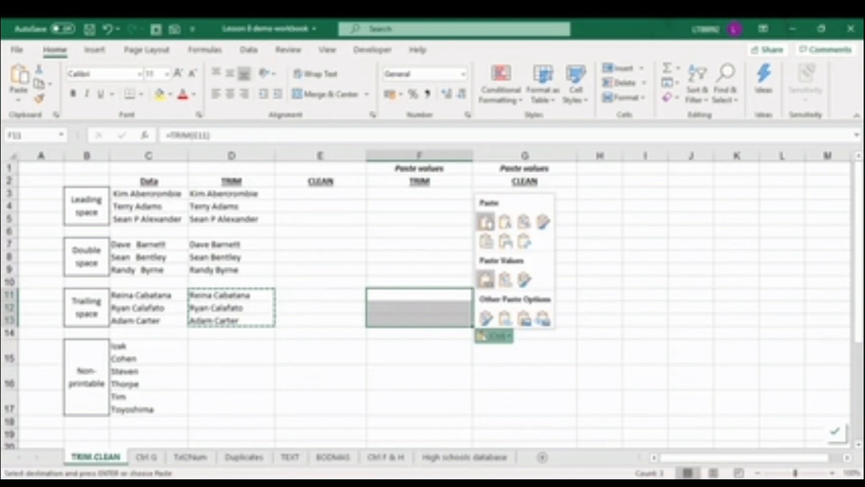
pyautogui.click(486, 280)
# - Check each pasted value in F11:F13 in edit mode for leftover trailing spaces
pyautogui.press('F2')
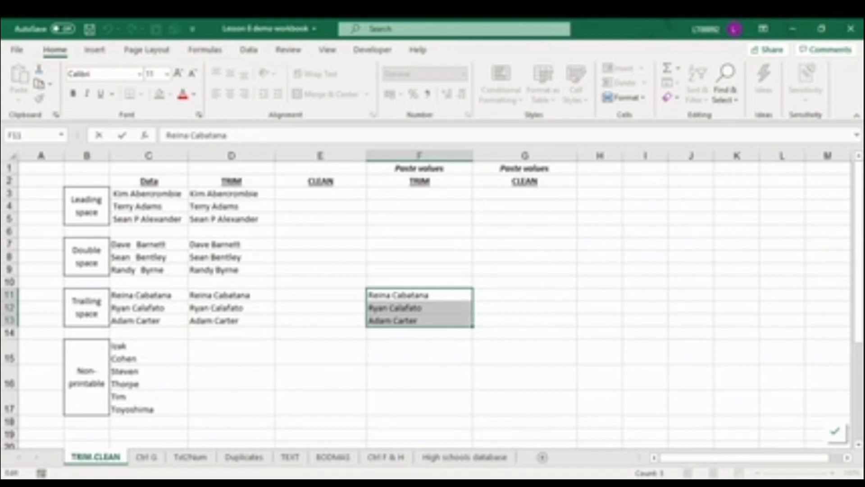
pyautogui.press('Return')
pyautogui.press('F2')
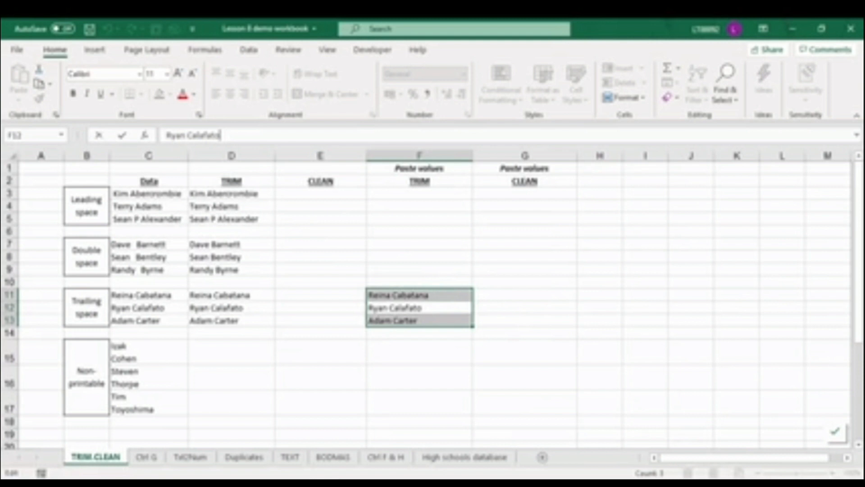
pyautogui.press('Return')
pyautogui.press('F2')
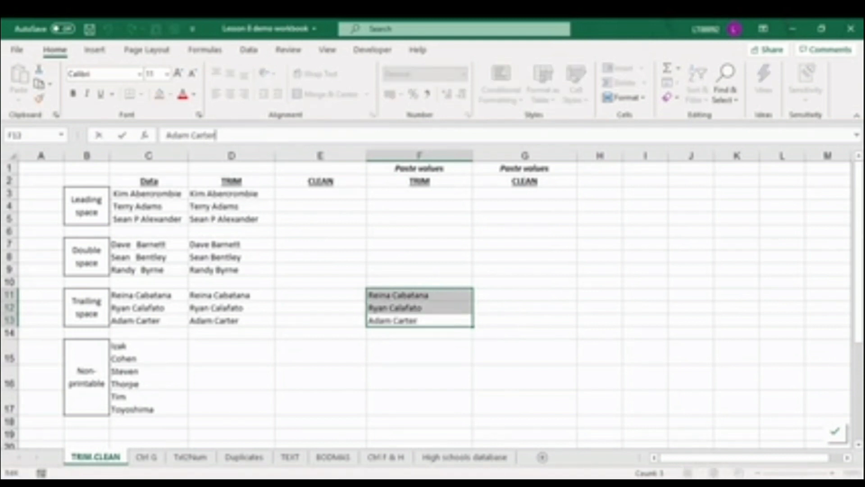
pyautogui.press('Return')
# - Enter the formula =TRIM(C15) in cell D15 for the first non-printable entry
pyautogui.click(148, 351)
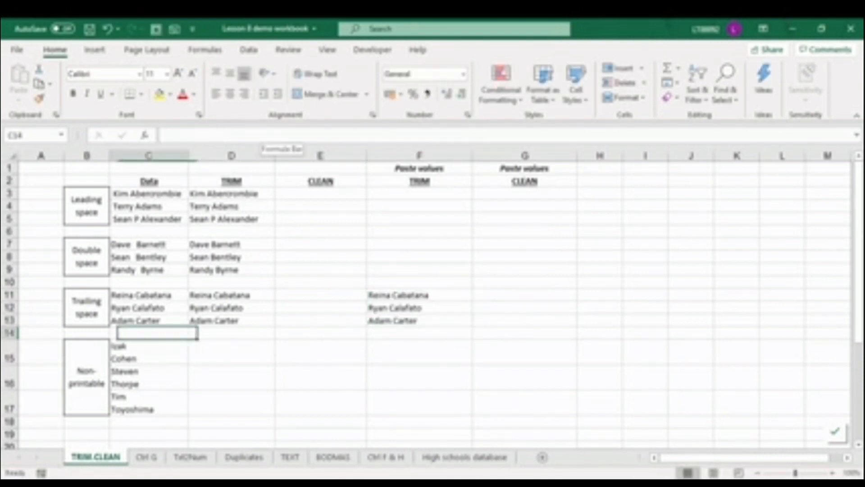
pyautogui.click(231, 352)
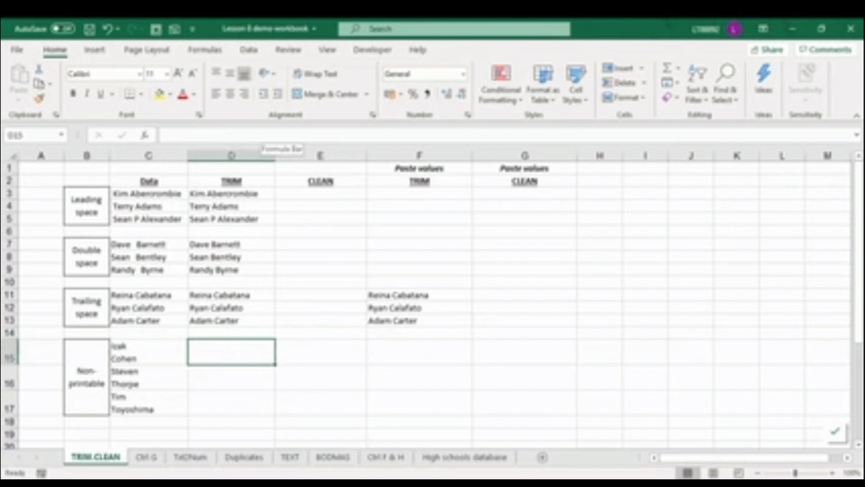
pyautogui.write('=trim(')
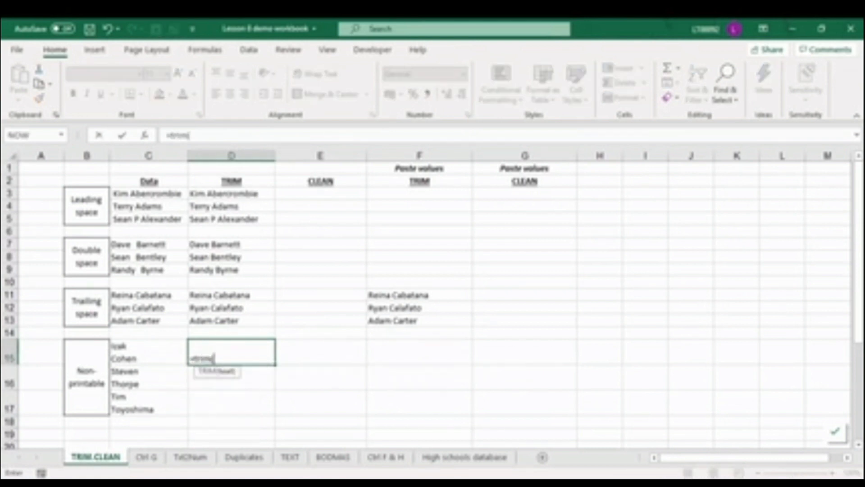
pyautogui.click(148, 352)
pyautogui.write(')')
pyautogui.press('Return')
# - Copy the TRIM formula from D15 down through D17 for the remaining non-printable entries
pyautogui.press('Up')
pyautogui.hotkey('ctrl', 'c')
pyautogui.hotkey('shift', 'Down')
pyautogui.hotkey('shift', 'Down')
pyautogui.hotkey('ctrl', 'v')
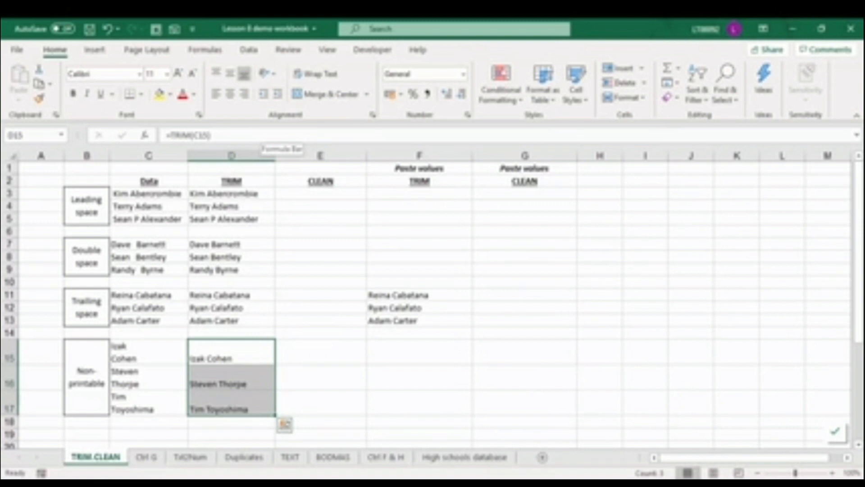
# - Enter the formula =CLEAN(C15) in cell E15 to strip non-printable characters from the original data
pyautogui.click(419, 351)
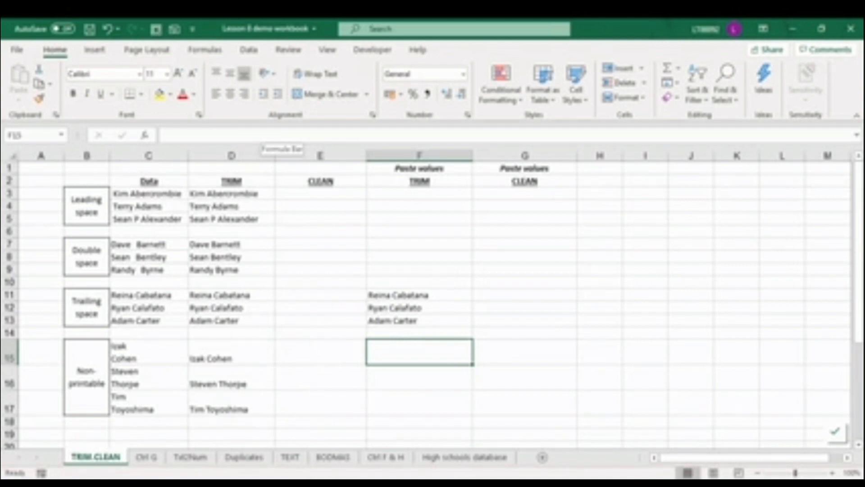
pyautogui.click(321, 352)
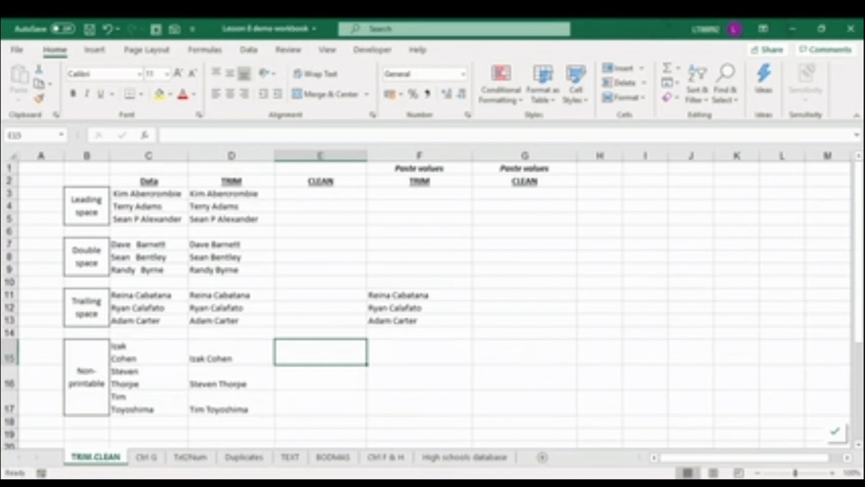
pyautogui.write('=clean(')
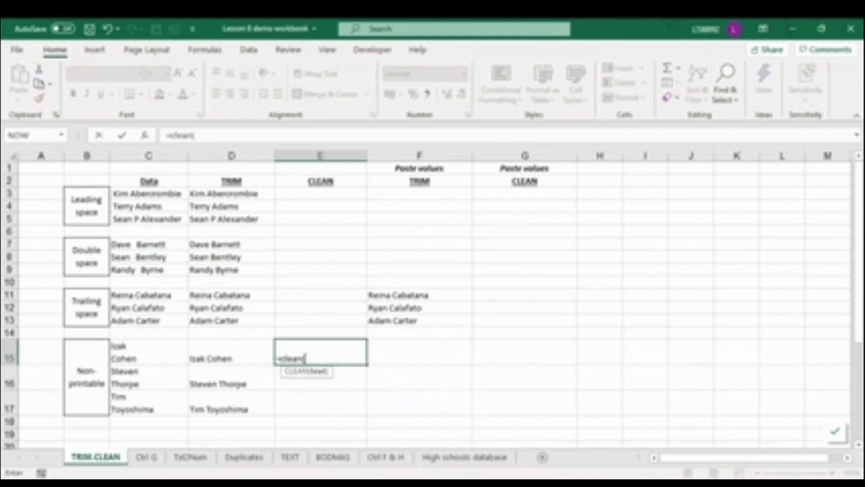
pyautogui.press('Left')
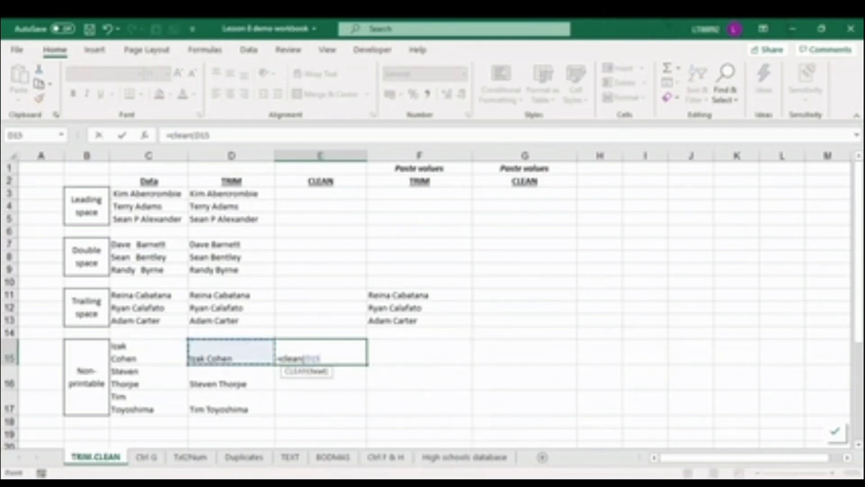
pyautogui.press('Left')
pyautogui.write(')')
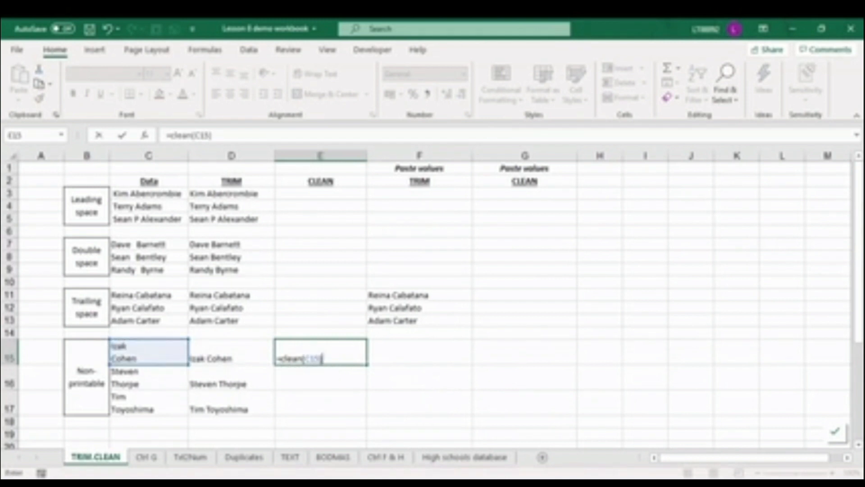
pyautogui.press('Return')
# - Copy the CLEAN formula from E15 down through E17 for the other non-printable entries
pyautogui.press('Up')
pyautogui.hotkey('ctrl', 'c')
pyautogui.moveTo(320, 383); pyautogui.dragTo(320, 408)
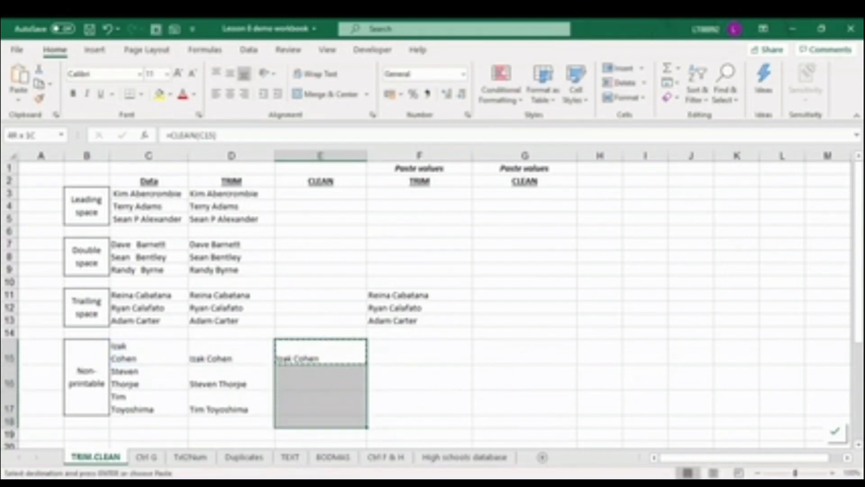
pyautogui.press('Return')
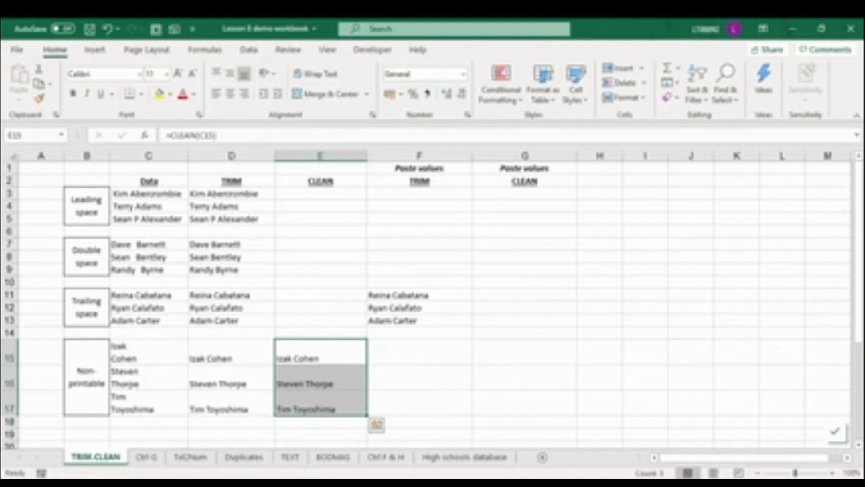
pyautogui.click(419, 351)
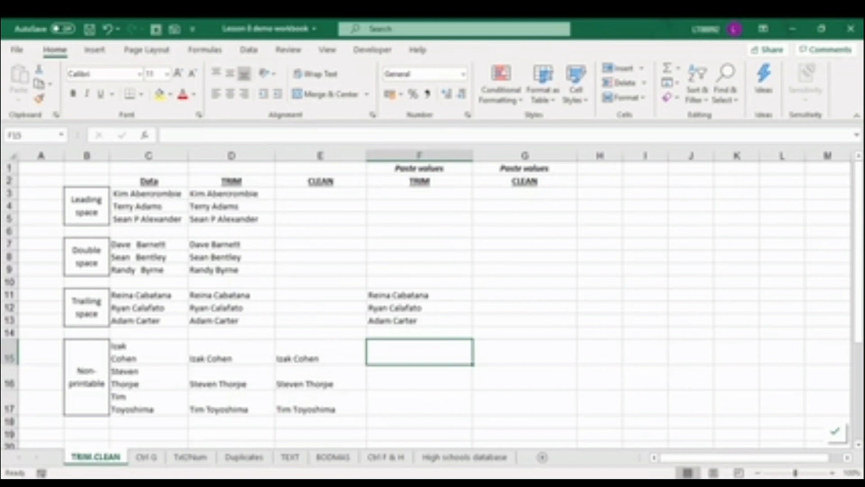
# - Enter the formula =CLEAN(C3) in cell E3 for the first leading-space entry
pyautogui.click(320, 194)
pyautogui.write('=clean(')
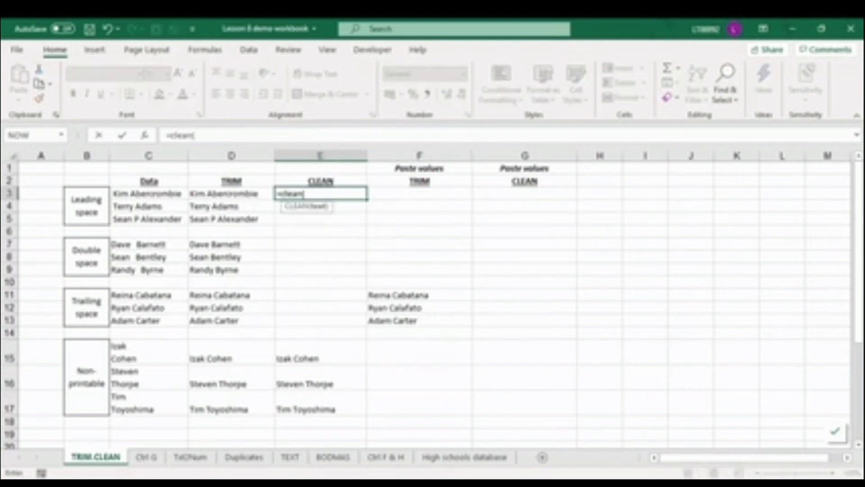
pyautogui.click(149, 193)
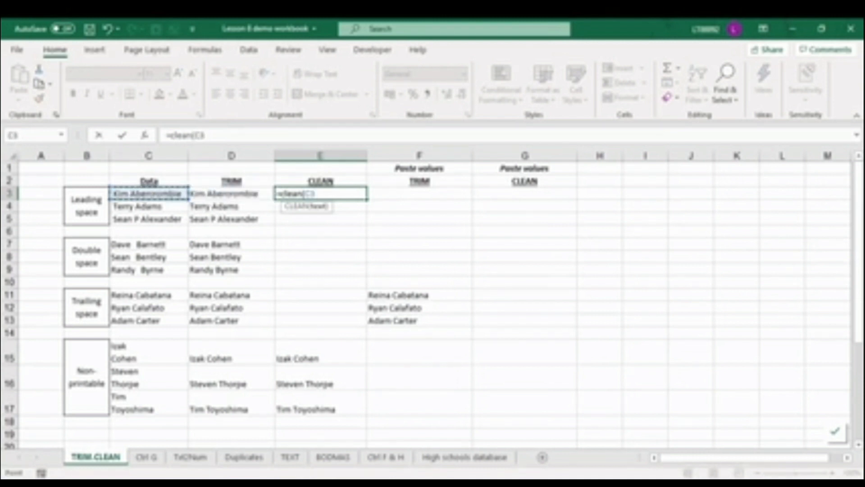
pyautogui.press('Return')
pyautogui.click(320, 193)
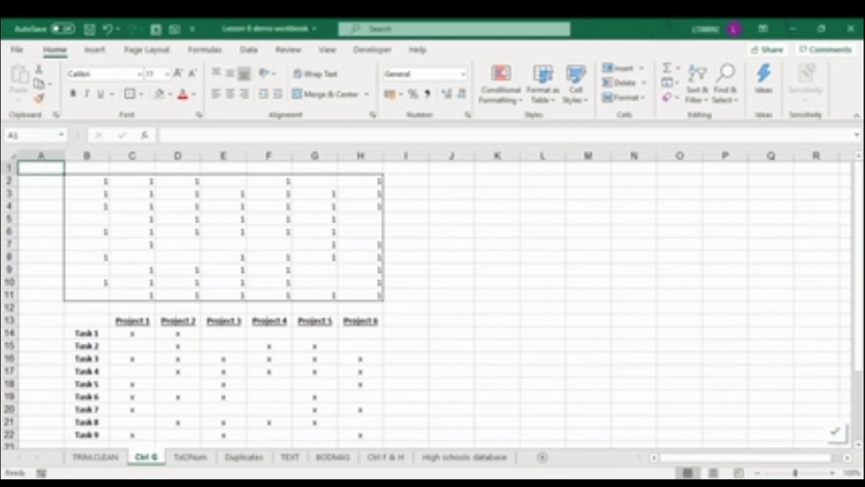
# - Select only the blank cells in B2:H11 with Go To Special and fill them all with 0 at once
pyautogui.click(107, 181)
pyautogui.moveTo(86, 180); pyautogui.dragTo(361, 295)
pyautogui.hotkey('ctrl', 'g')
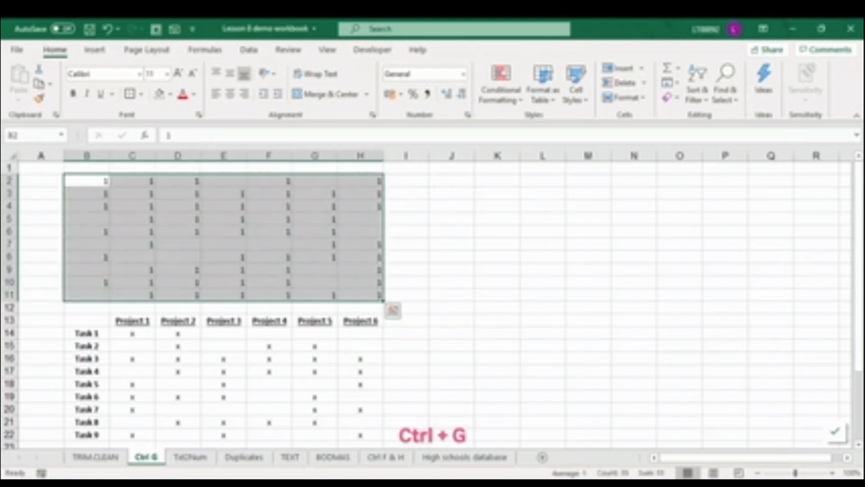
pyautogui.hotkey('ctrl', 'g')
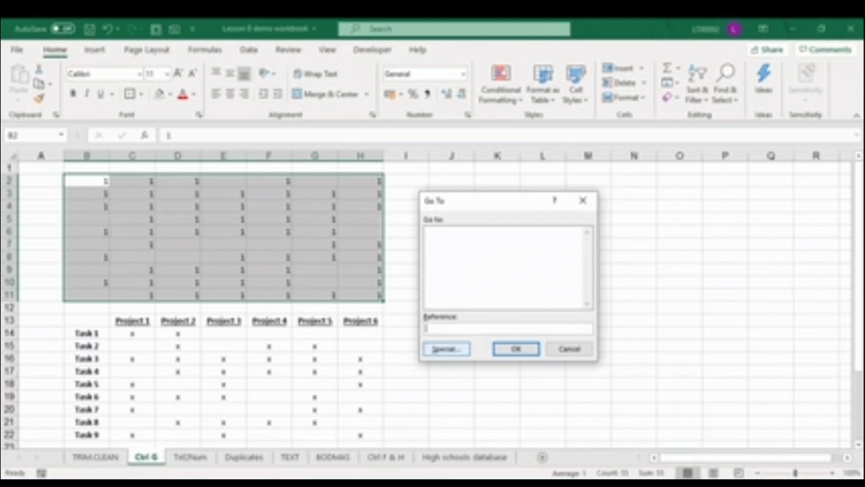
pyautogui.click(446, 349)
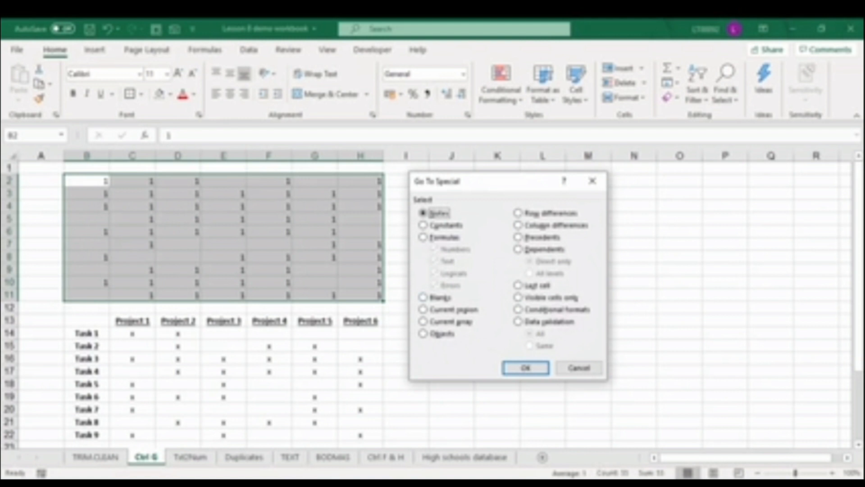
pyautogui.click(423, 297)
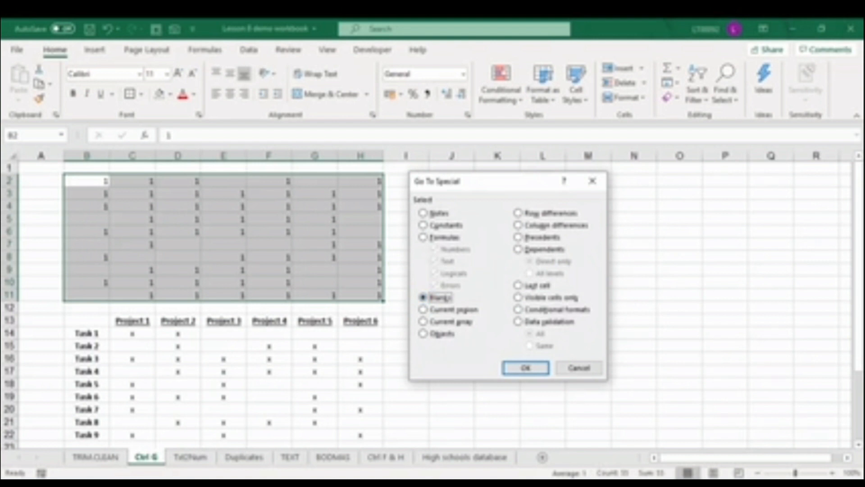
pyautogui.click(525, 367)
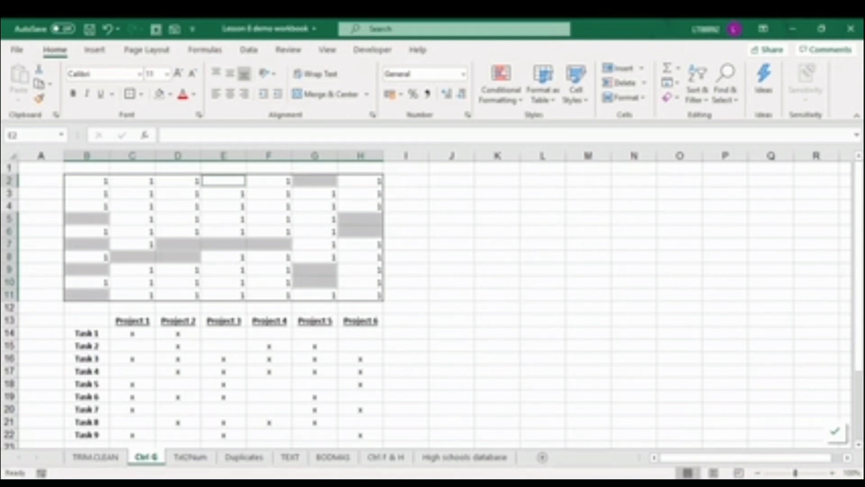
pyautogui.write('0')
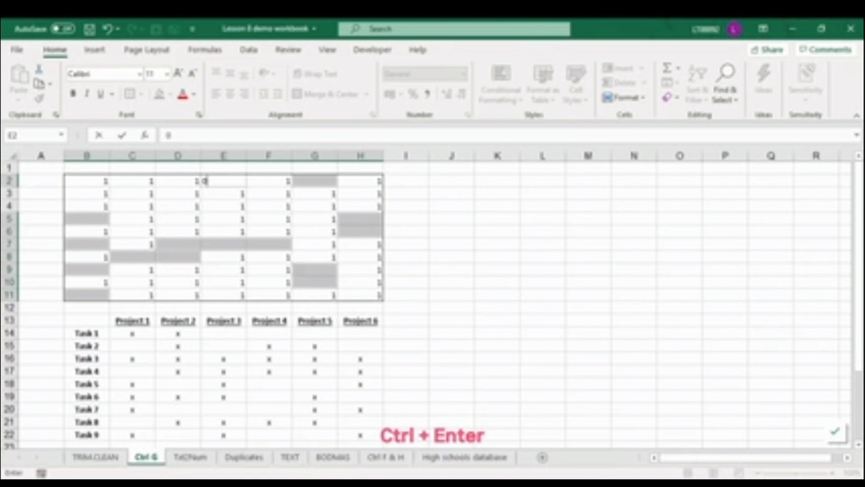
pyautogui.hotkey('ctrl', 'Return')
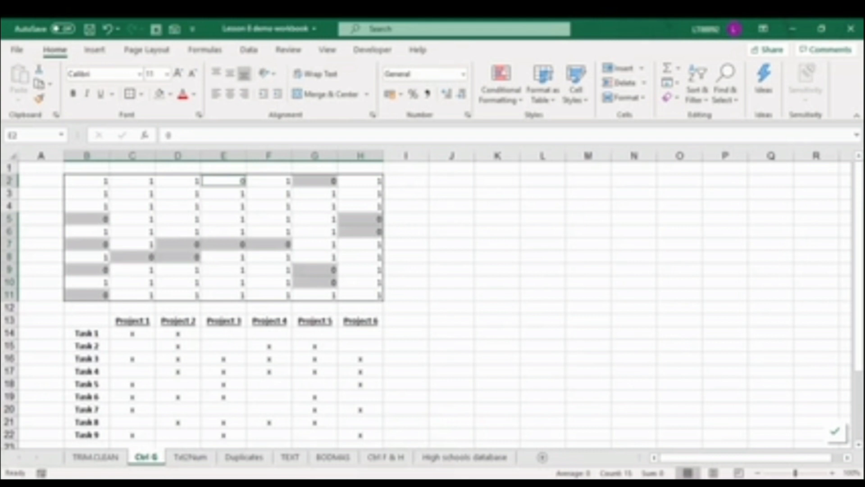
pyautogui.click(41, 320)
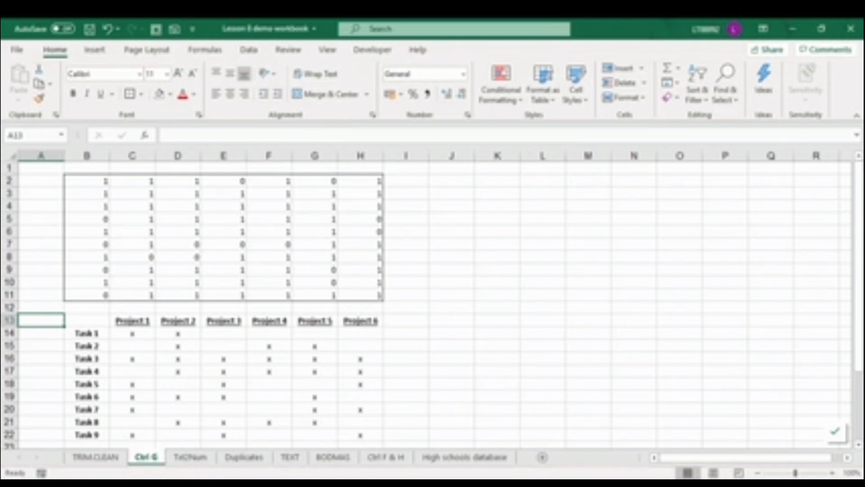
# - Select the blank cells in the task grid C14:H22 with Go To Special and shade them light green
pyautogui.moveTo(132, 333); pyautogui.dragTo(360, 435)
pyautogui.hotkey('ctrl', 'g')
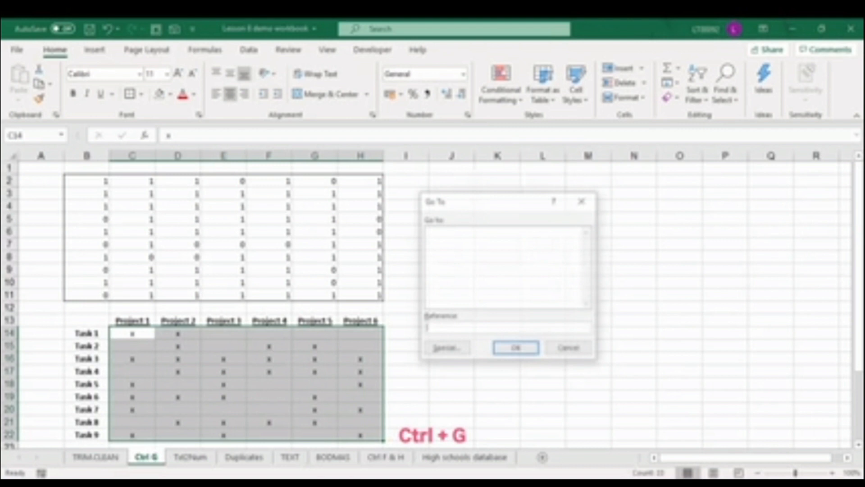
pyautogui.hotkey('alt', 's')
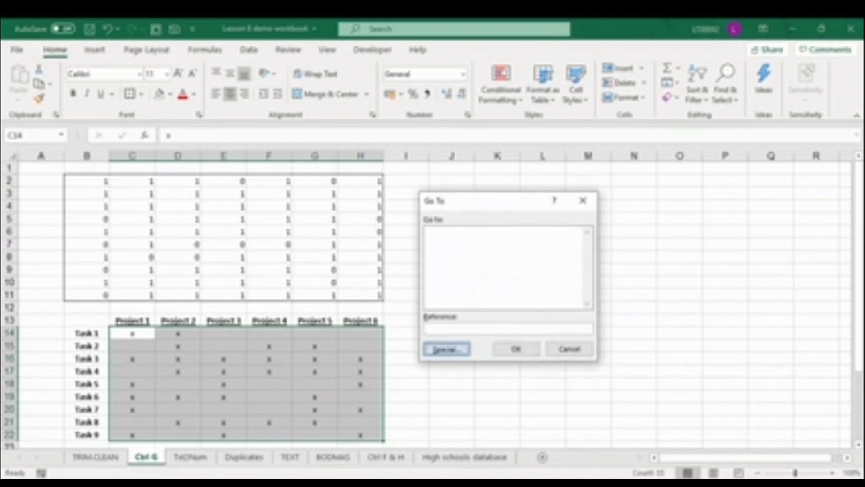
pyautogui.hotkey('alt', 'k')
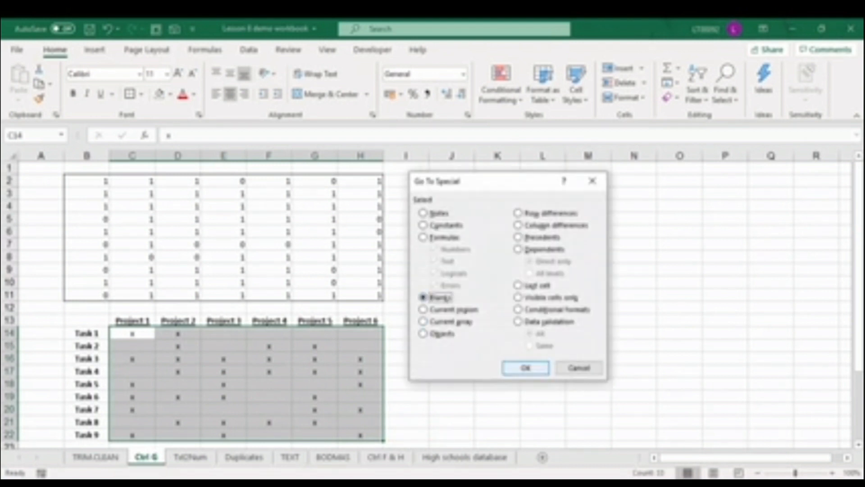
pyautogui.press('Return')
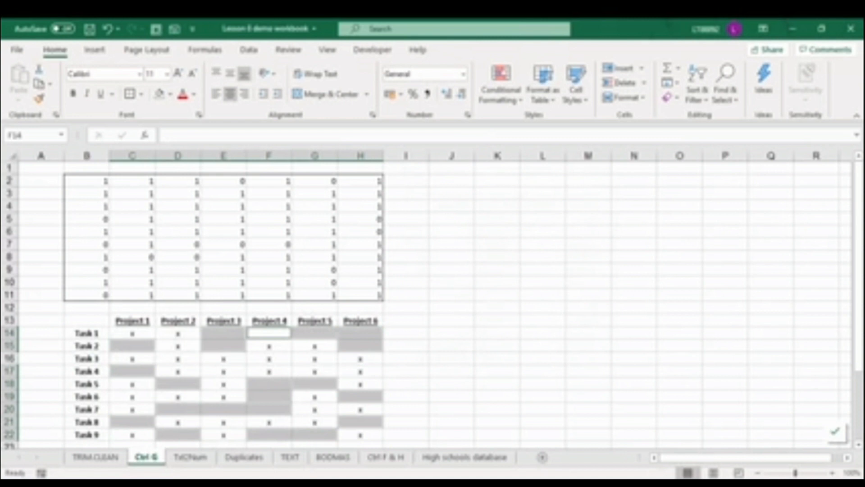
pyautogui.click(170, 93)
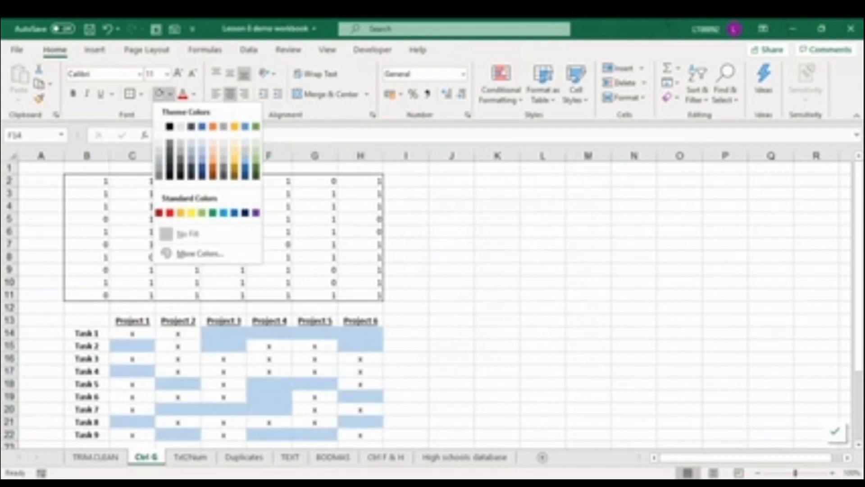
pyautogui.click(256, 151)
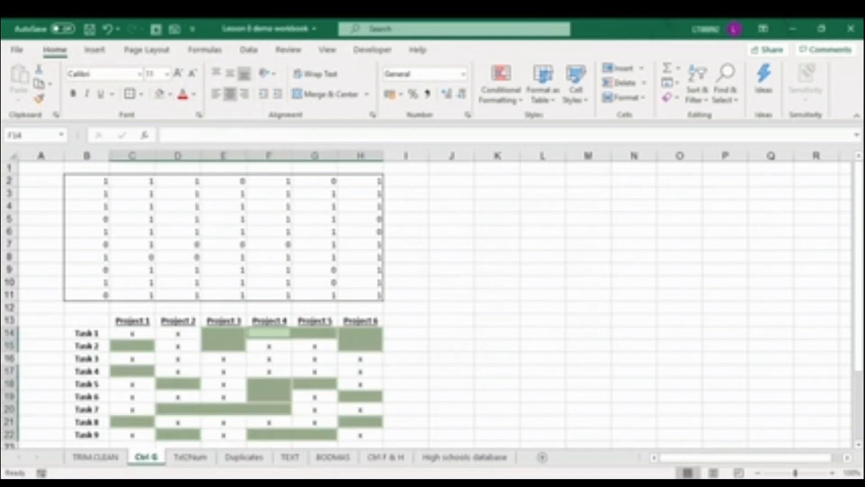
pyautogui.click(497, 320)
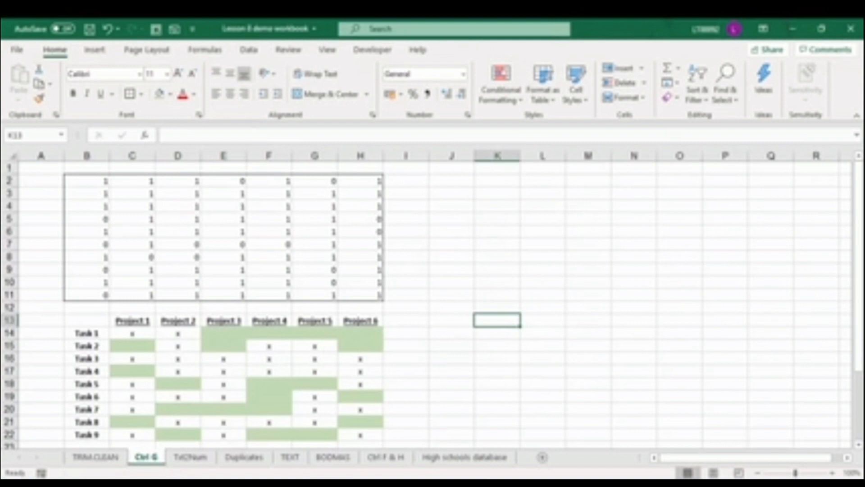
# - Go to the Txt2Num sheet and examine how the numbers in columns B, D and F are stored as text
pyautogui.hotkey('ctrl', 'pagedown')
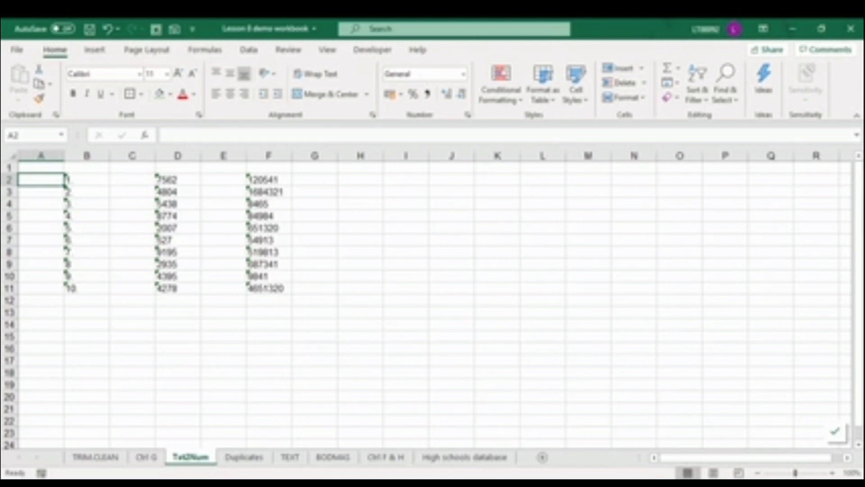
pyautogui.click(178, 179)
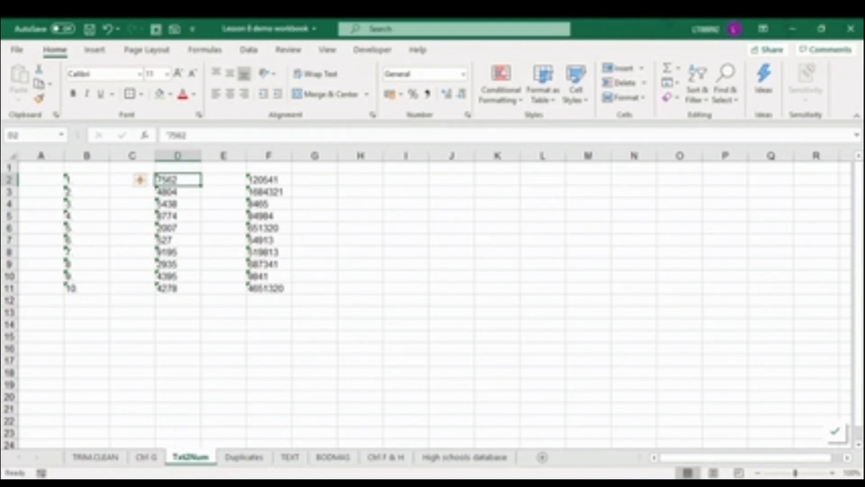
pyautogui.hotkey('ctrl', 'shift', 'Down')
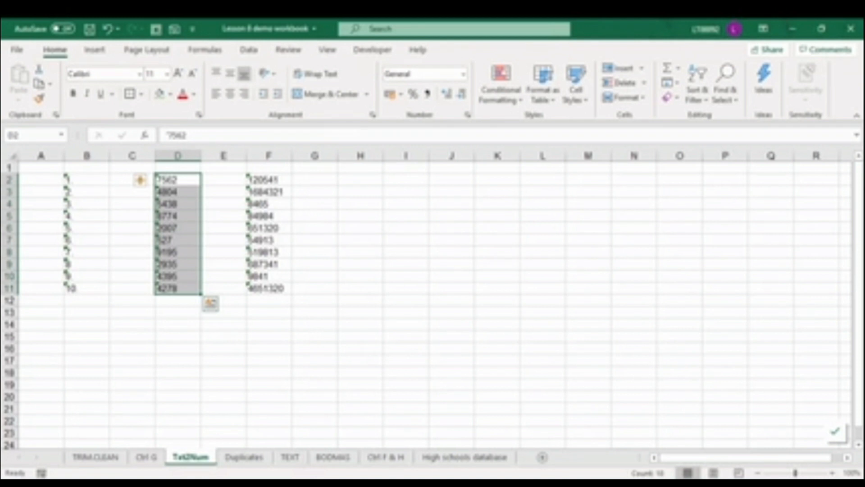
pyautogui.press('Escape')
pyautogui.click(87, 179)
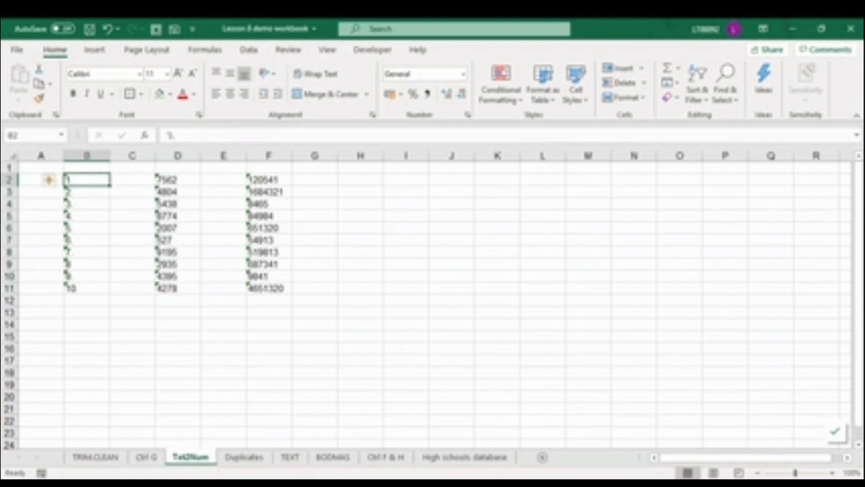
pyautogui.press('F2')
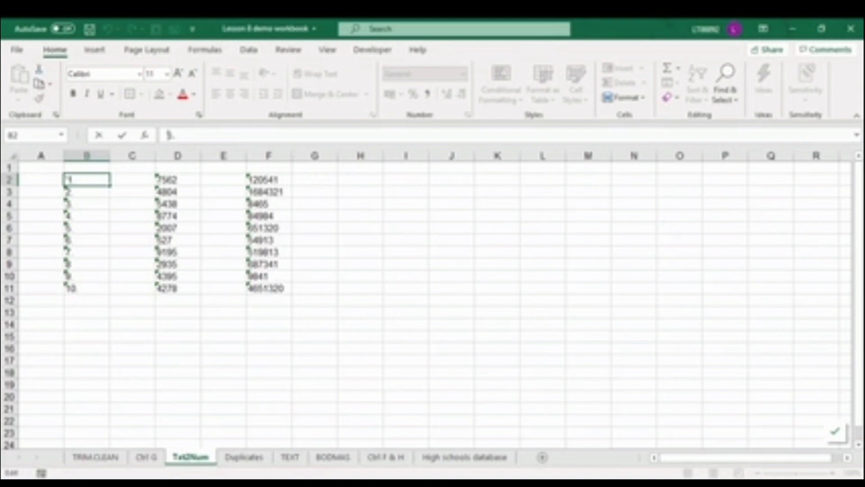
pyautogui.press('Escape')
pyautogui.click(178, 179)
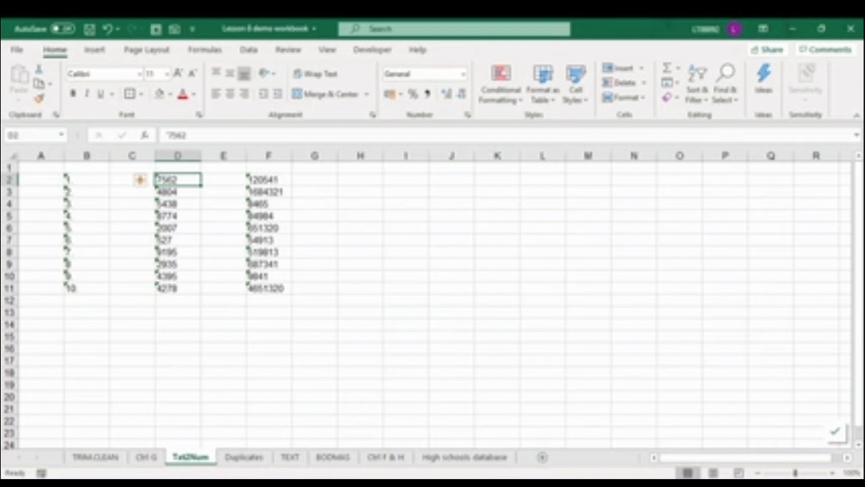
pyautogui.click(268, 179)
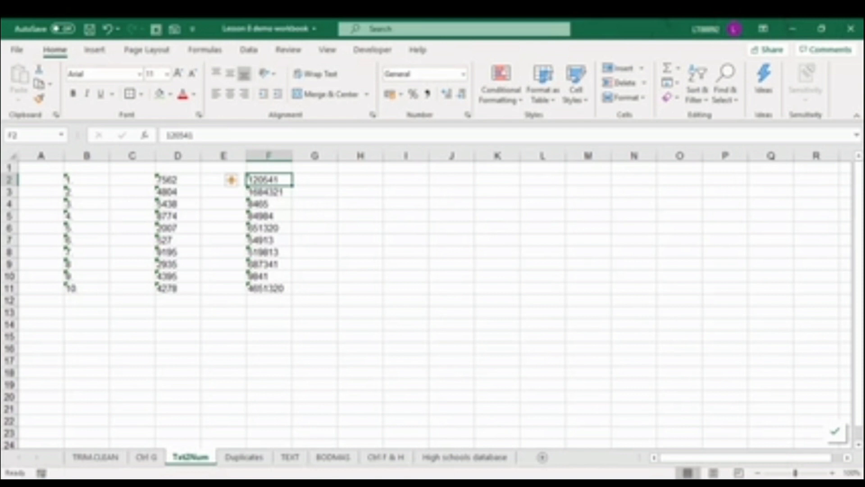
# - Convert the text-stored numbers in B2:B11 to real numbers using the error-checking option Convert to Number
pyautogui.moveTo(86, 179); pyautogui.dragTo(86, 287)
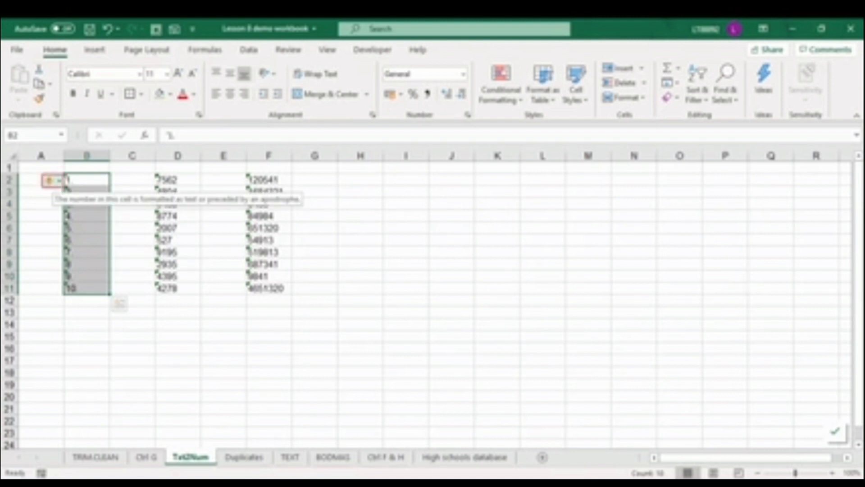
pyautogui.click(58, 180)
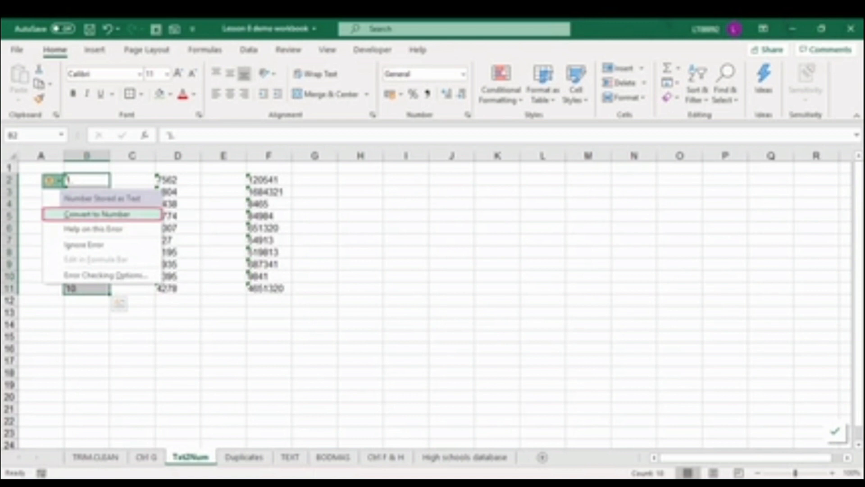
pyautogui.click(97, 214)
# - Enter the formula =D2*1 in cell E2 to turn the text value in D2 into a number
pyautogui.click(223, 180)
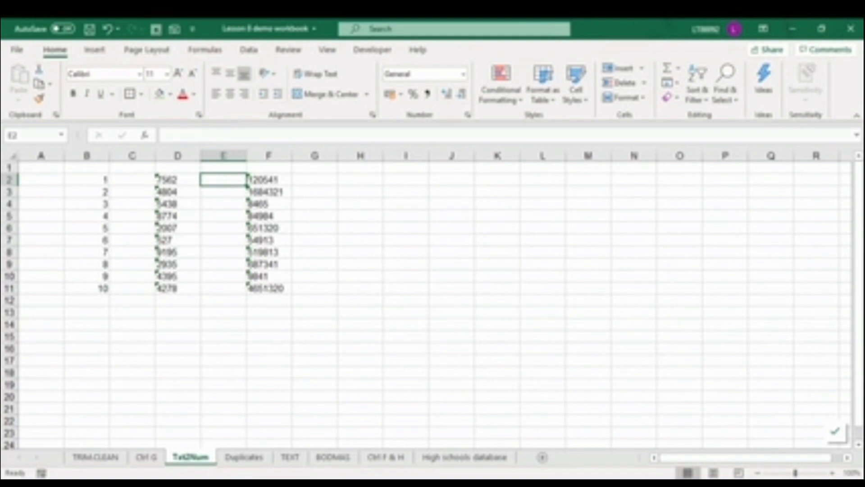
pyautogui.write('=D2*1')
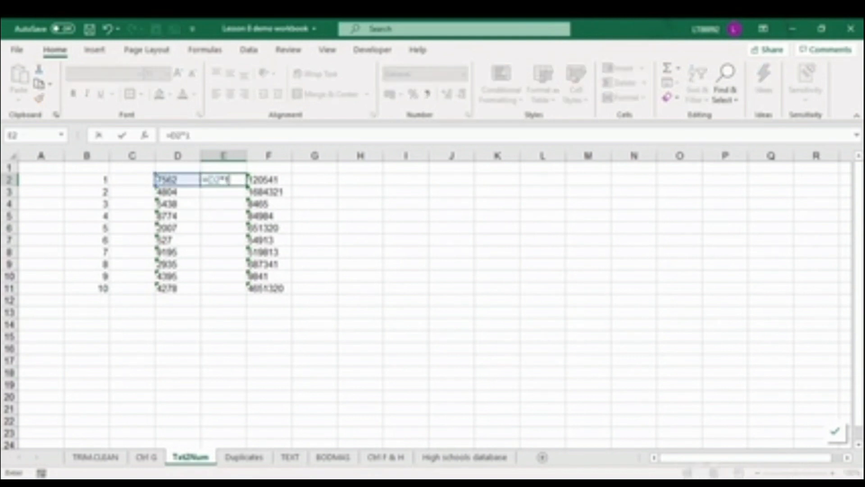
pyautogui.press('Return')
pyautogui.press('Up')
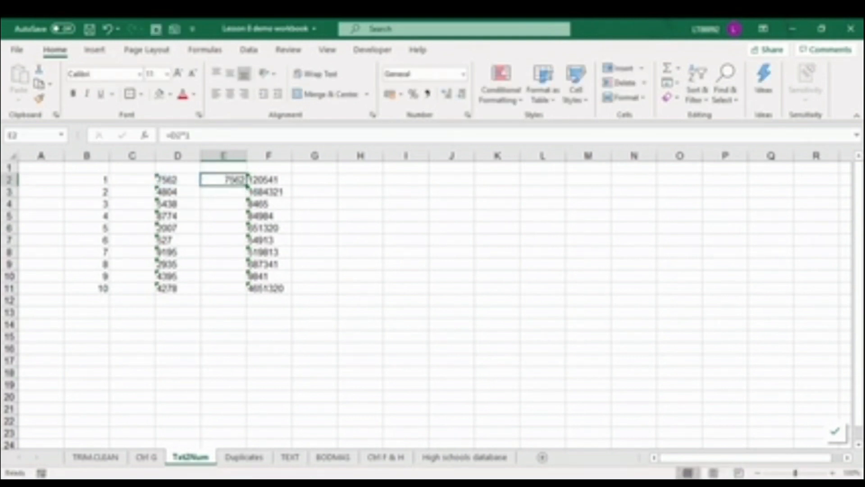
# - Copy the multiply-by-1 formula from E2 down through E11
pyautogui.hotkey('ctrl', 'c')
pyautogui.hotkey('shift', 'Down')
pyautogui.hotkey('shift', 'Down')
pyautogui.hotkey('shift', 'Down')
pyautogui.hotkey('shift', 'Down')
pyautogui.hotkey('shift', 'Down')
pyautogui.hotkey('shift', 'Down')
pyautogui.hotkey('shift', 'Down')
pyautogui.hotkey('shift', 'Down')
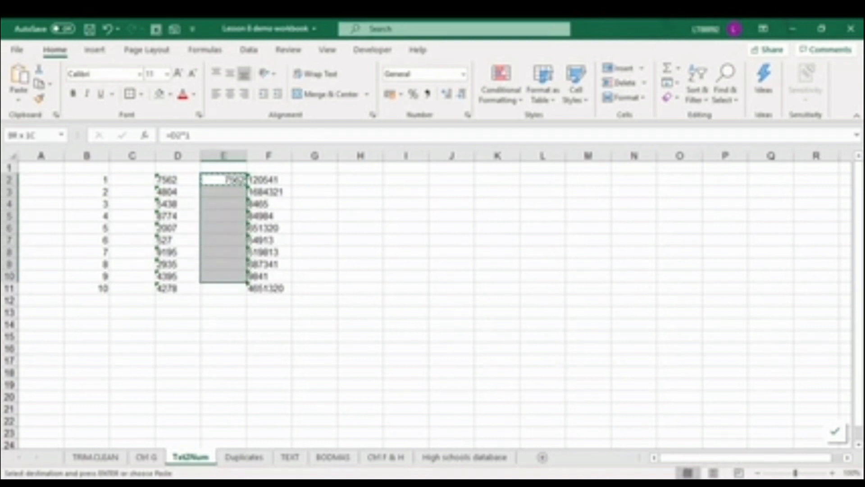
pyautogui.hotkey('shift', 'Down')
pyautogui.press('Return')
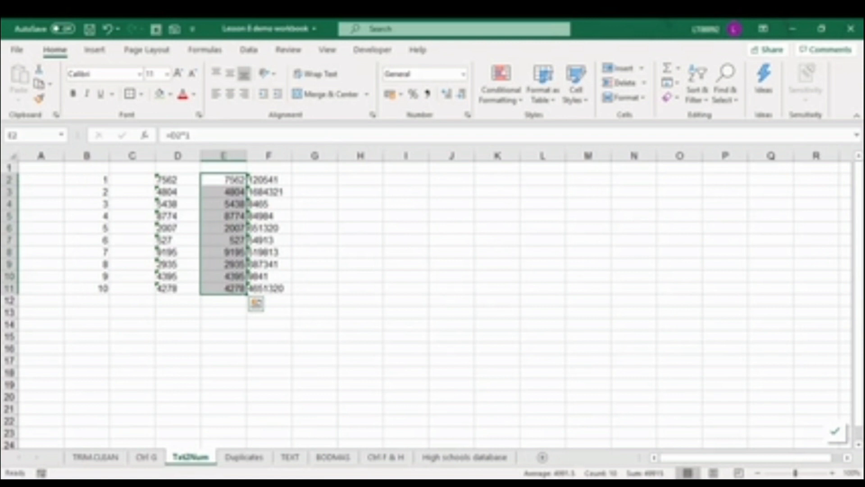
# - Enter the value 1 in the empty cell G1 and copy that cell
pyautogui.click(314, 167)
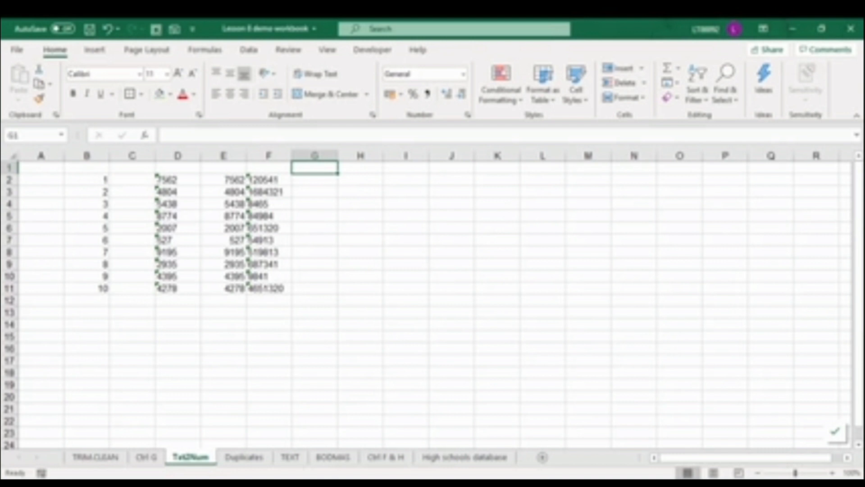
pyautogui.write('1')
pyautogui.press('Return')
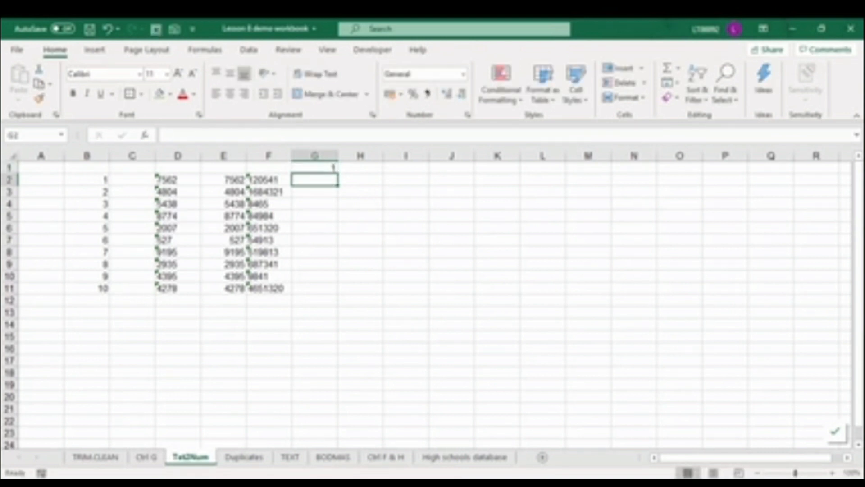
pyautogui.press('Up')
pyautogui.hotkey('ctrl', 'c')
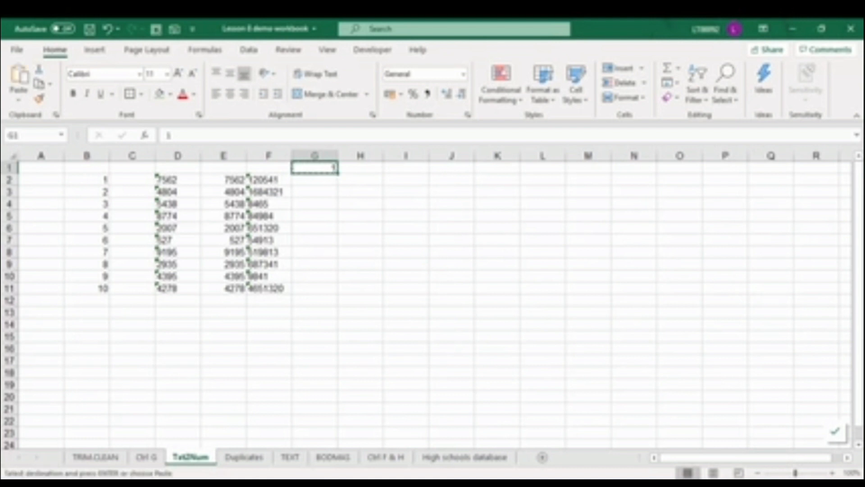
# - Convert the text values in F2:F11 to numbers by pasting the copied 1 over them with the Paste Special Multiply operation
pyautogui.moveTo(268, 179); pyautogui.dragTo(268, 288)
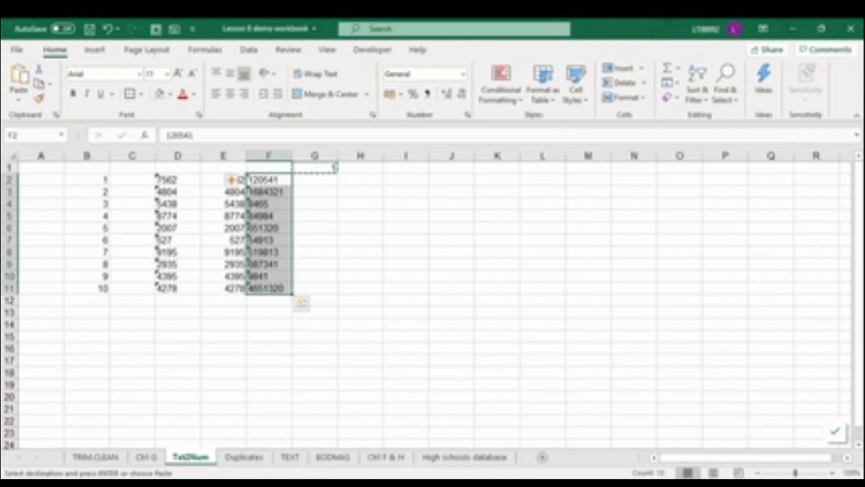
pyautogui.press('alt')
pyautogui.press('e')
pyautogui.press('s')
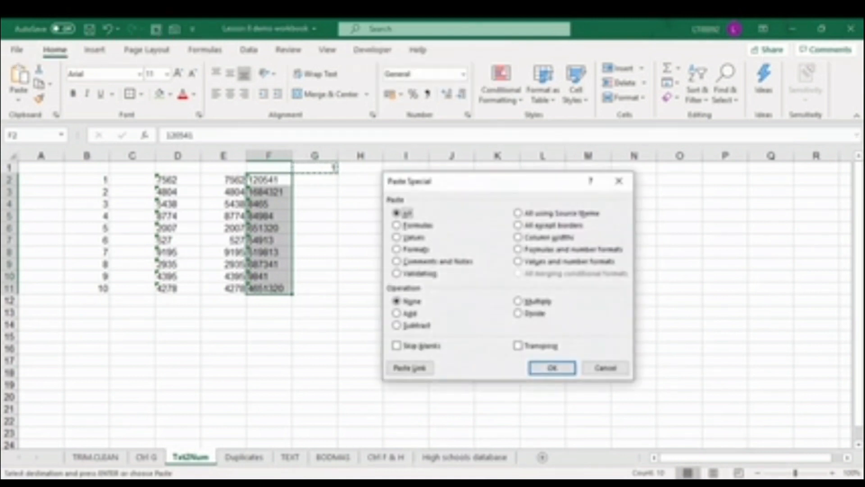
pyautogui.press('m')
pyautogui.press('Return')
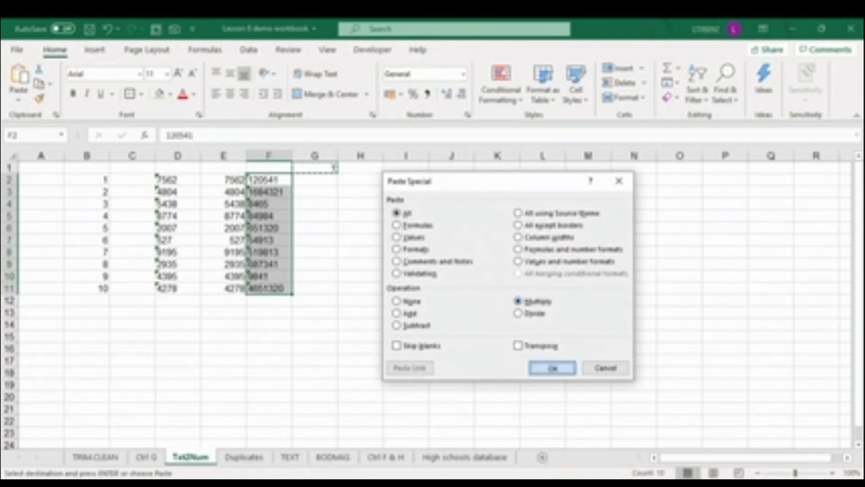
pyautogui.click(405, 311)
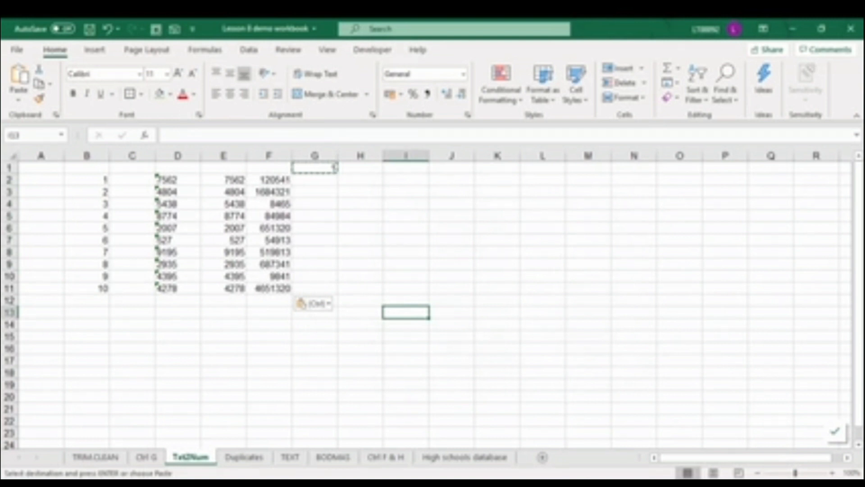
pyautogui.press('Escape')
pyautogui.click(314, 360)
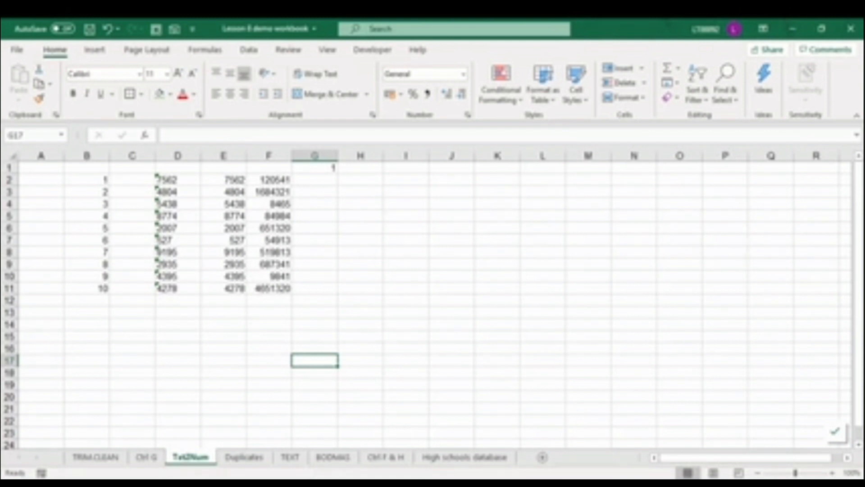
pyautogui.click(87, 179)
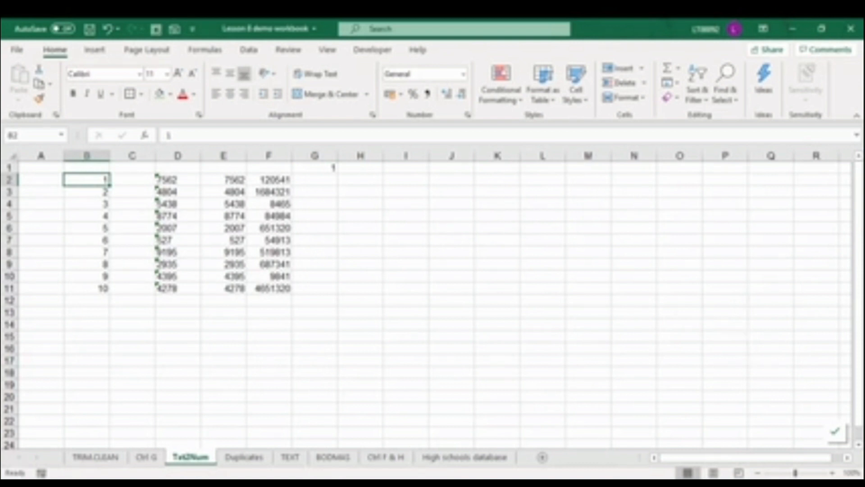
pyautogui.click(178, 179)
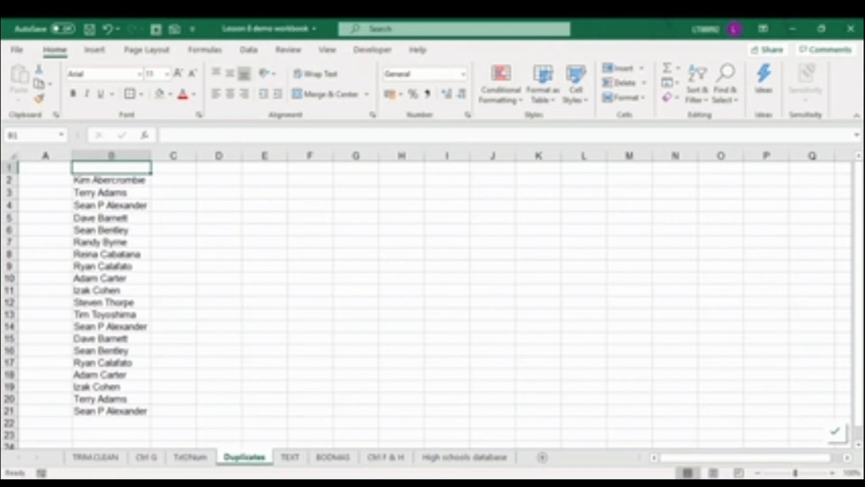
# - On the Duplicates sheet, highlight the duplicate values in B2:B21 with conditional formatting set to Yellow Fill with Dark Yellow Text
pyautogui.press('Down')
pyautogui.press('Left')
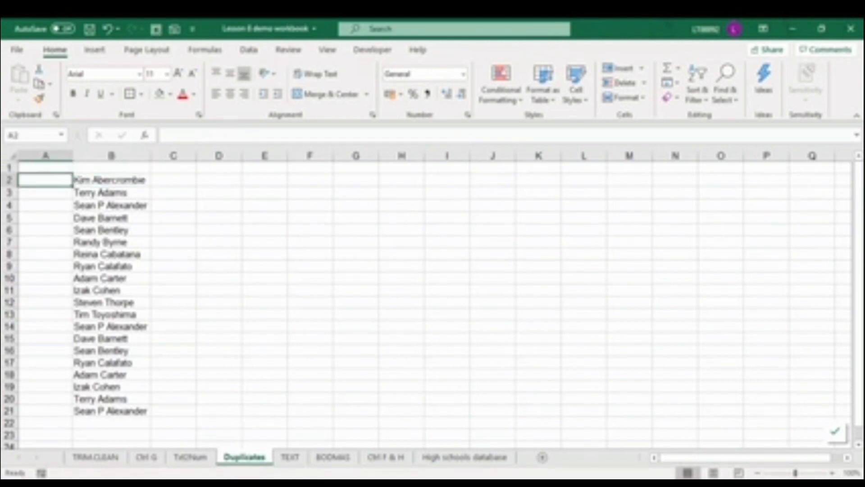
pyautogui.press('Right')
pyautogui.hotkey('ctrl', 'shift', 'Down')
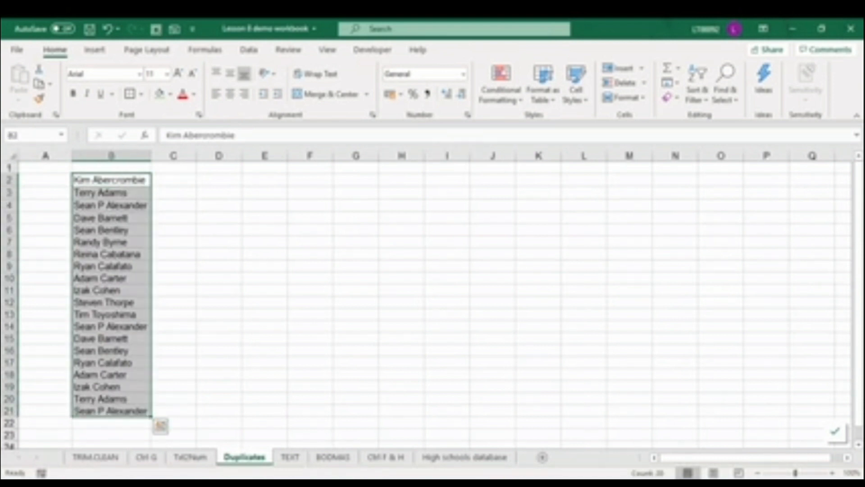
pyautogui.click(501, 86)
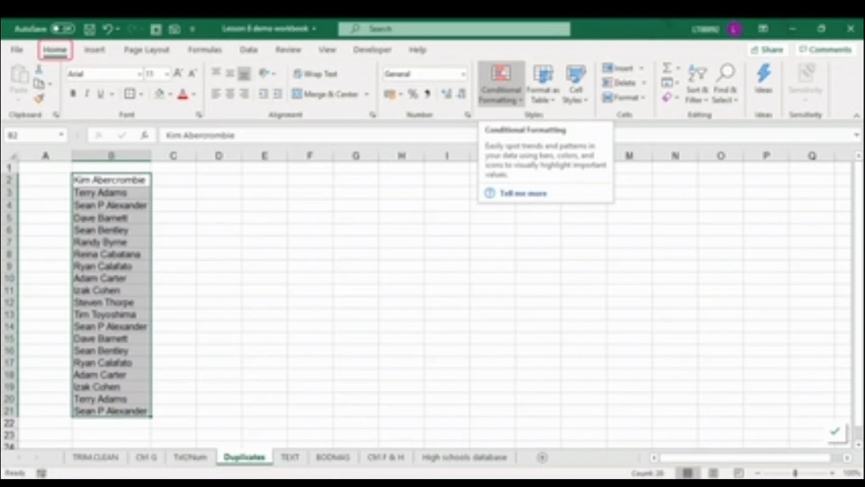
pyautogui.click(501, 83)
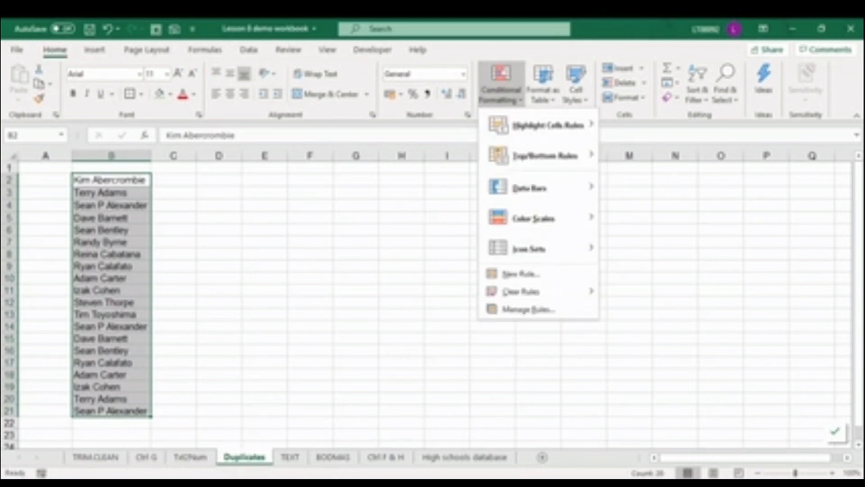
pyautogui.moveTo(548, 125)
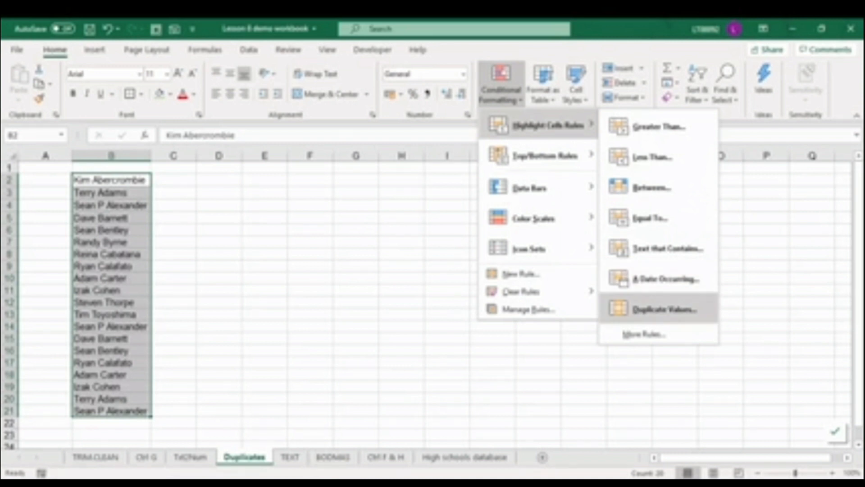
pyautogui.click(664, 308)
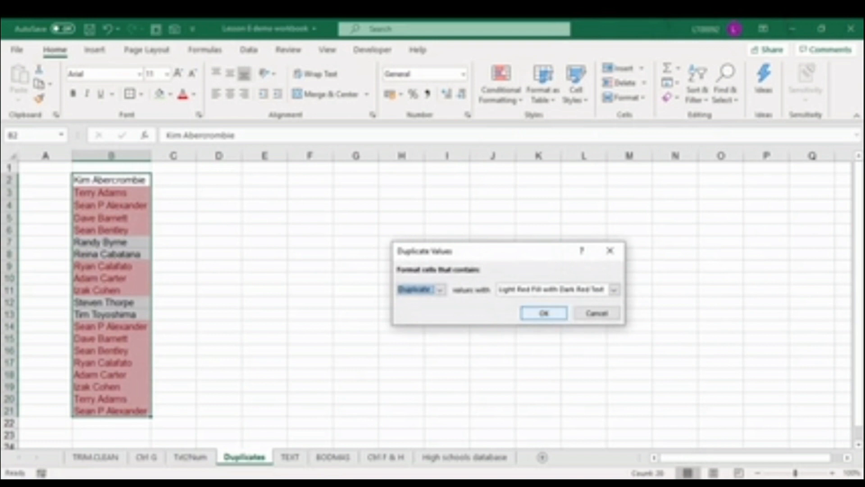
pyautogui.click(614, 289)
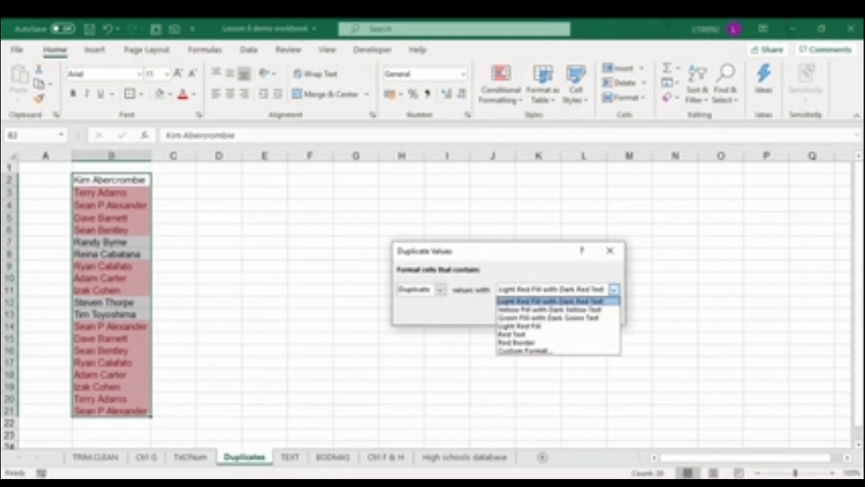
pyautogui.click(549, 309)
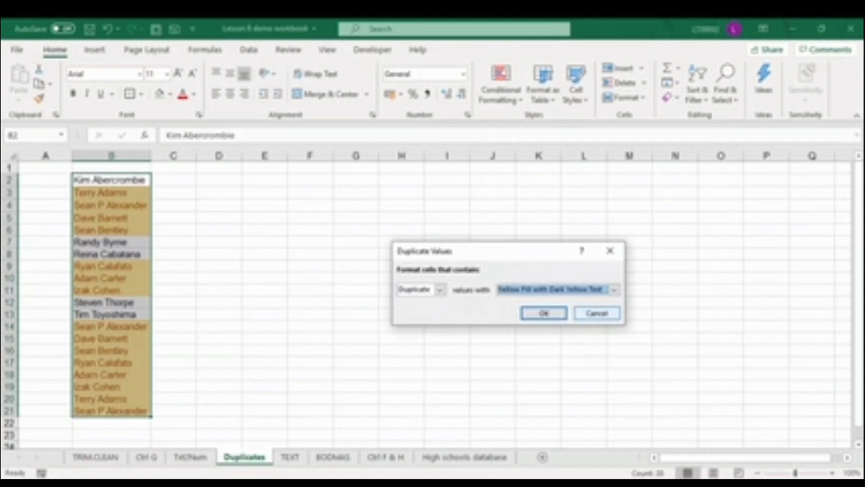
pyautogui.press('Return')
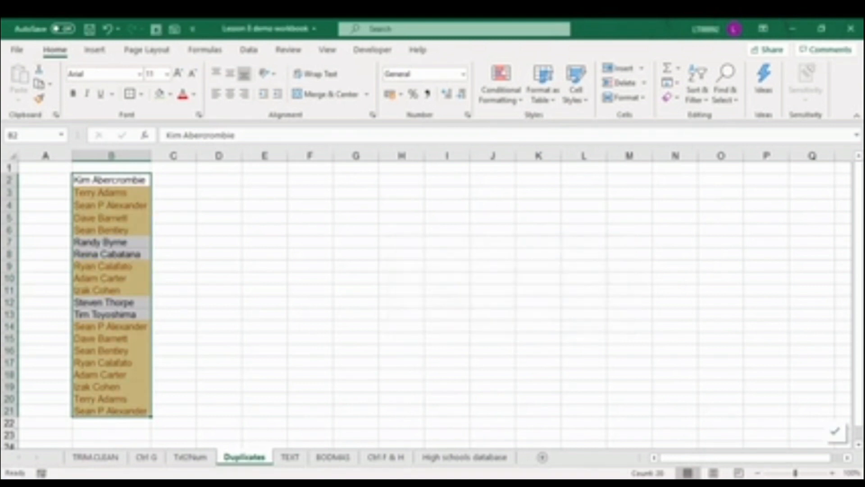
pyautogui.click(218, 193)
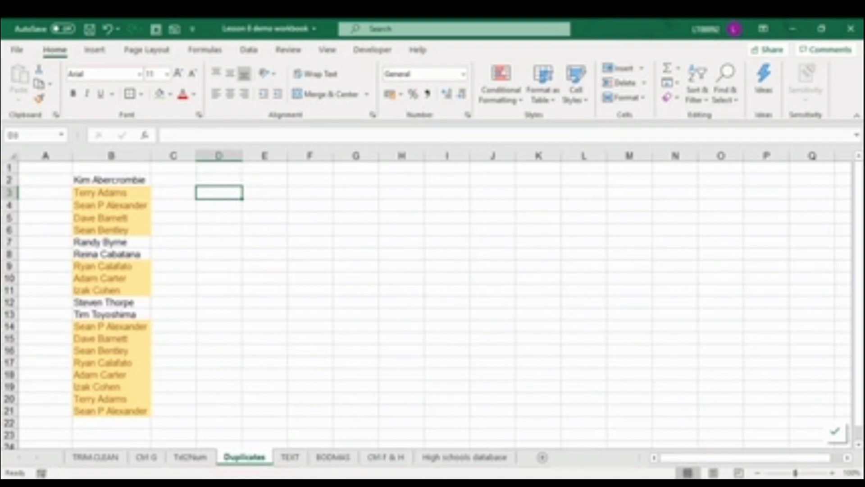
# - Clear the repeated names from B14:B22, keeping the list in B2:B13
pyautogui.moveTo(111, 326); pyautogui.dragTo(111, 423)
pyautogui.press('Delete')
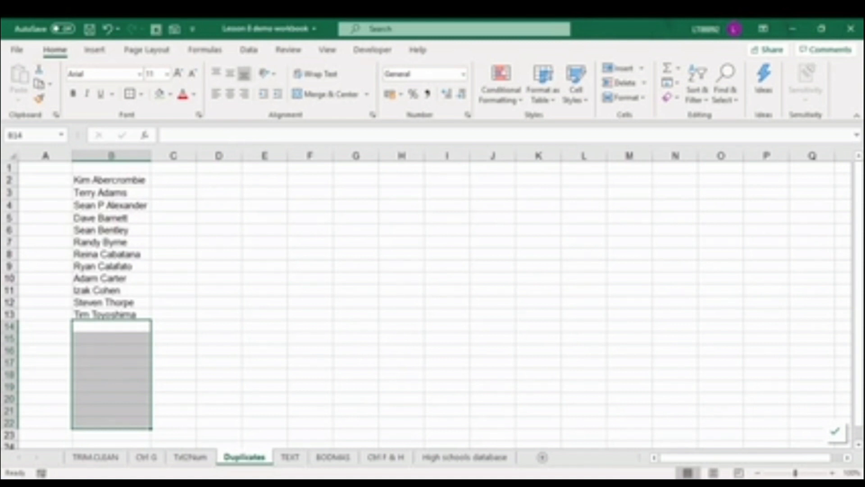
pyautogui.moveTo(111, 179); pyautogui.dragTo(174, 399)
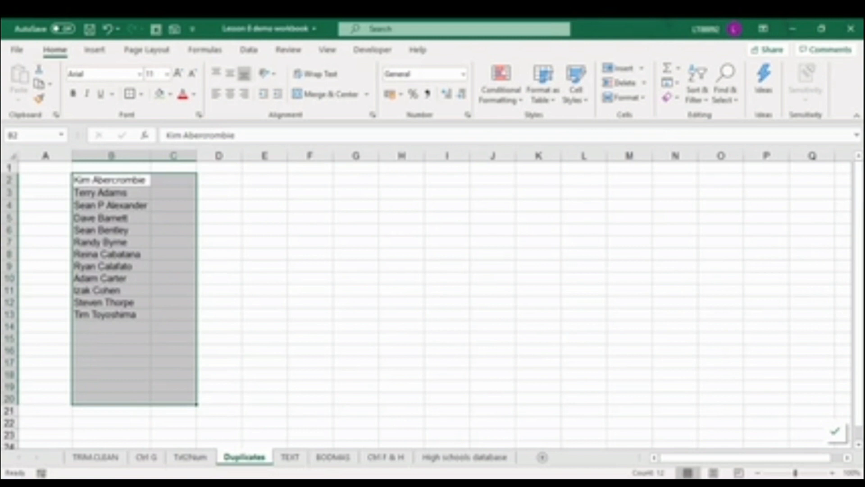
pyautogui.click(111, 180)
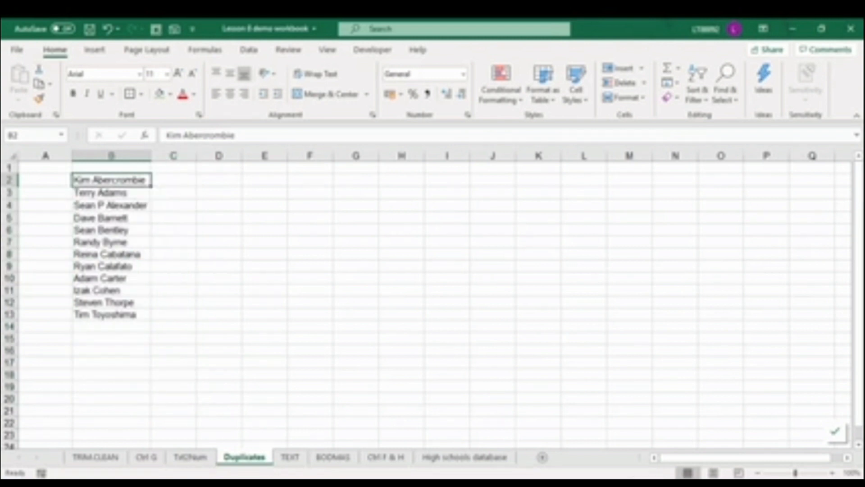
# - Go to the TEXT sheet and examine the inconsistent capitalization of the names in B3:B14
pyautogui.hotkey('ctrl', 'pagedown')
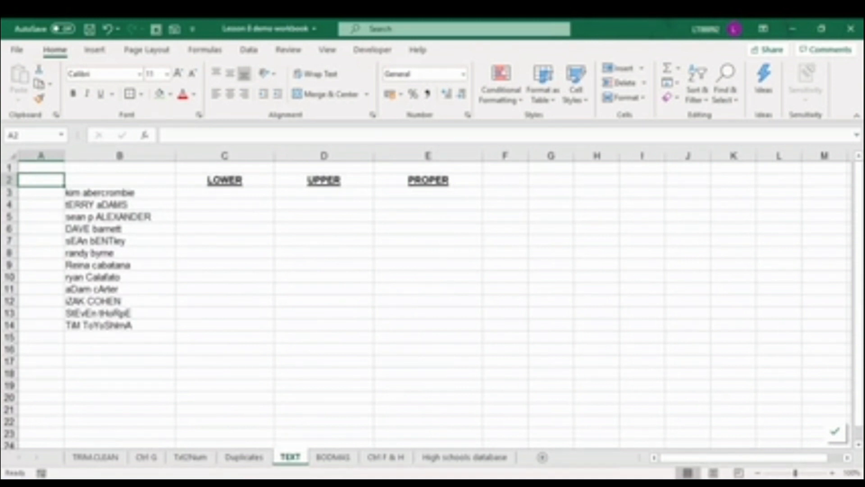
pyautogui.click(120, 192)
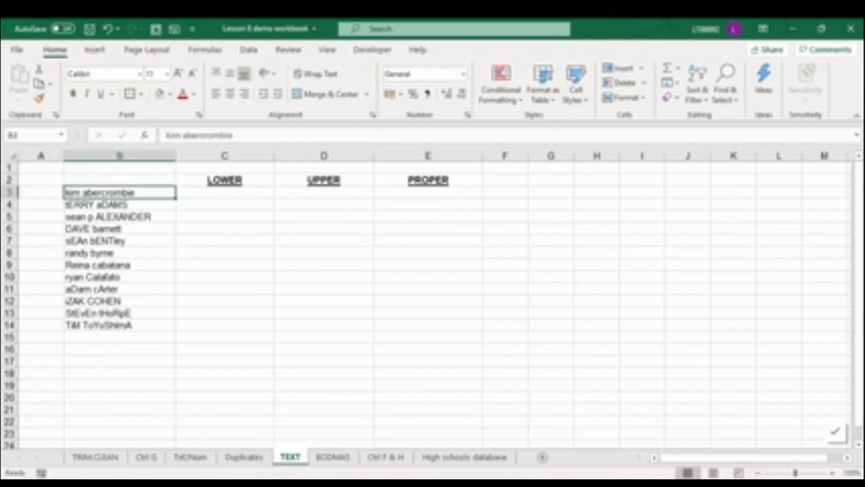
pyautogui.click(40, 193)
pyautogui.click(119, 192)
pyautogui.click(41, 193)
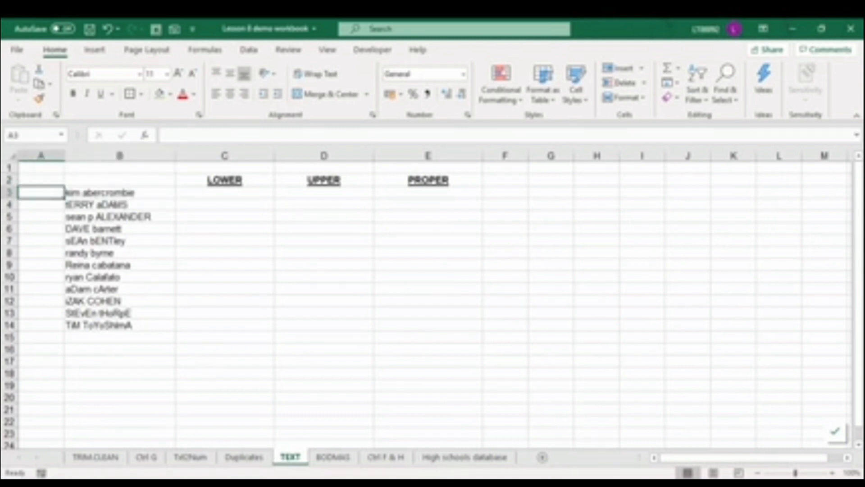
pyautogui.moveTo(120, 193); pyautogui.dragTo(119, 325)
# - Enter the formula =LOWER(B3) in cell C3 to convert the first name to lowercase
pyautogui.click(224, 193)
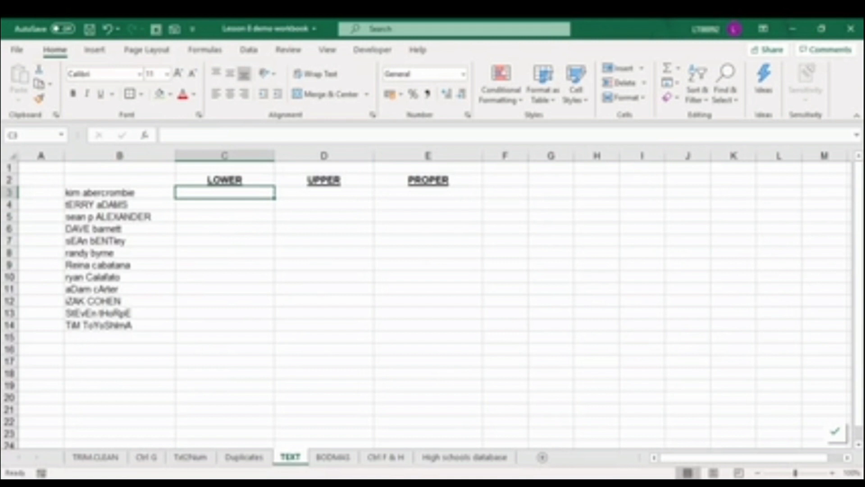
pyautogui.write('=lower(')
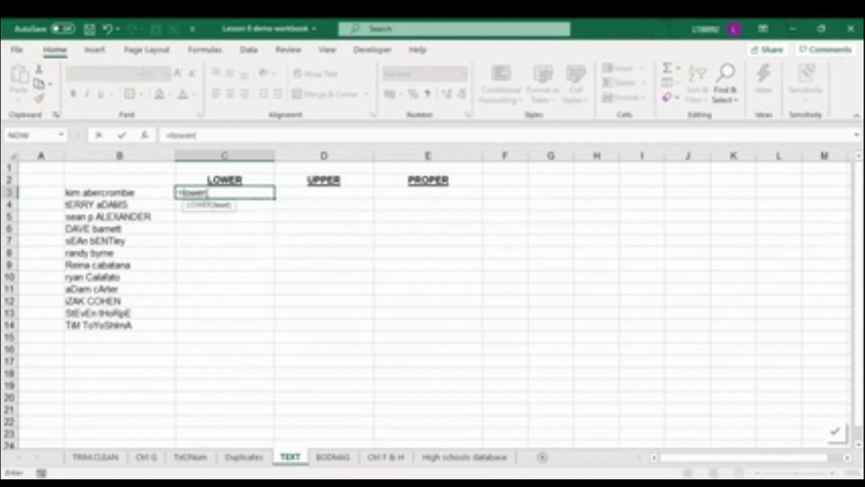
pyautogui.press('Left')
pyautogui.press('Return')
# - Copy the LOWER formula from C3 down through C14
pyautogui.click(225, 192)
pyautogui.hotkey('ctrl', 'c')
pyautogui.press('Left')
pyautogui.press('Down')
pyautogui.hotkey('ctrl', 'Down')
pyautogui.press('Right')
pyautogui.hotkey('ctrl', 'shift', 'Up')
pyautogui.press('Return')
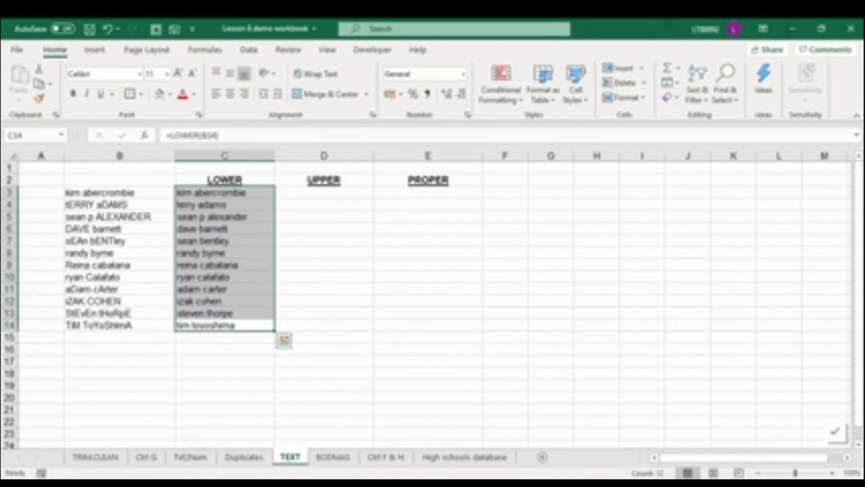
# - Enter the formula =UPPER(B3) in cell D3 to convert the first name to uppercase
pyautogui.click(323, 192)
pyautogui.write('=')
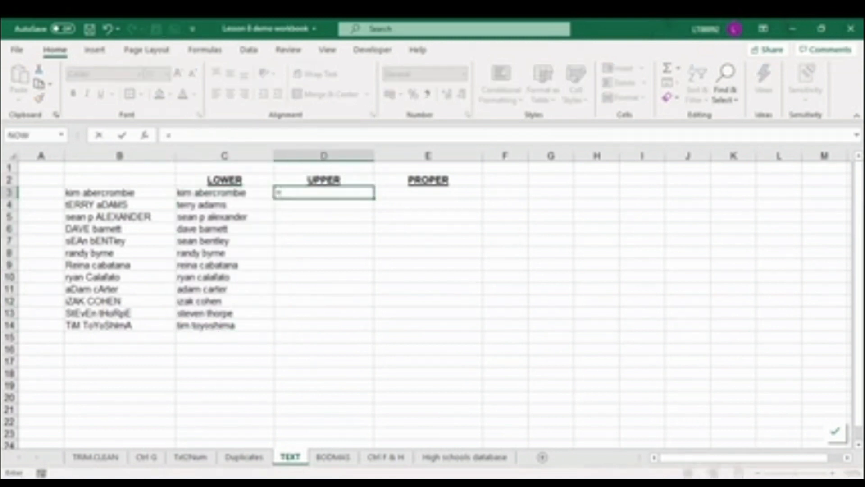
pyautogui.write('upper(')
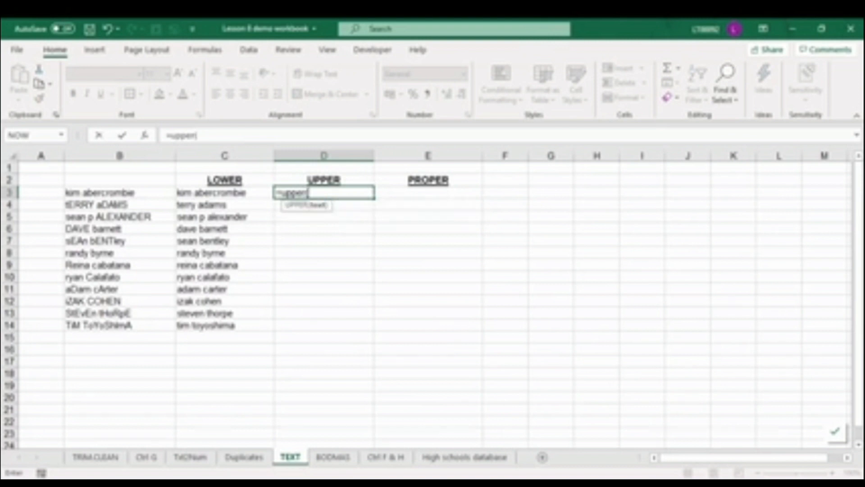
pyautogui.press('Left')
pyautogui.press('Left')
pyautogui.write(')')
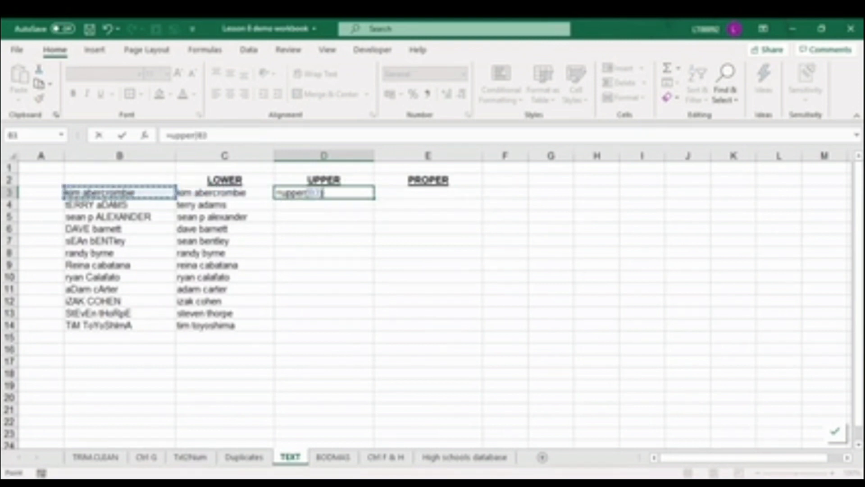
pyautogui.press('Return')
# - Copy the UPPER formula from D3 down through D14
pyautogui.press('Up')
pyautogui.hotkey('ctrl', 'c')
pyautogui.press('Left')
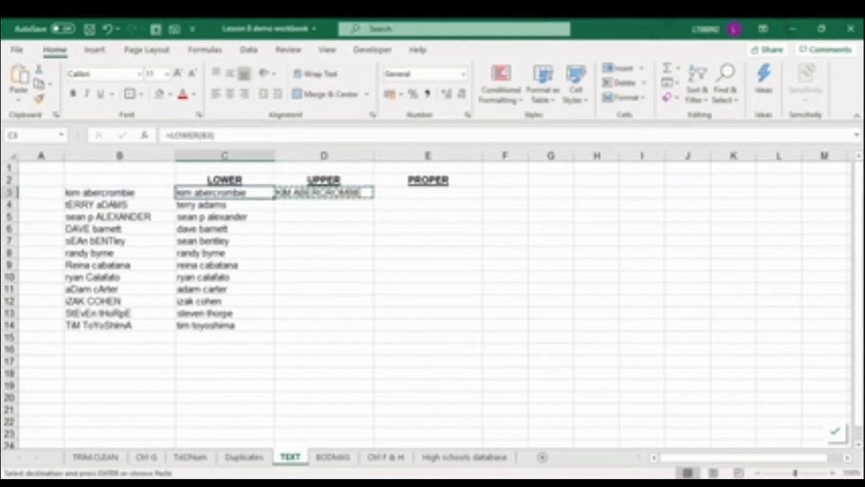
pyautogui.hotkey('ctrl', 'Down')
pyautogui.press('Right')
pyautogui.hotkey('ctrl', 'shift', 'Up')
pyautogui.press('Return')
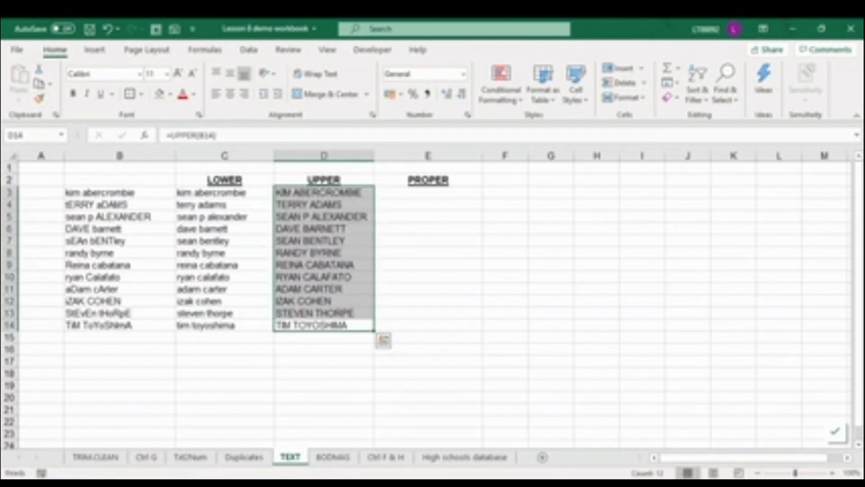
# - Enter the formula =PROPER(B3) in cell E3 to convert the first name to proper case
pyautogui.click(427, 325)
pyautogui.hotkey('ctrl', 'Up')
pyautogui.press('Down')
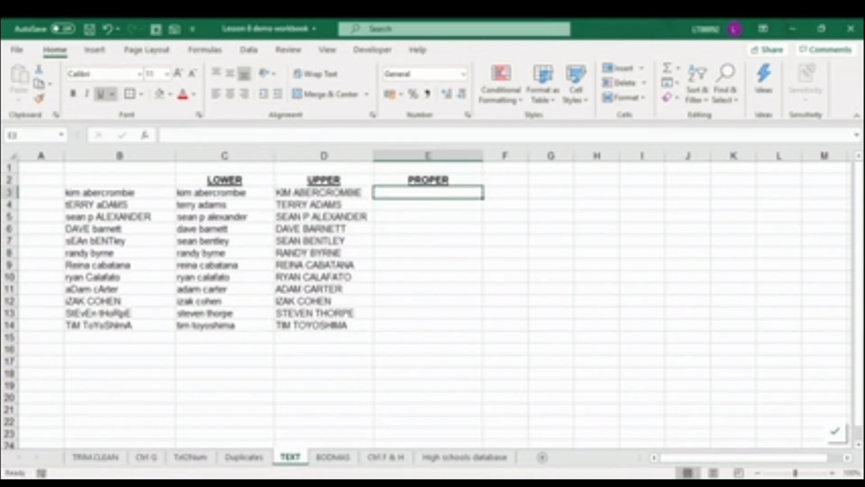
pyautogui.write('=p')
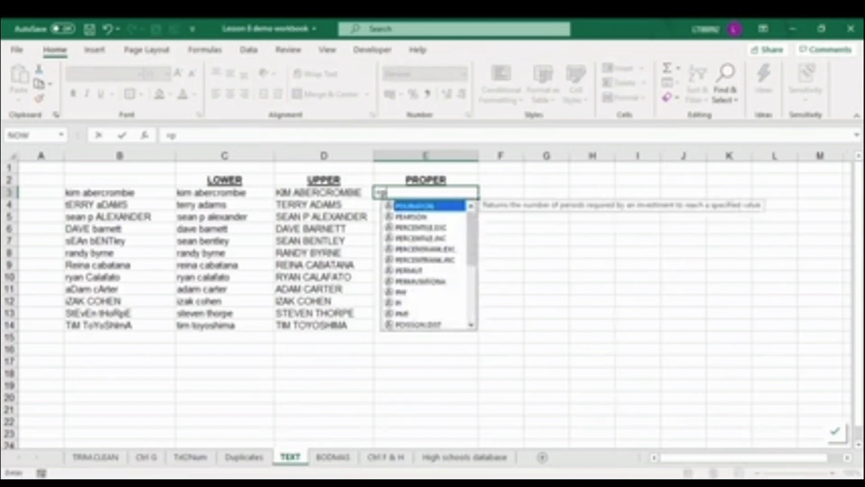
pyautogui.write('roper(')
pyautogui.press('Left')
pyautogui.press('Left')
pyautogui.press('Left')
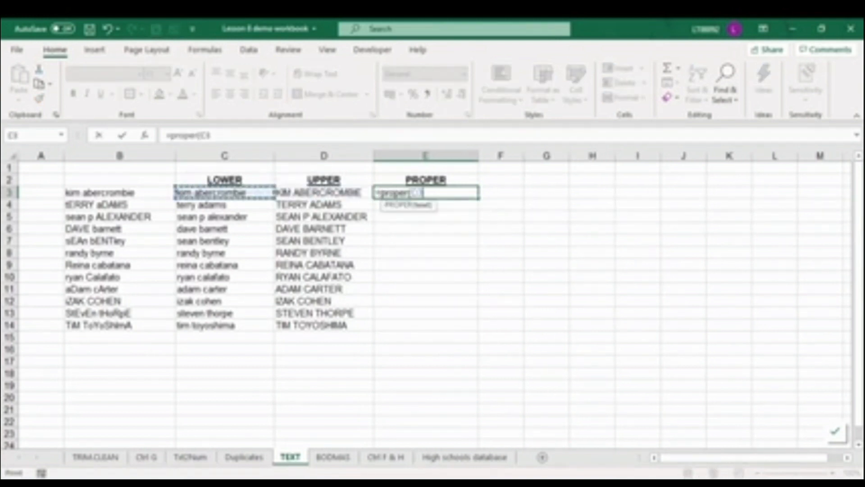
pyautogui.write(')')
pyautogui.press('Return')
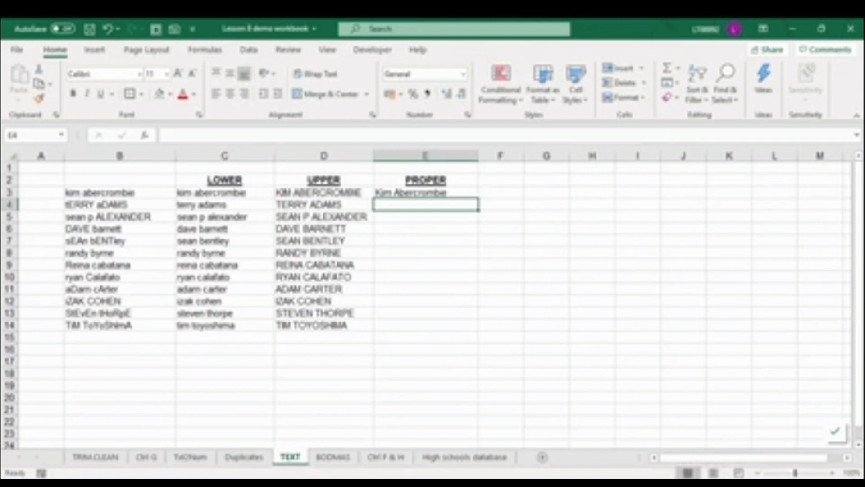
# - Copy the PROPER formula from E3 down through E14
pyautogui.press('Up')
pyautogui.hotkey('ctrl', 'c')
pyautogui.press('Left')
pyautogui.hotkey('ctrl', 'Down')
pyautogui.press('Right')
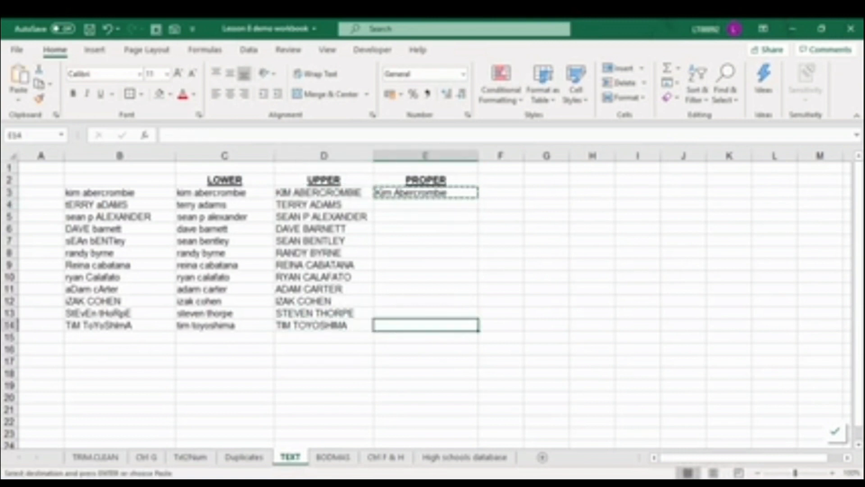
pyautogui.hotkey('shift', 'Up')
pyautogui.hotkey('ctrl', 'shift', 'Up')
pyautogui.press('Return')
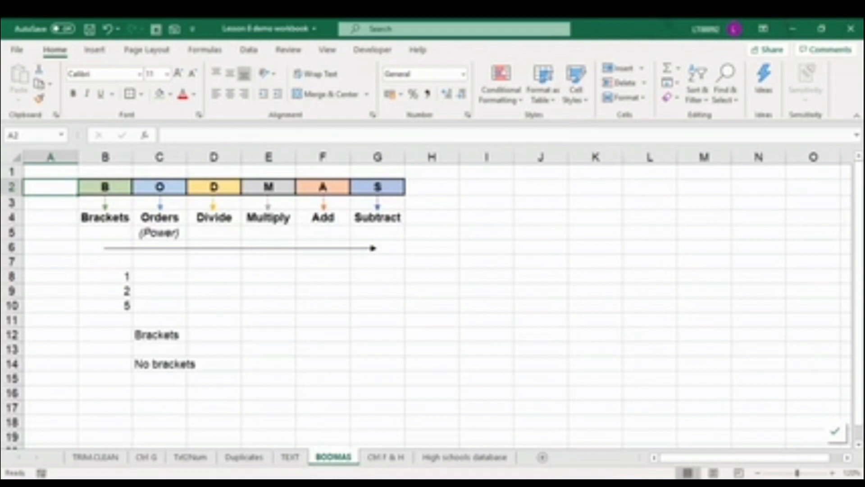
pyautogui.click(105, 186)
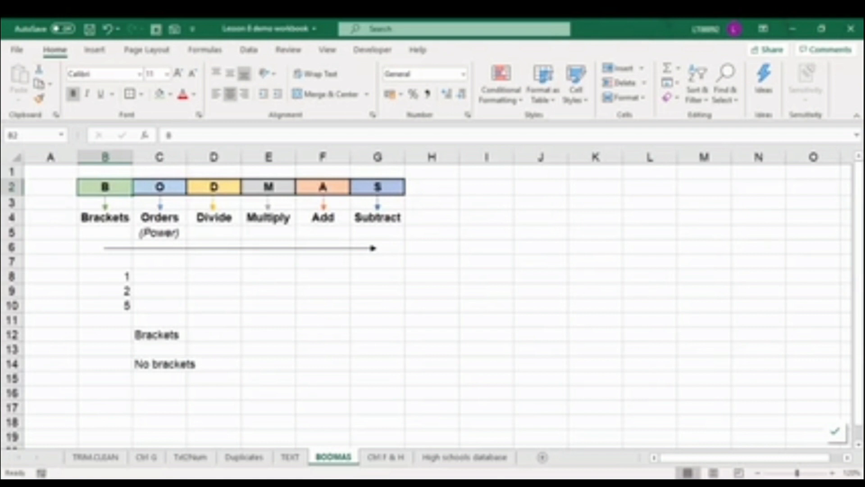
pyautogui.click(51, 247)
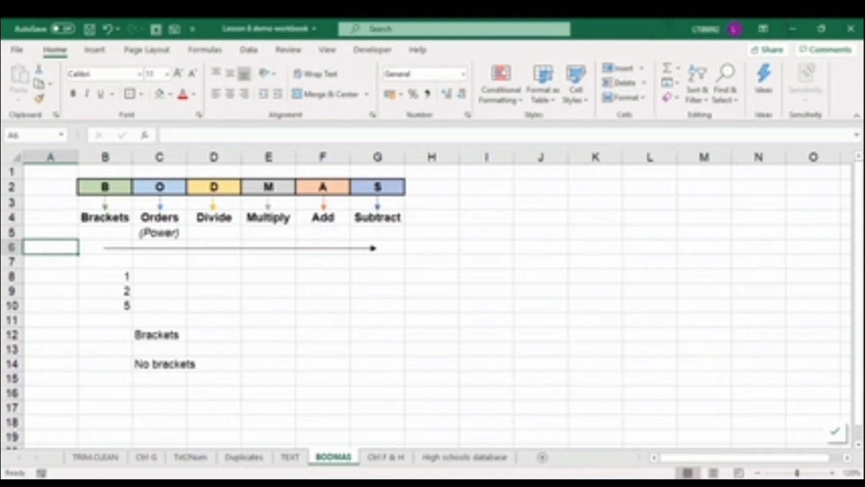
# - Enter the formula =B8+B9*B10 in cell B12 beside the Brackets label
pyautogui.click(105, 334)
pyautogui.write('=')
pyautogui.press('Up')
pyautogui.press('Up')
pyautogui.press('Up')
pyautogui.press('Up')
pyautogui.write('+')
pyautogui.press('Up')
pyautogui.press('Up')
pyautogui.press('Up')
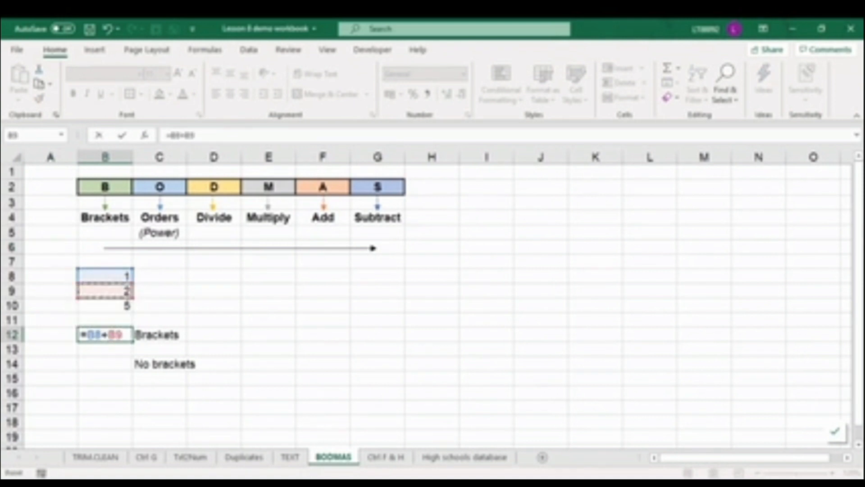
pyautogui.write('*')
pyautogui.press('Up')
pyautogui.press('Up')
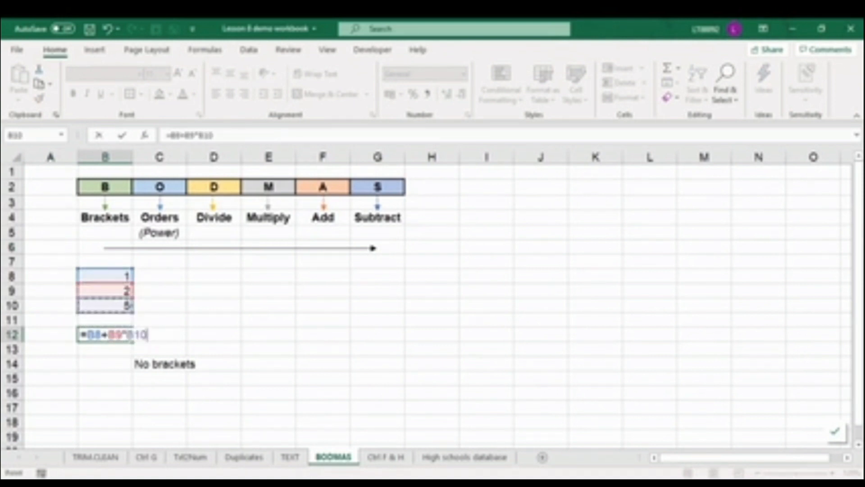
pyautogui.press('Return')
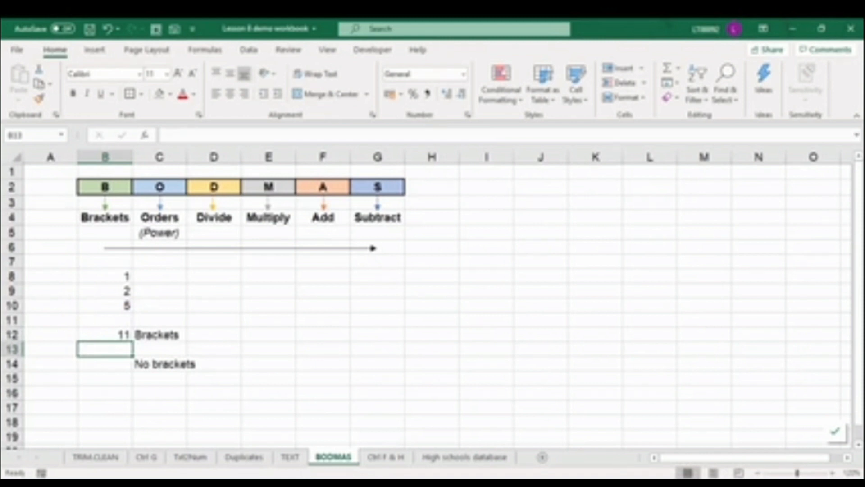
pyautogui.click(105, 364)
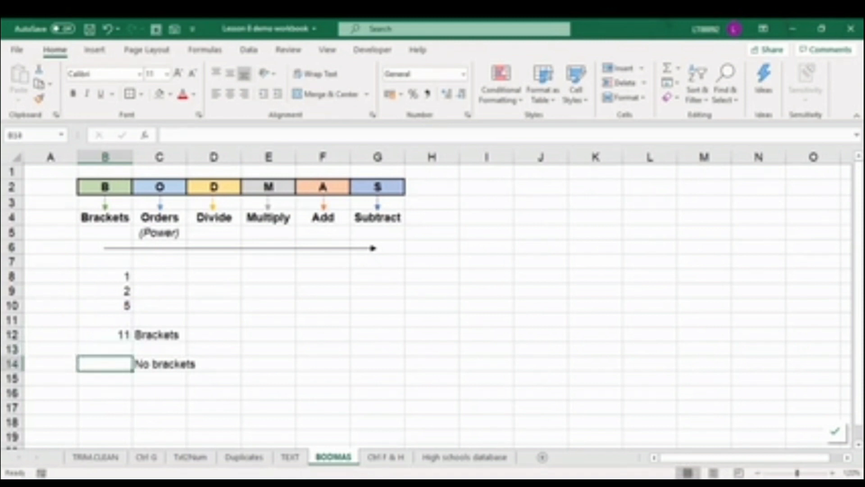
# - Enter the formula =(B8+B9)*B10 in cell B12 so the addition is calculated before the multiplication
pyautogui.click(105, 334)
pyautogui.write('=(')
pyautogui.press('Up')
pyautogui.press('Up')
pyautogui.press('Up')
pyautogui.press('Up')
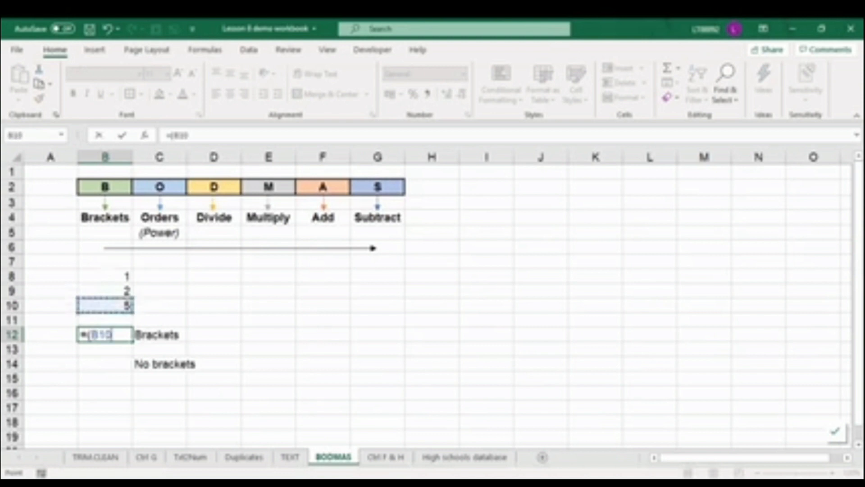
pyautogui.write('+')
pyautogui.press('Up')
pyautogui.press('Up')
pyautogui.press('Up')
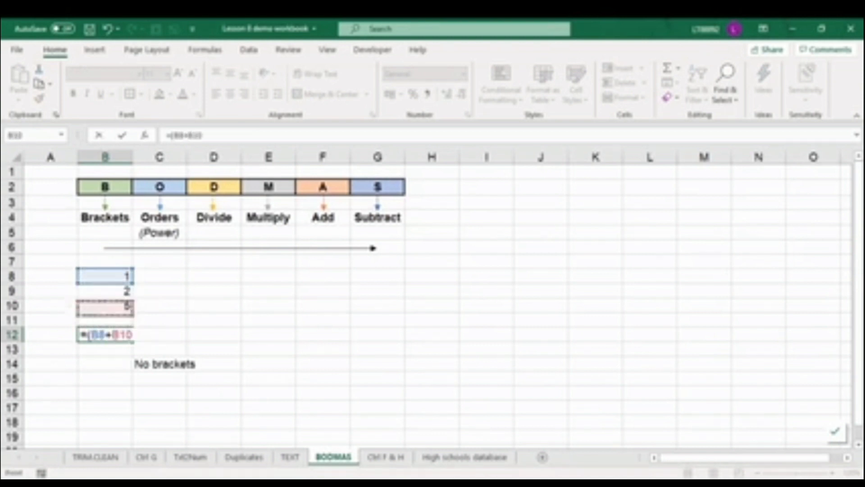
pyautogui.write(')*')
pyautogui.press('Up')
pyautogui.press('Up')
pyautogui.press('Return')
# - Enter the formula =B8+B9*B10 in cell B14 for the No brackets calculation
pyautogui.click(105, 364)
pyautogui.write('=')
pyautogui.press('Up')
pyautogui.press('Up')
pyautogui.press('Up')
pyautogui.press('Up')
pyautogui.press('Up')
pyautogui.press('Up')
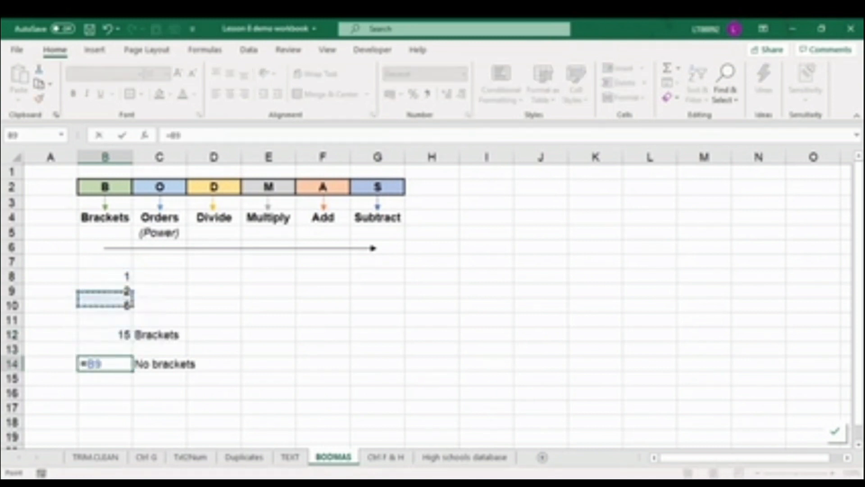
pyautogui.write('+')
pyautogui.press('Up')
pyautogui.press('Up')
pyautogui.press('Up')
pyautogui.press('Up')
pyautogui.press('Up')
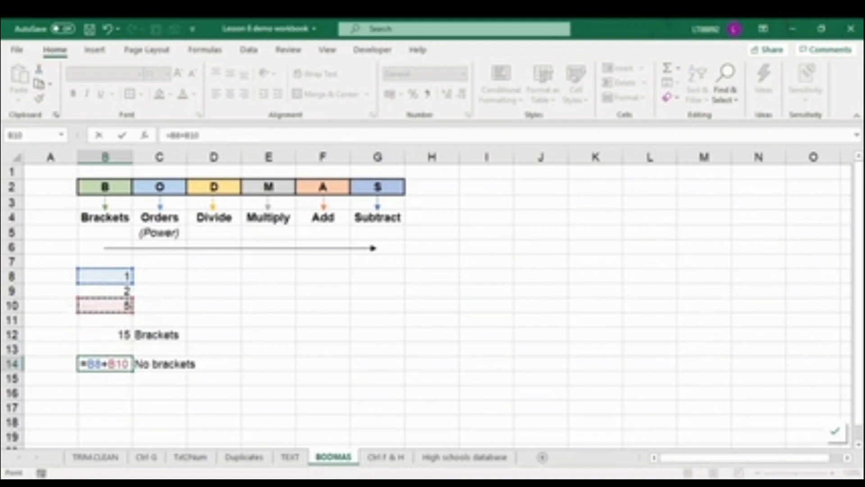
pyautogui.write('*')
pyautogui.press('Up')
pyautogui.press('Up')
pyautogui.press('Up')
pyautogui.press('Up')
pyautogui.press('Return')
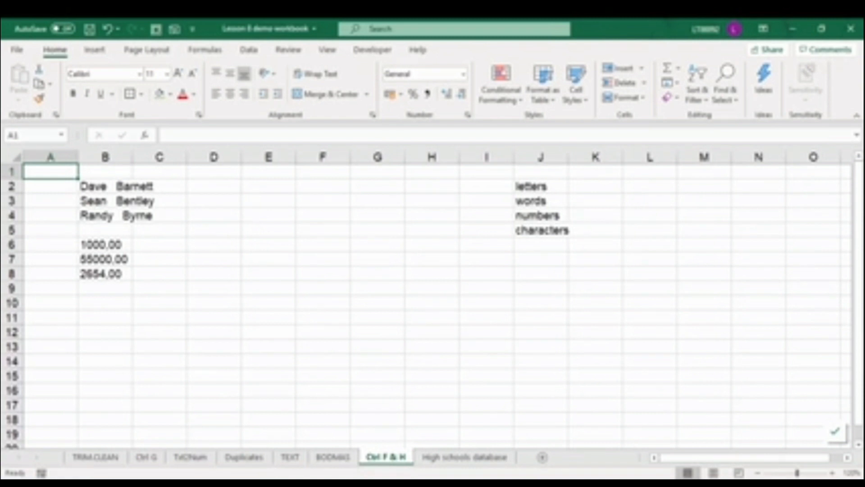
# - Select the names in B2:B4 on the Ctrl F & H sheet and step through their double spaces with Find
pyautogui.press('Down')
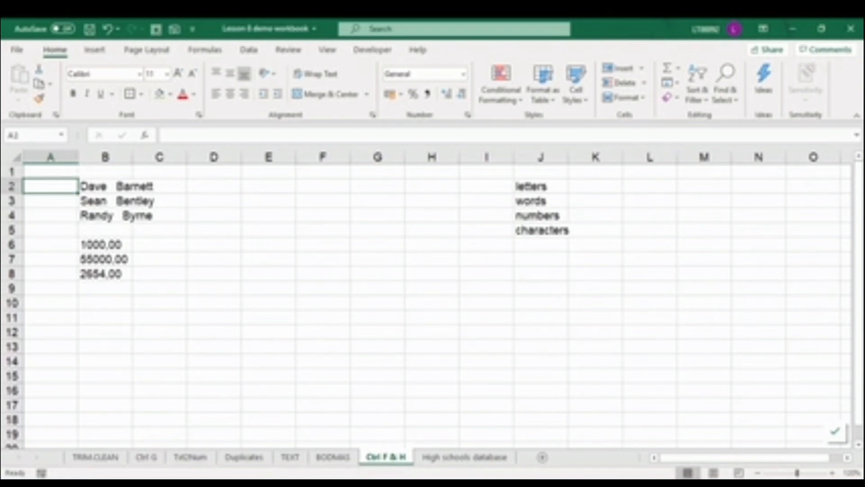
pyautogui.click(105, 186)
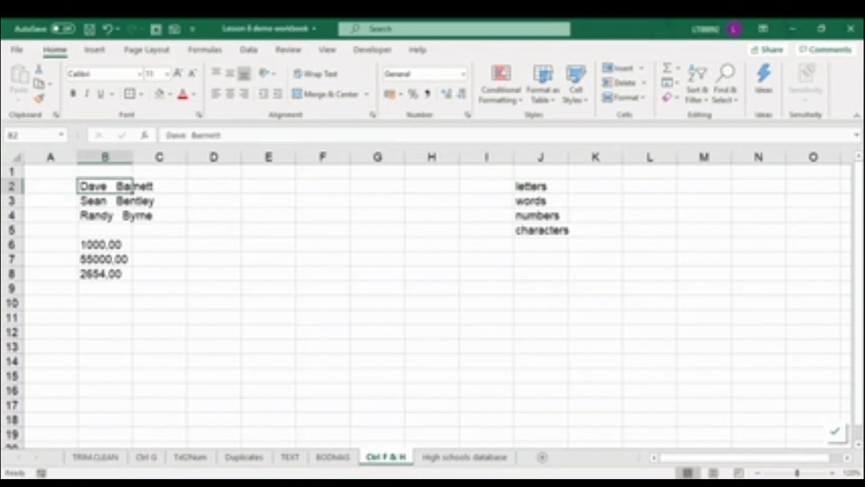
pyautogui.hotkey('shift', 'Down')
pyautogui.hotkey('shift', 'Down')
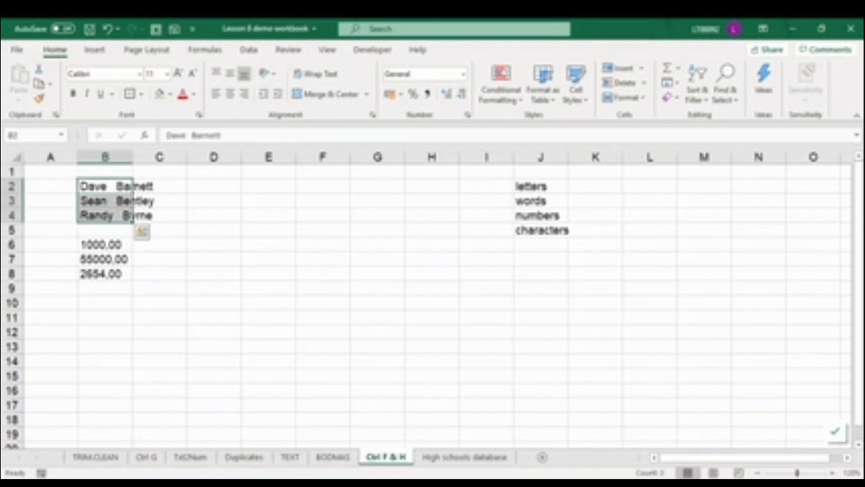
pyautogui.hotkey('ctrl', 'f')
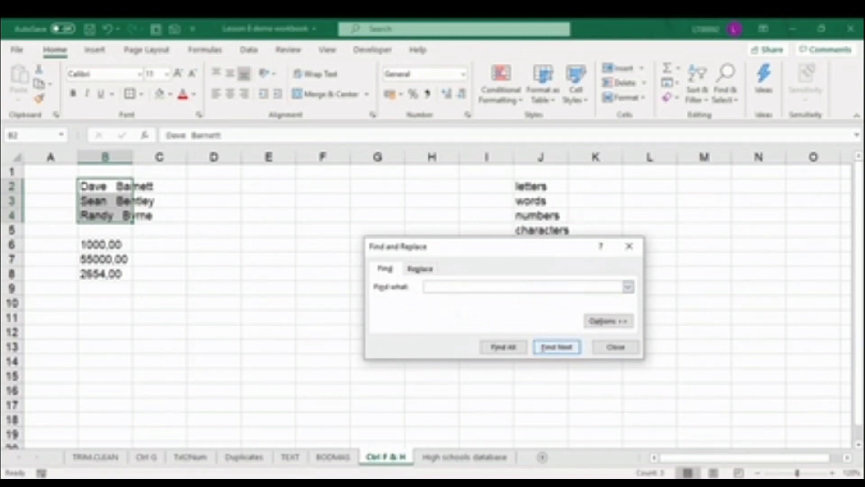
pyautogui.press('Return')
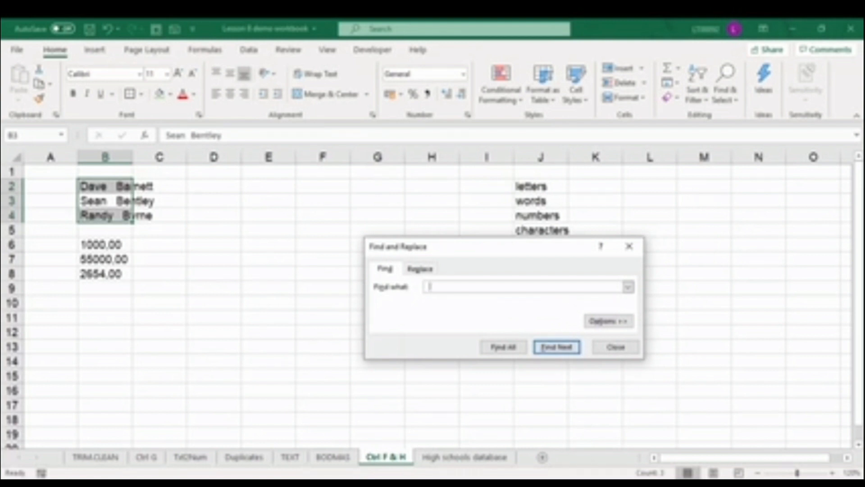
pyautogui.press('Return')
pyautogui.press('Return')
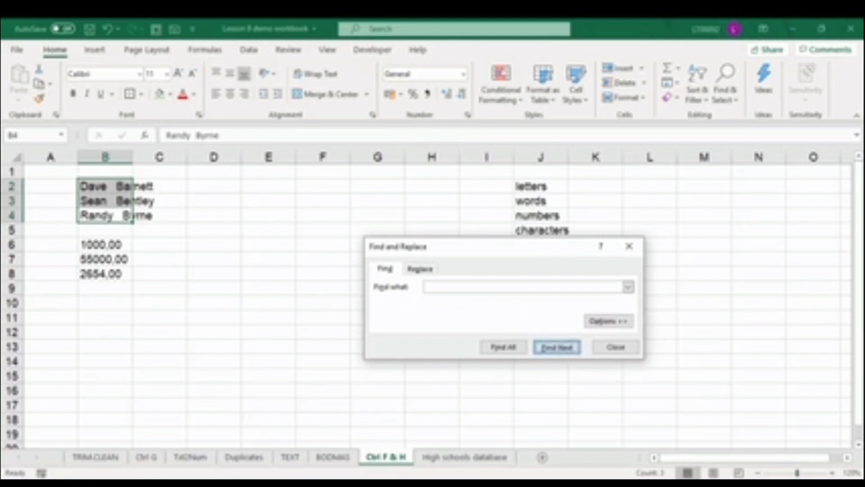
pyautogui.press('Return')
pyautogui.press('Return')
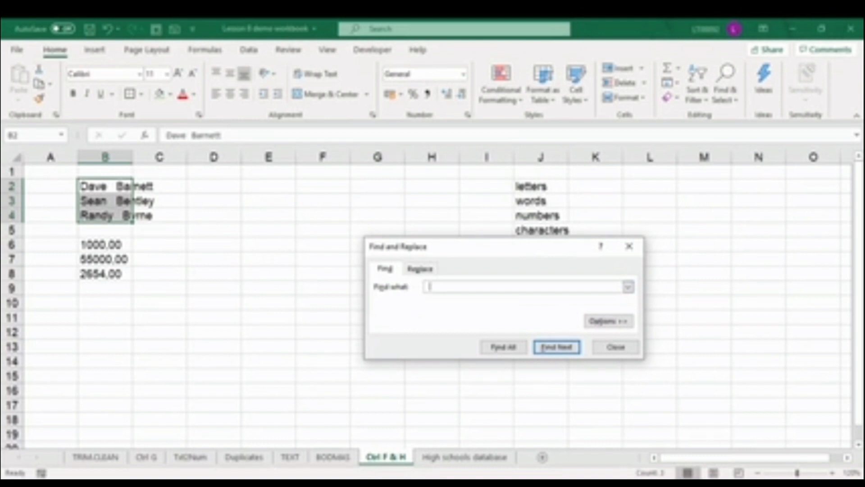
# - Replace all double spaces in the selected names in B2:B4 with a single space
pyautogui.hotkey('ctrl', 'h')
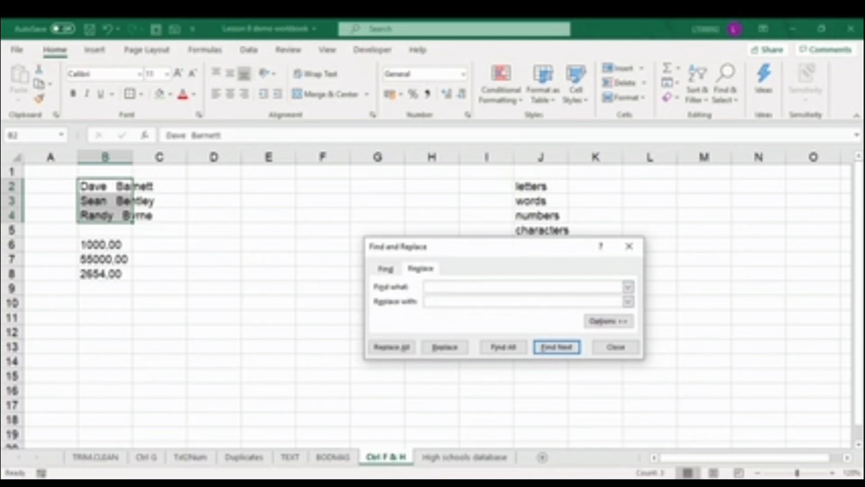
pyautogui.press('Escape')
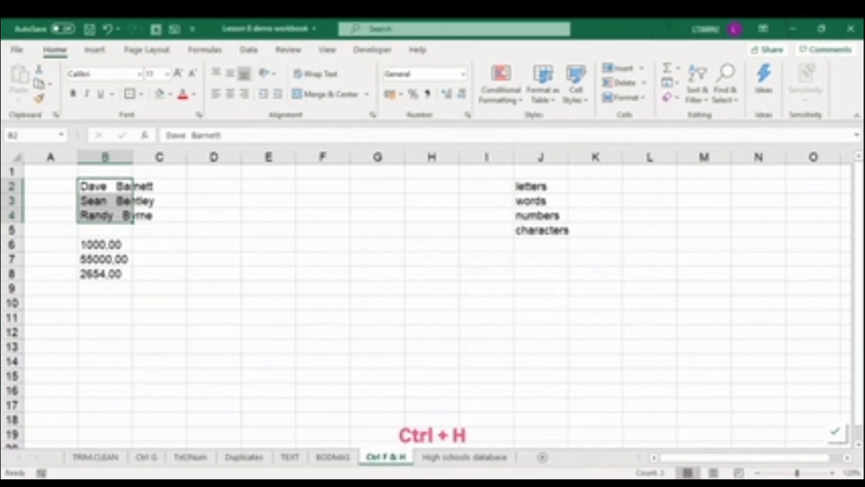
pyautogui.hotkey('ctrl', 'h')
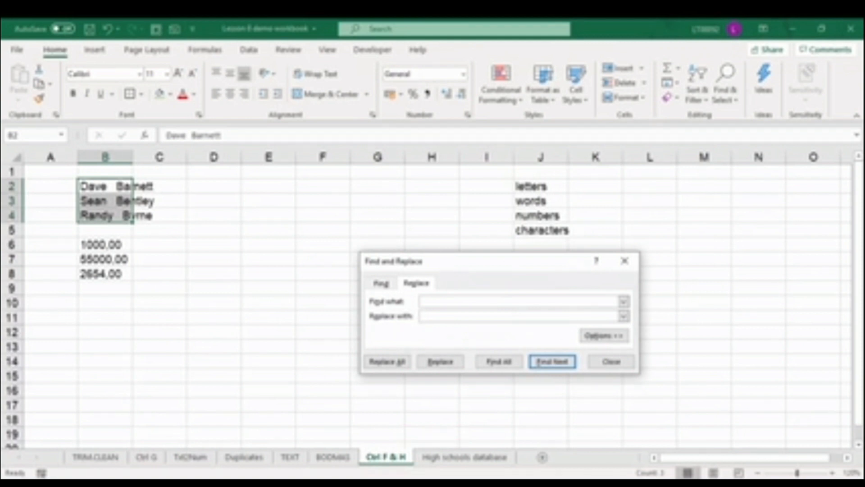
pyautogui.click(623, 301)
pyautogui.click(623, 315)
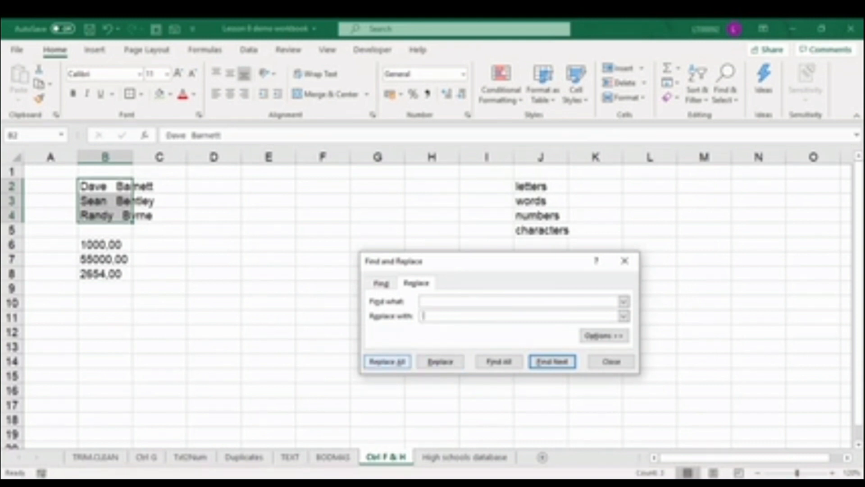
pyautogui.click(387, 362)
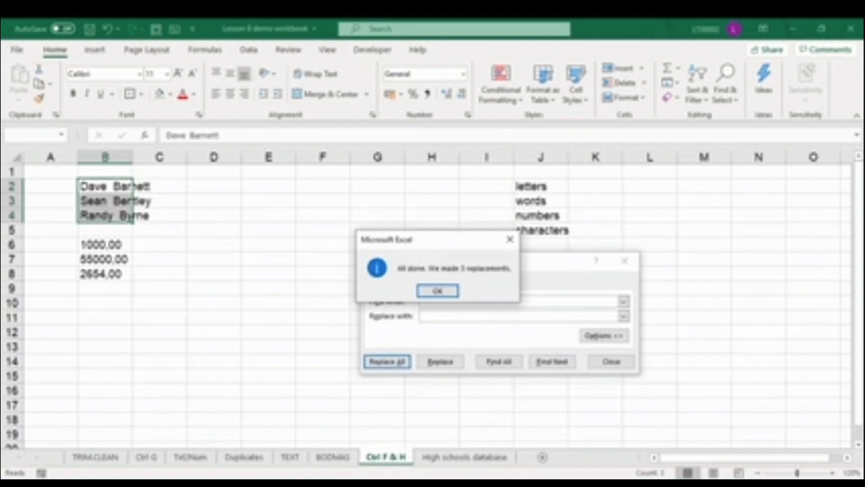
pyautogui.press('Return')
pyautogui.press('Escape')
# - Replace every comma in the numbers in B6:B8 with a period
pyautogui.click(105, 244)
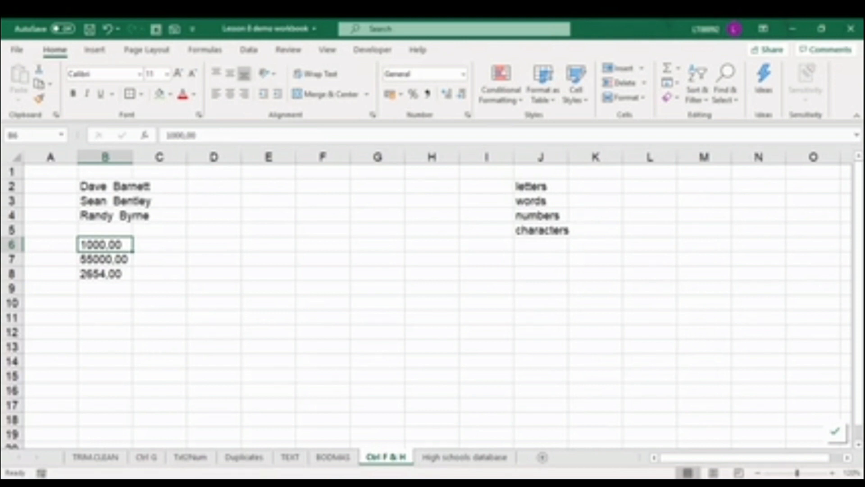
pyautogui.scroll(-1, 432, 298)
pyautogui.hotkey('ctrl', 'shift', 'Down')
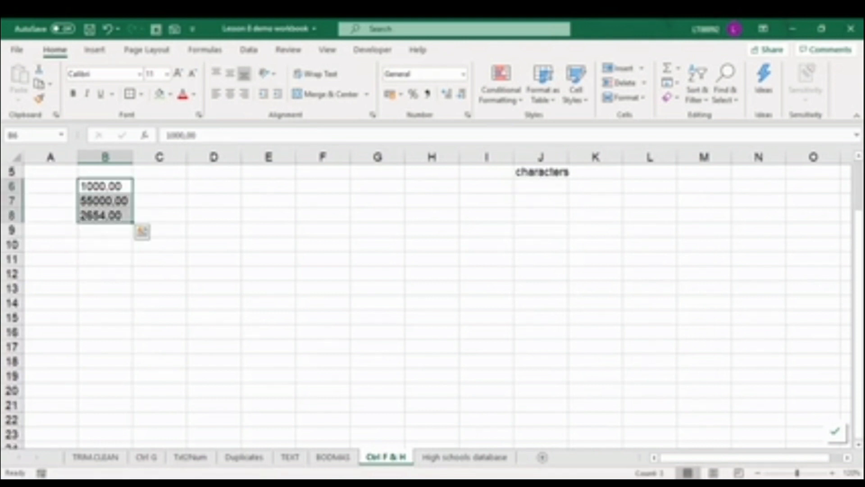
pyautogui.hotkey('ctrl', 'h')
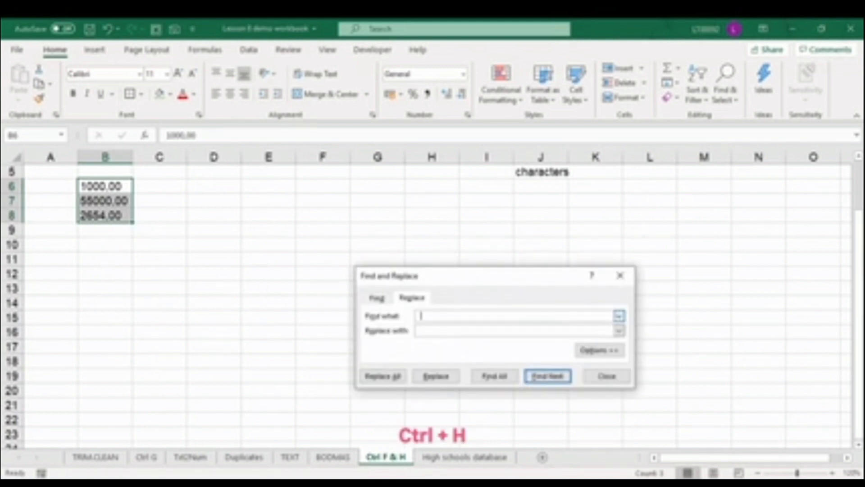
pyautogui.write('.')
pyautogui.press('Tab')
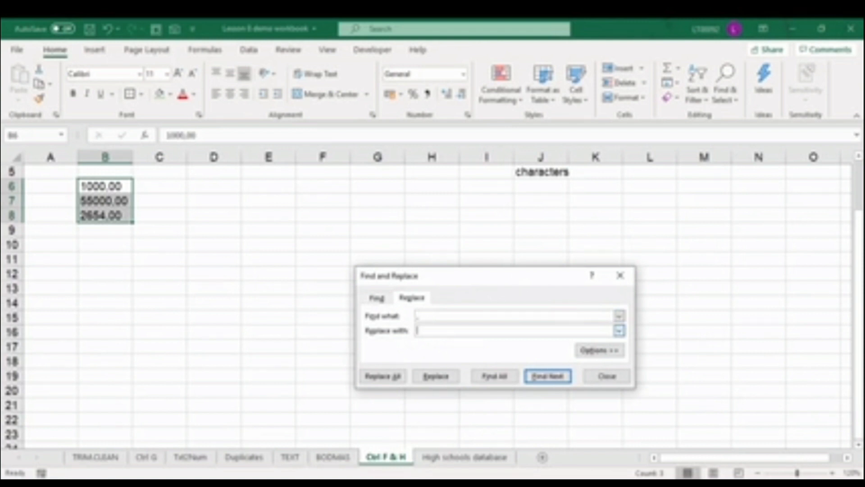
pyautogui.write('.')
pyautogui.hotkey('alt', 'a')
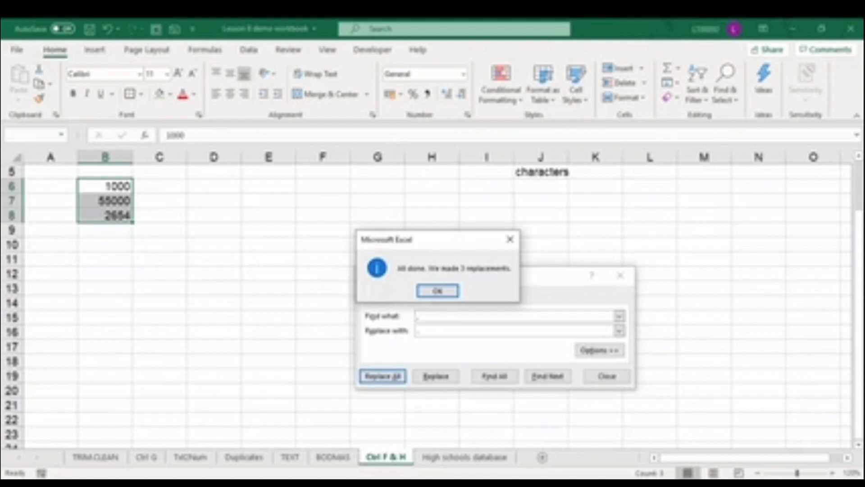
pyautogui.press('Return')
pyautogui.press('Escape')
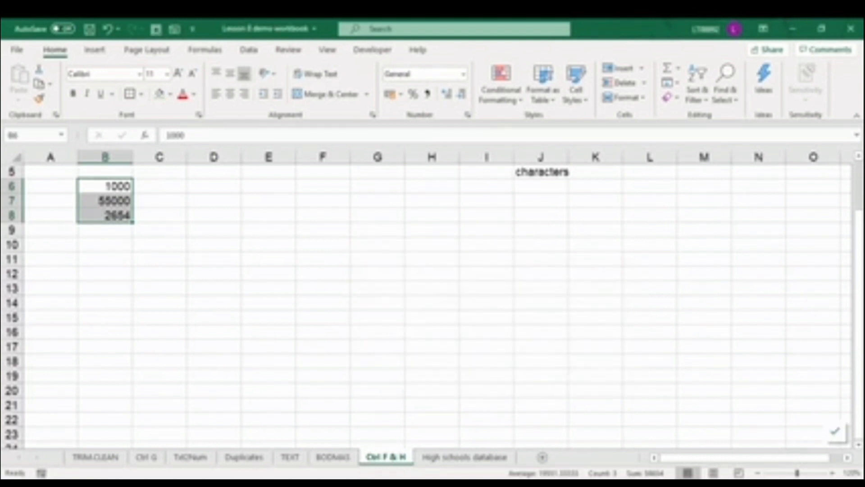
# - Review the list of searchable content types in J2:J5 on the Ctrl F & H sheet
pyautogui.scroll(2, 433, 293)
pyautogui.click(485, 186)
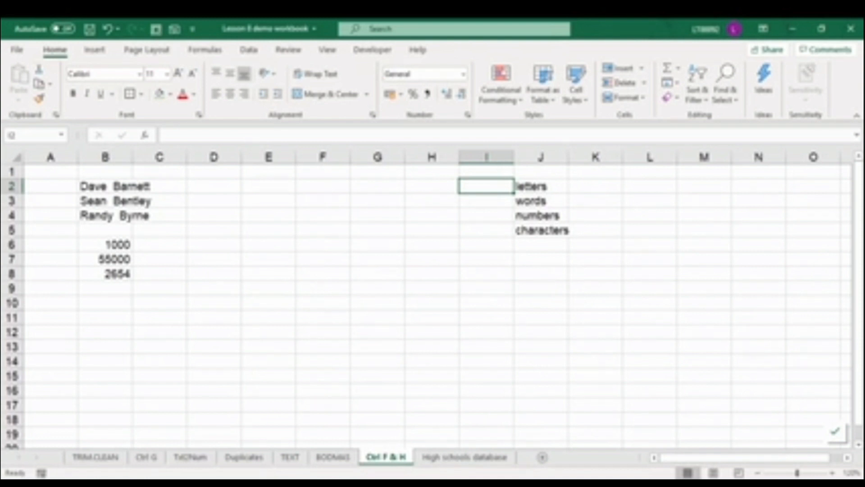
pyautogui.click(541, 186)
pyautogui.click(541, 200)
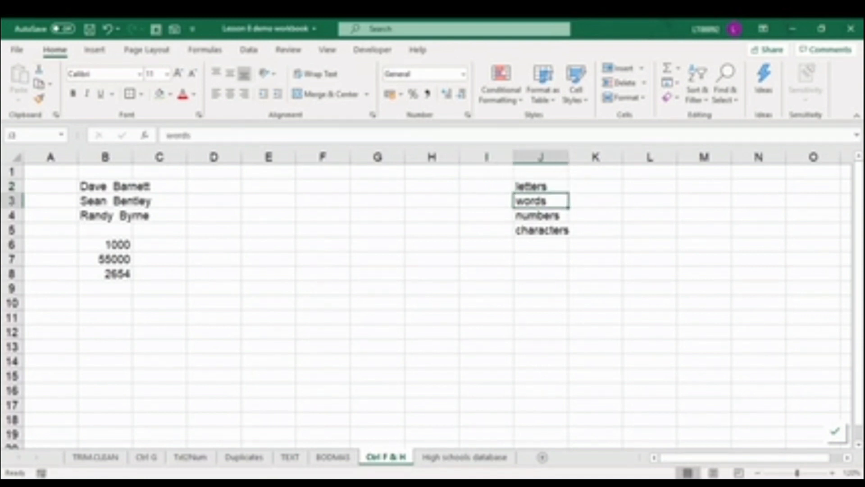
pyautogui.click(540, 215)
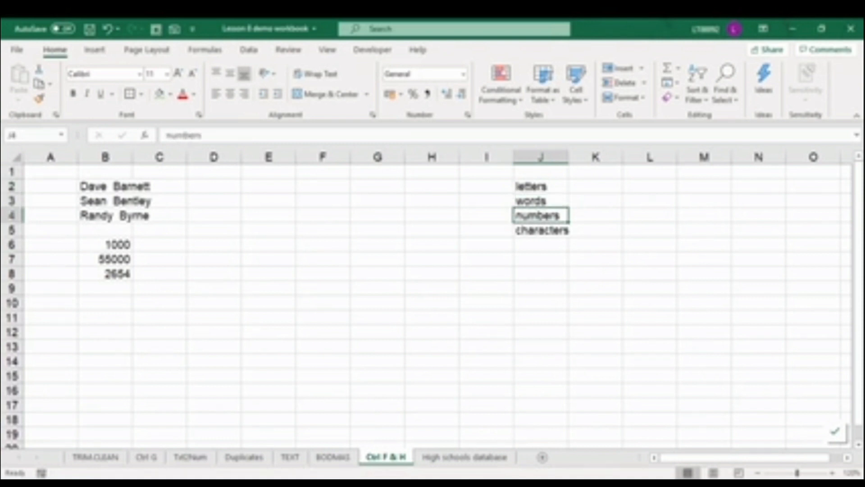
pyautogui.click(540, 229)
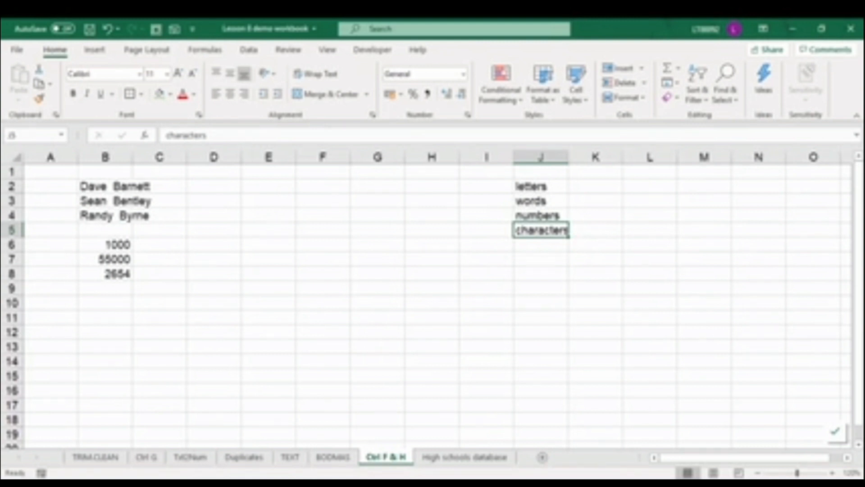
pyautogui.click(268, 186)
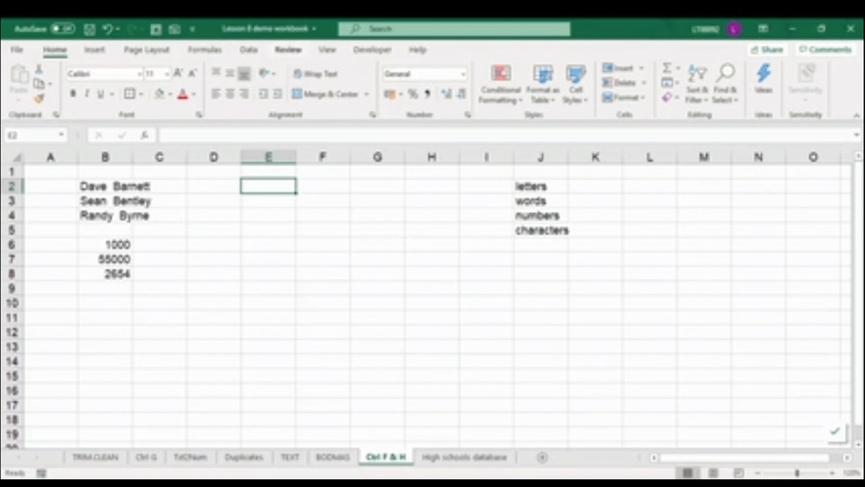
# - Locate the Spelling check command for proofreading the Ctrl F & H sheet
pyautogui.click(289, 50)
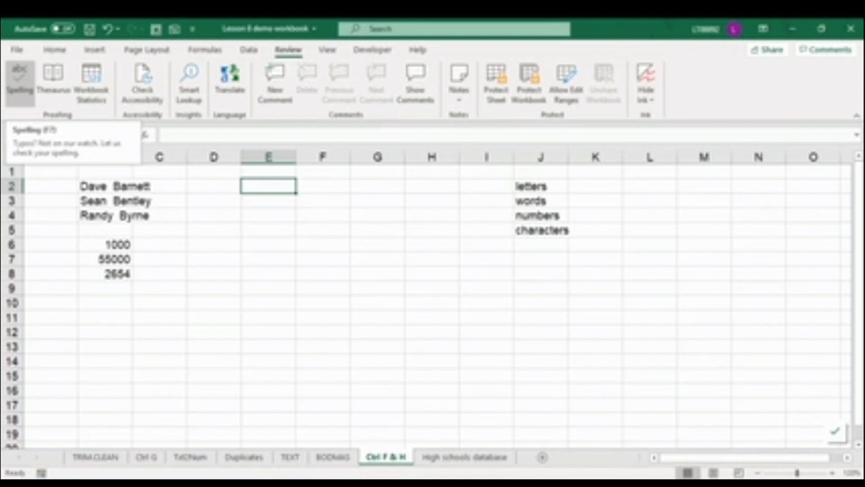
pyautogui.press('F7')
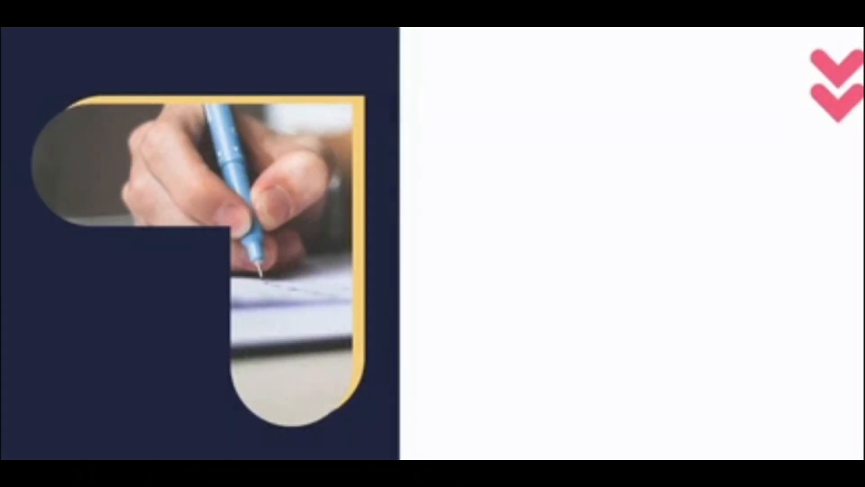
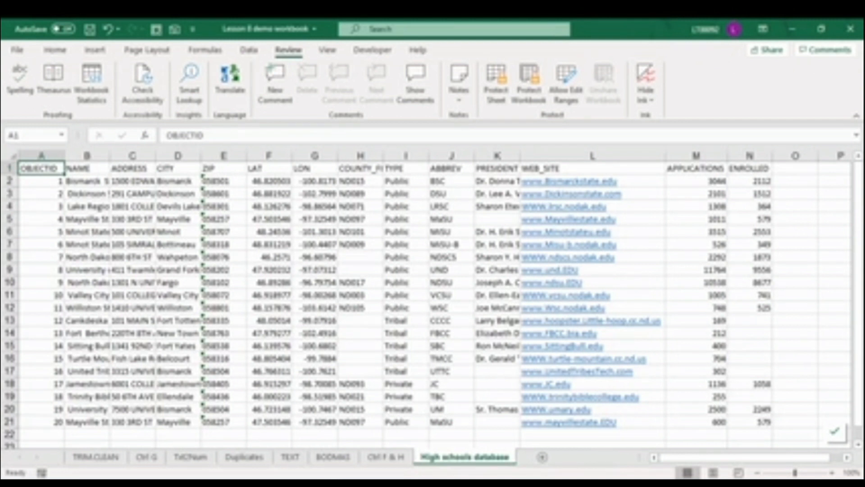
# - Undo the last change on the High schools database sheet and AutoFit the NAME, ADDRESS and CITY columns
pyautogui.hotkey('ctrl', 'z')
pyautogui.click(87, 156)
pyautogui.moveTo(109, 155); pyautogui.dragTo(201, 155)
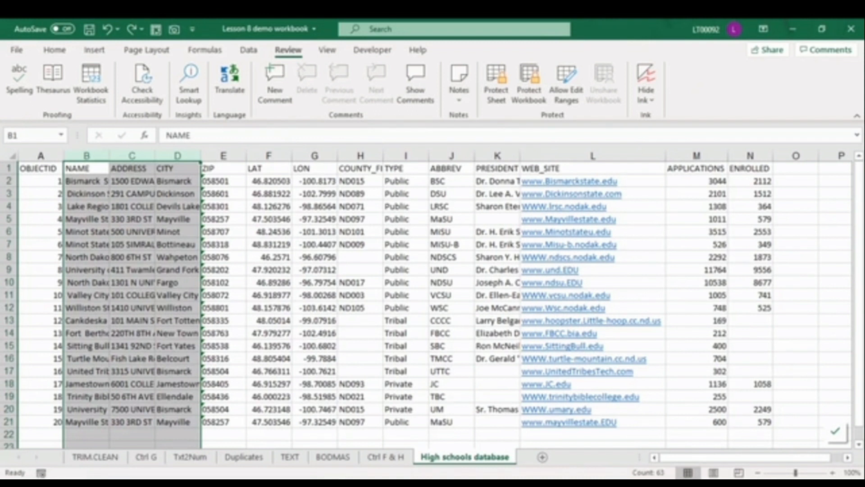
pyautogui.hotkey('alt', 'h')
pyautogui.press('o')
pyautogui.press('i')
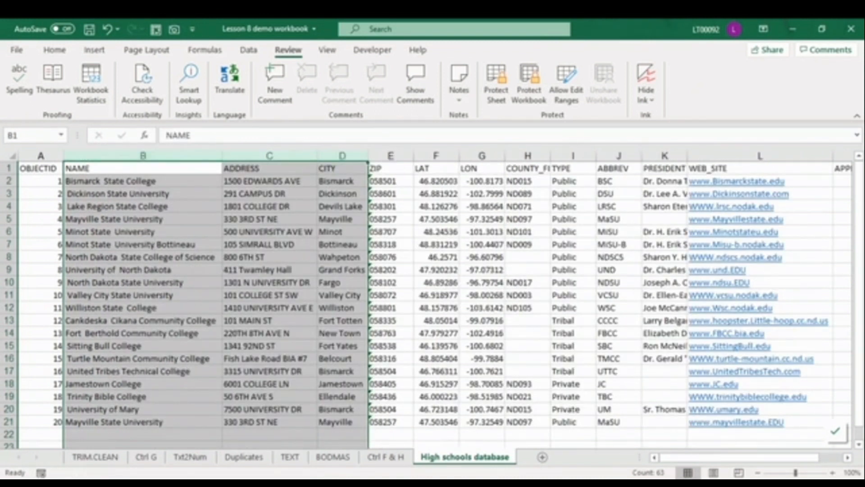
# - AutoFit the width of the PRESIDENT column
pyautogui.click(664, 155)
pyautogui.hotkey('alt', 'h')
pyautogui.press('o')
pyautogui.press('i')
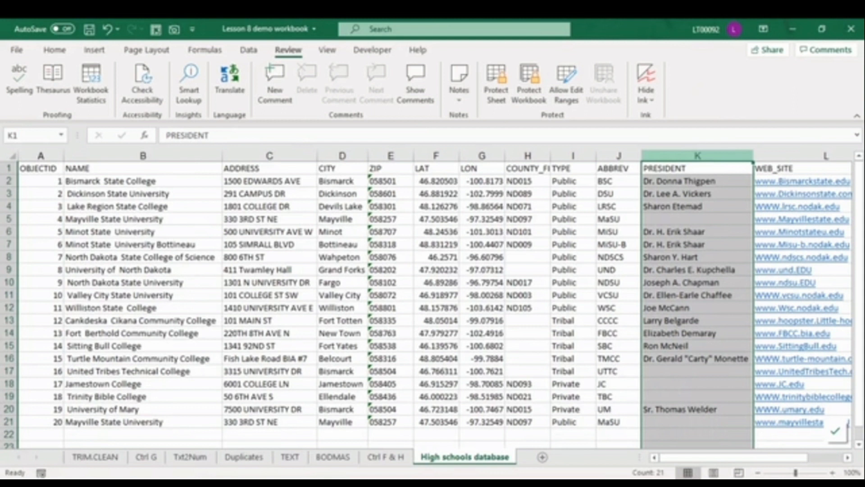
# - Insert a blank column between the NAME and ADDRESS columns
pyautogui.click(143, 168)
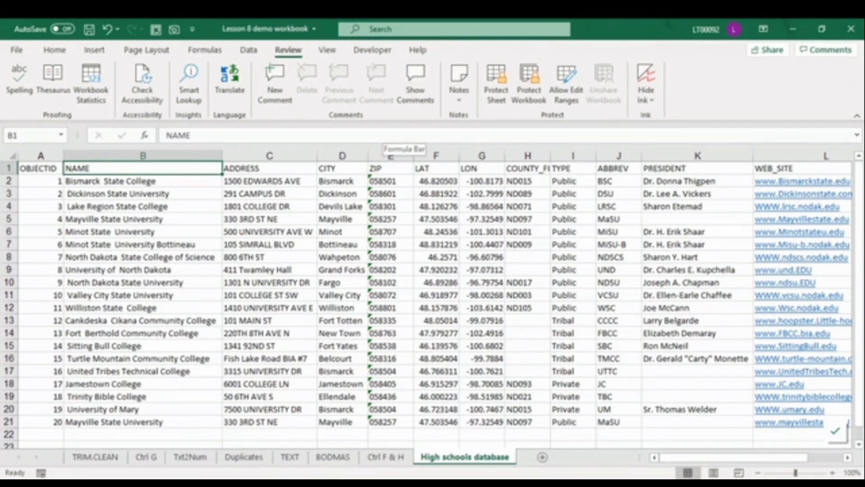
pyautogui.click(270, 156)
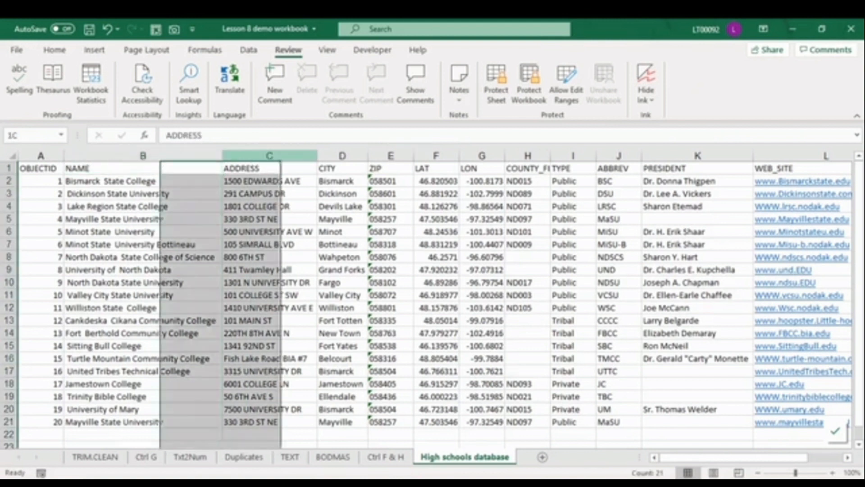
pyautogui.rightClick(272, 157)
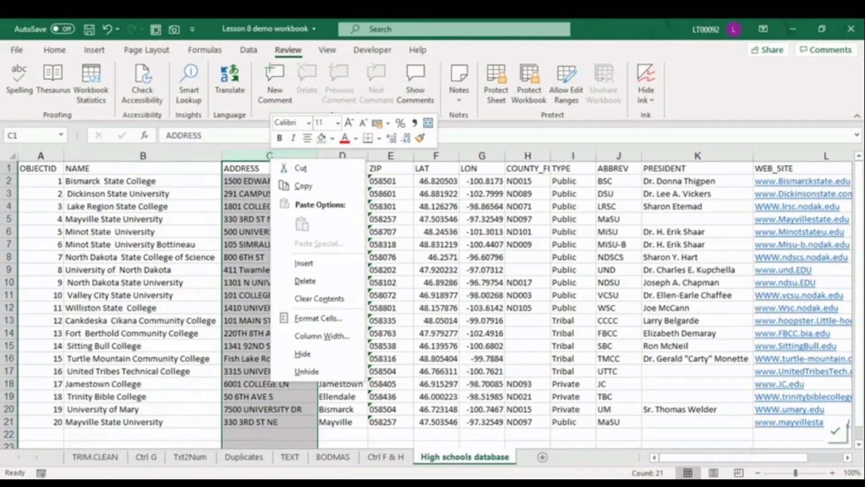
pyautogui.click(303, 263)
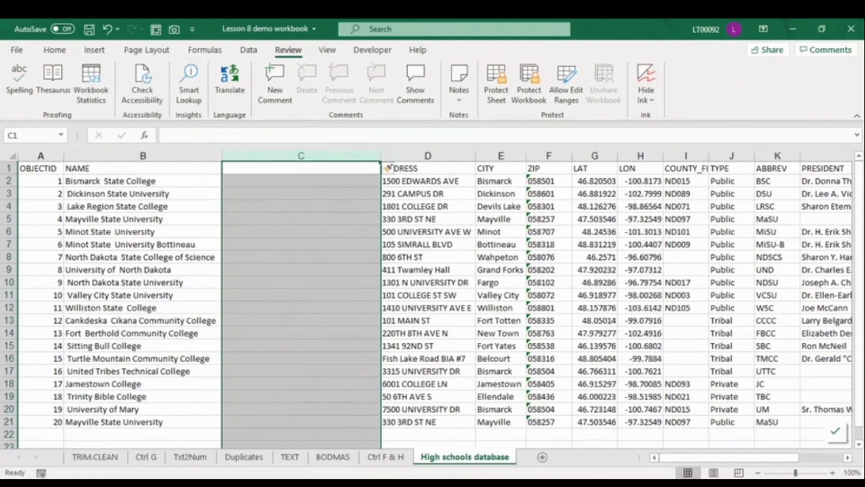
# - Enter the formula =TRIM(B2) in cell C2 to remove extra spaces from the first school name
pyautogui.click(301, 181)
pyautogui.write('=')
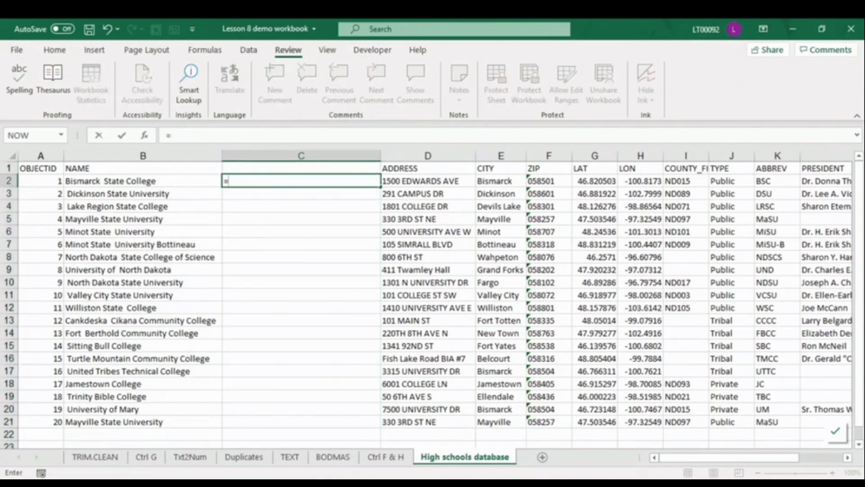
pyautogui.write('trim(')
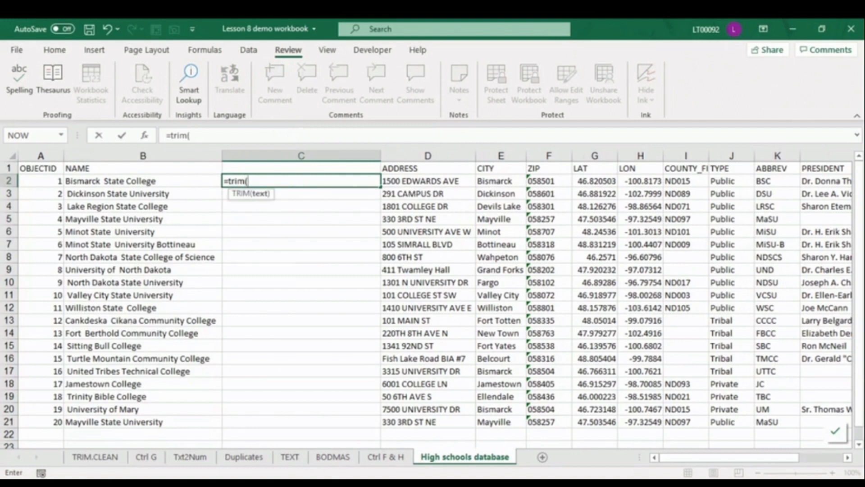
pyautogui.press('Left')
pyautogui.write(')')
pyautogui.hotkey('ctrl', 'Return')
# - Copy the TRIM formula from C2 down to C21 for all school names
pyautogui.hotkey('ctrl', 'c')
pyautogui.press('Left')
pyautogui.hotkey('ctrl', 'Down')
pyautogui.press('Right')
pyautogui.hotkey('ctrl', 'shift', 'Up')
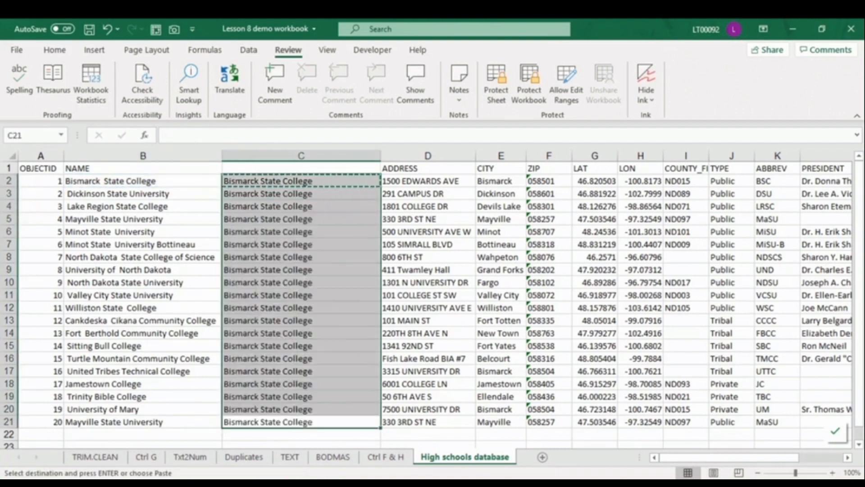
pyautogui.press('Return')
# - Enter the header Name in cell C1 above the trimmed school names
pyautogui.hotkey('ctrl', 'Up')
pyautogui.press('Up')
pyautogui.write('Nam')
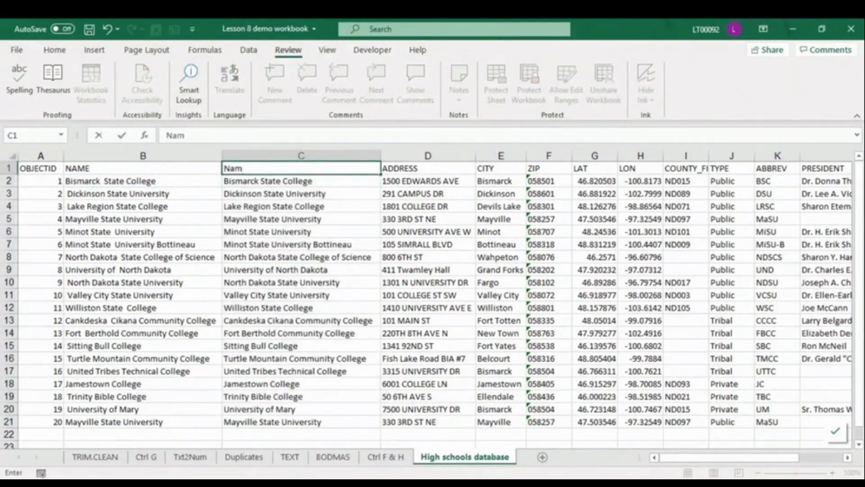
pyautogui.write('e')
pyautogui.press('Return')
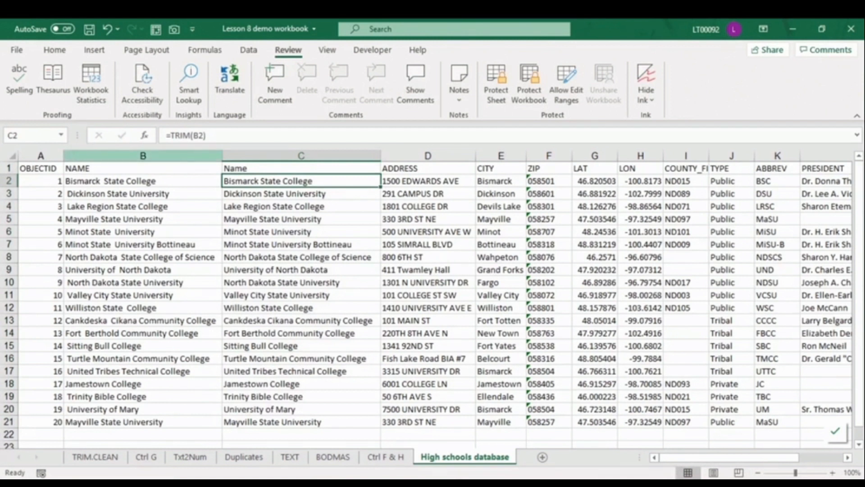
# - Copy the trimmed names in C1:C21 and paste them back in place as values only
pyautogui.press('Up')
pyautogui.hotkey('ctrl', 'shift', 'Down')
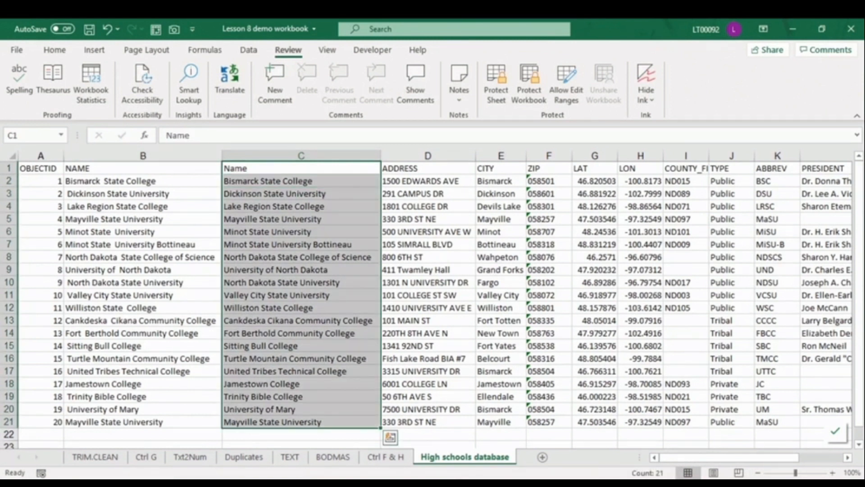
pyautogui.hotkey('ctrl', 'c')
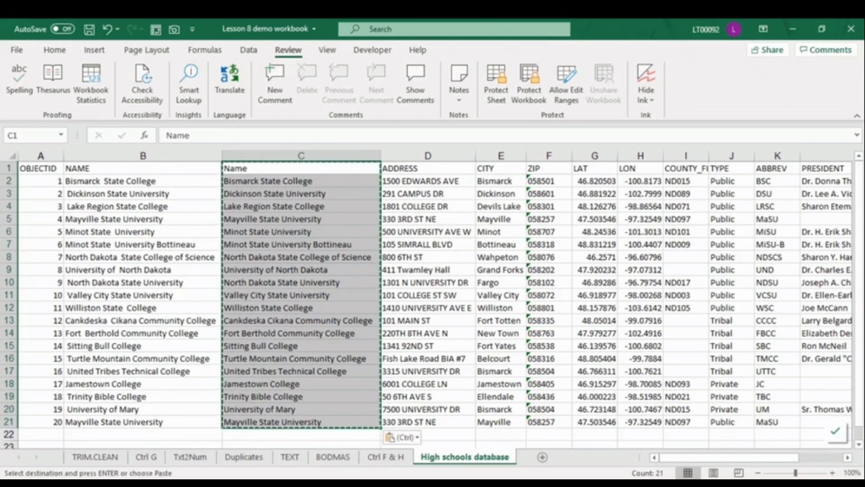
pyautogui.hotkey('alt', 'e')
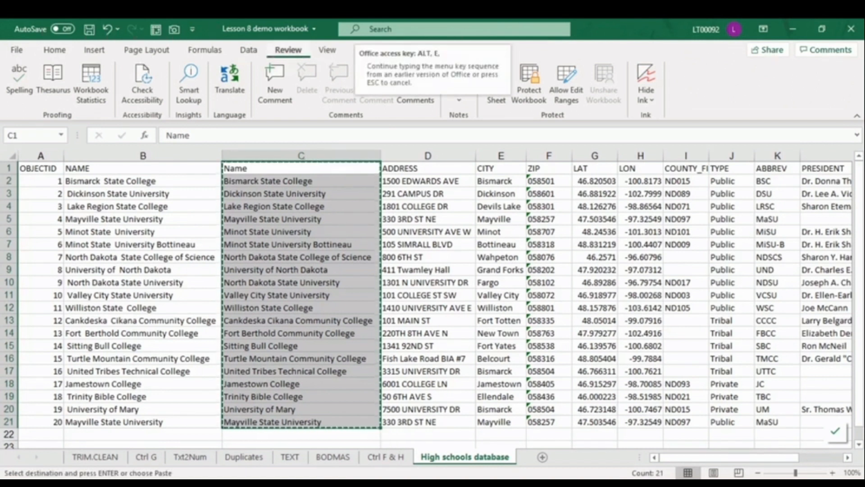
pyautogui.press('s')
pyautogui.press('v')
pyautogui.press('Return')
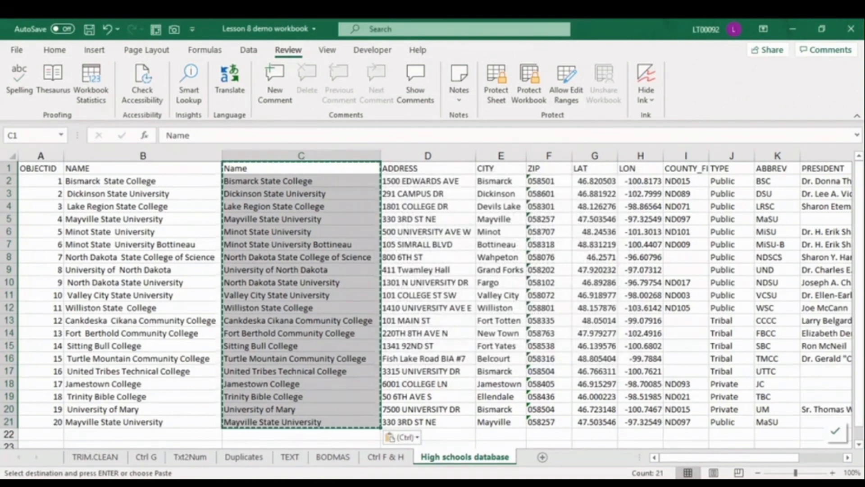
# - Delete the original untrimmed NAME column B
pyautogui.click(143, 155)
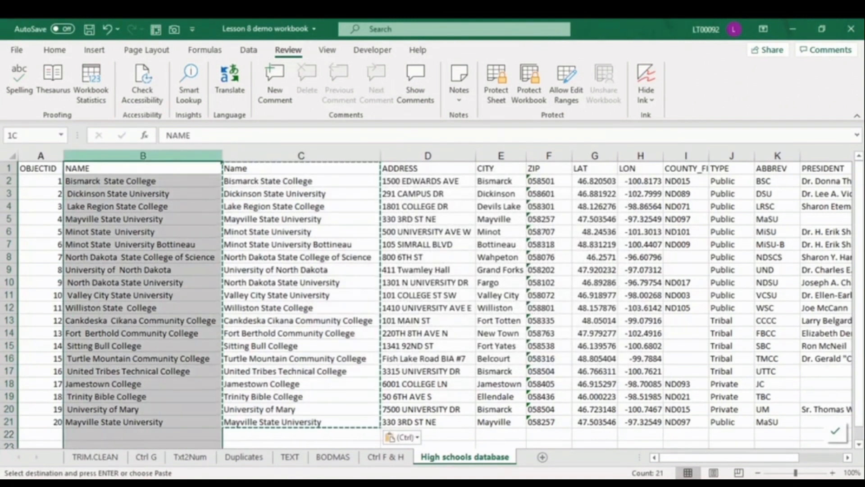
pyautogui.rightClick(176, 155)
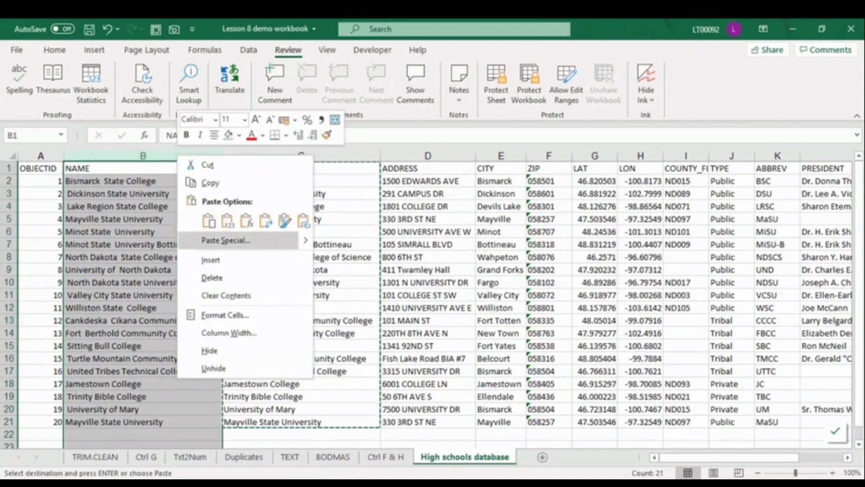
pyautogui.click(198, 277)
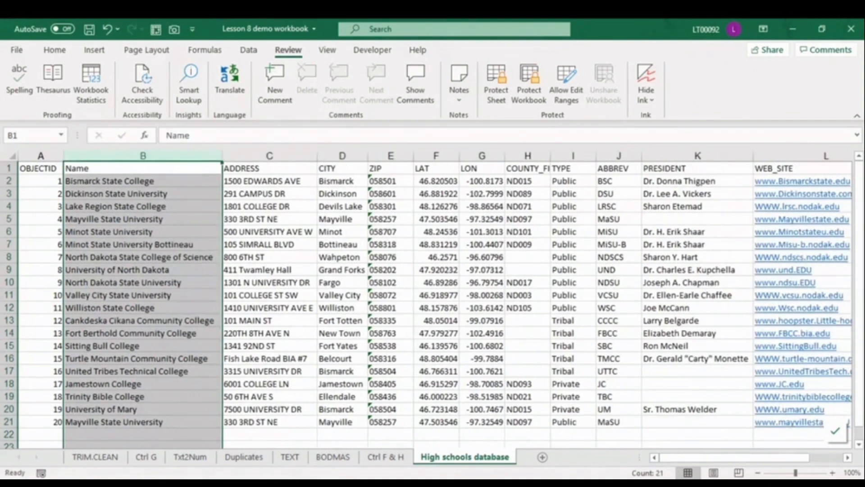
# - Insert a blank column before CITY and enter the formula =PROPER(C2) in cell D2
pyautogui.rightClick(343, 155)
pyautogui.click(377, 260)
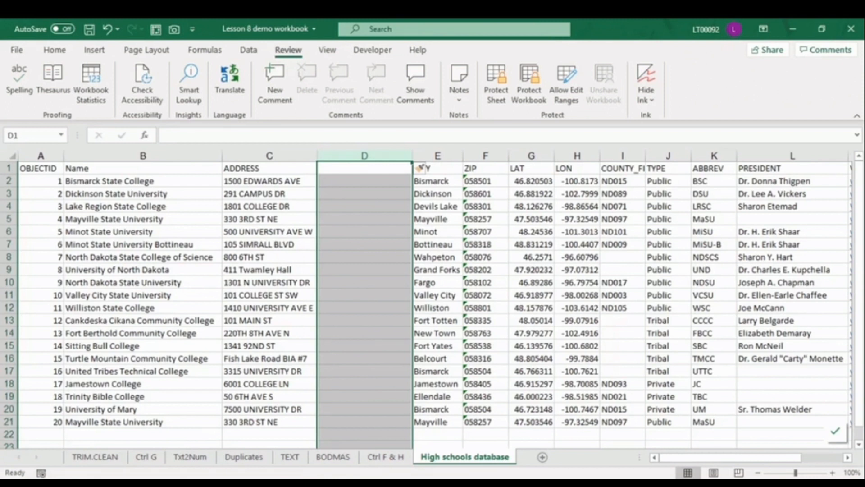
pyautogui.click(364, 181)
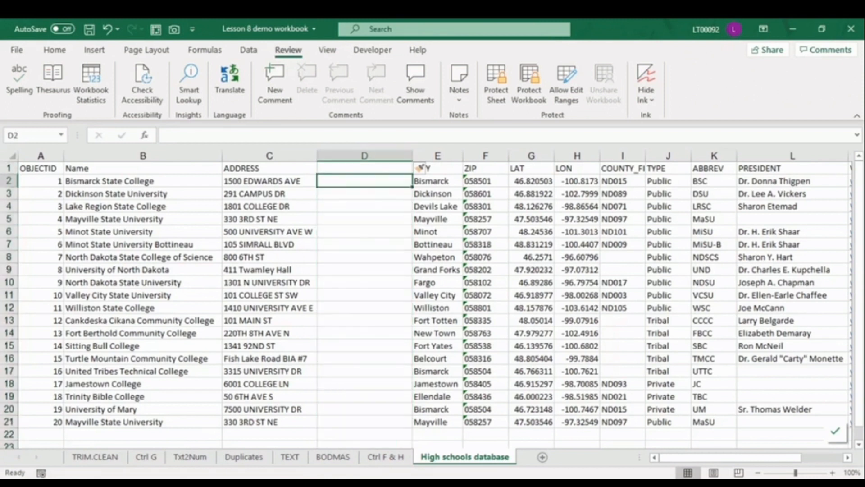
pyautogui.write('=proper(')
pyautogui.press('Left')
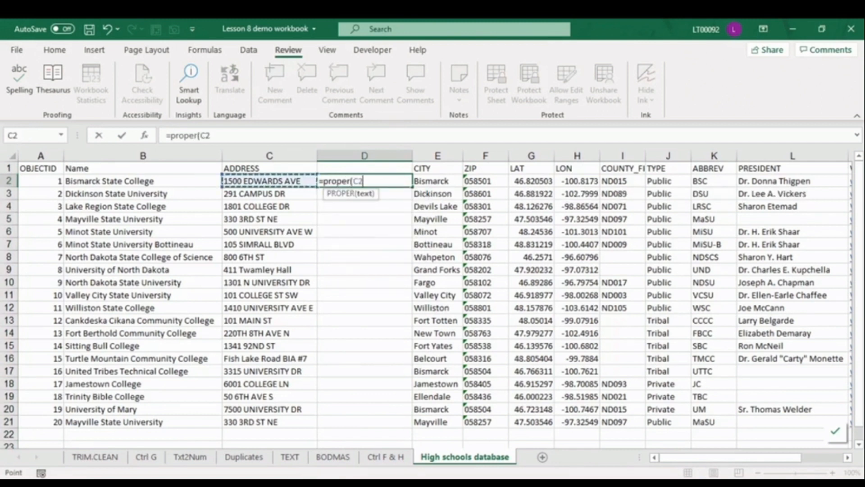
pyautogui.hotkey('ctrl', 'Return')
# - Copy the PROPER formula from D2 down to D21 for all addresses
pyautogui.hotkey('ctrl', 'c')
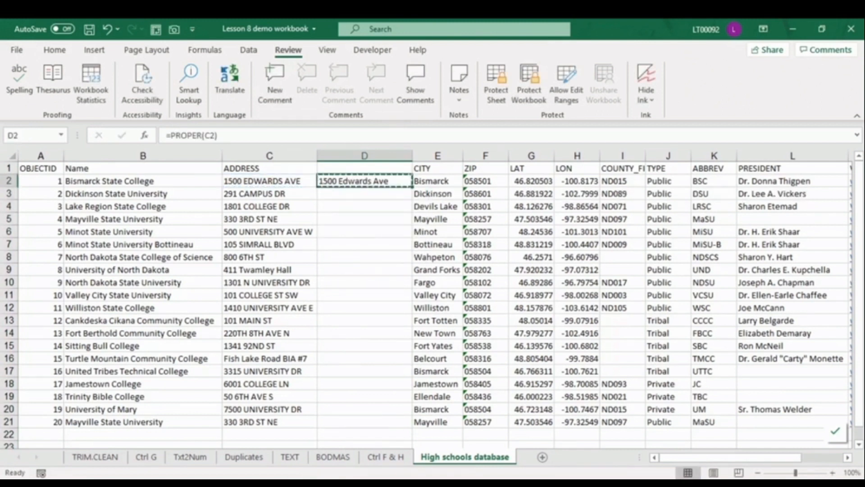
pyautogui.click(364, 421)
pyautogui.hotkey('ctrl', 'shift', 'Up')
pyautogui.hotkey('ctrl', 'v')
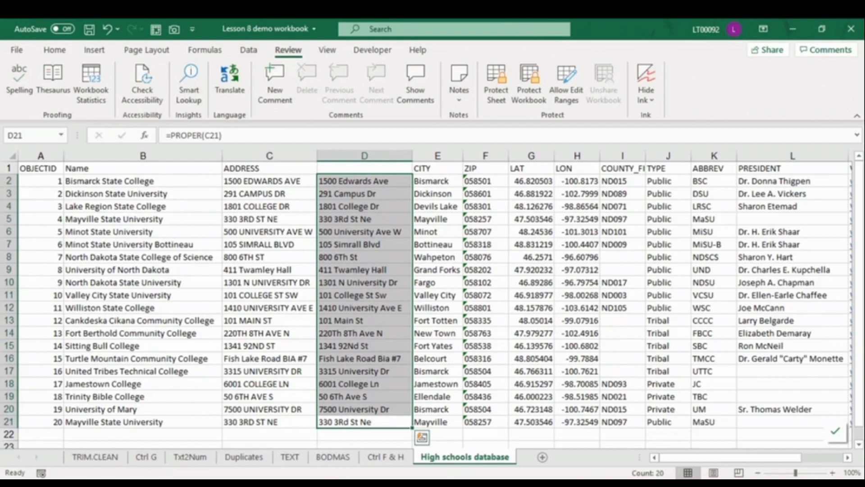
# - Enter the header Address in cell D1 above the proper-case addresses
pyautogui.click(364, 168)
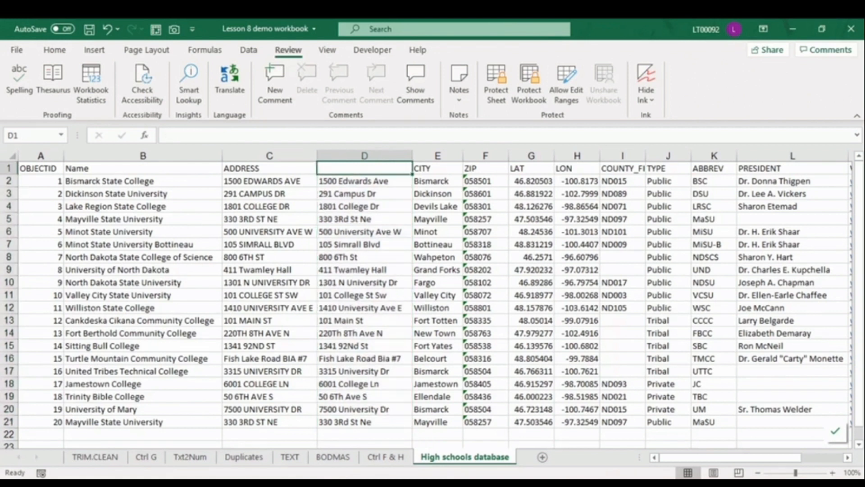
pyautogui.write('Addre')
pyautogui.press('Escape')
pyautogui.write('Address')
pyautogui.press('Return')
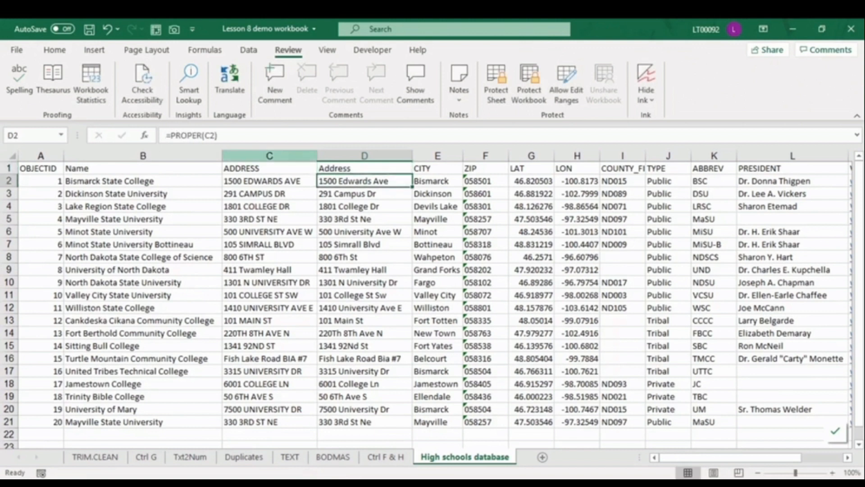
# - Copy the proper-case Address column D and paste it back over itself
pyautogui.click(270, 156)
pyautogui.click(364, 155)
pyautogui.hotkey('ctrl', 'c')
pyautogui.hotkey('ctrl', 'v')
# - Delete the original ADDRESS column C and insert a blank column before ZIP
pyautogui.click(269, 155)
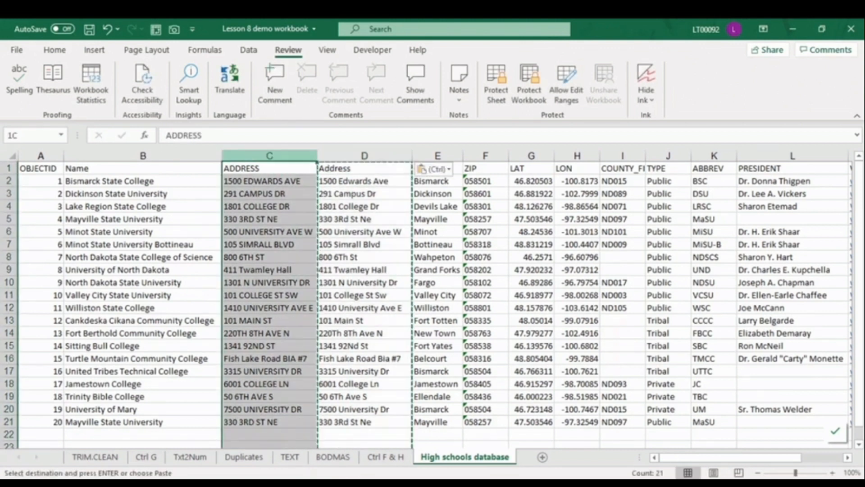
pyautogui.rightClick(279, 155)
pyautogui.click(307, 280)
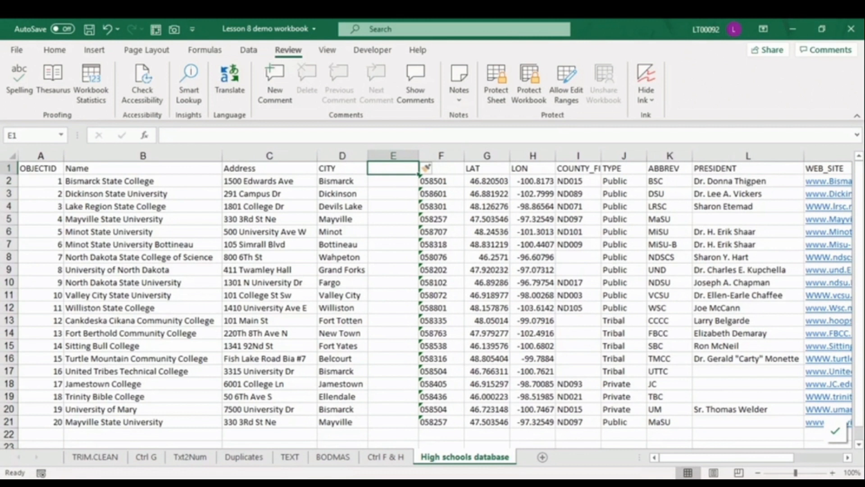
# - Enter the header City in cell E1 and the formula =UPPER(D2) in cell E2
pyautogui.write('City')
pyautogui.press('Return')
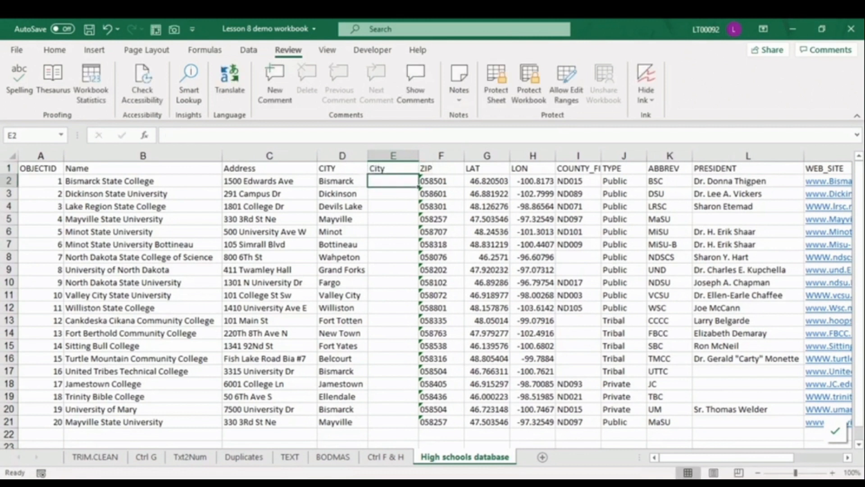
pyautogui.write('=uoe')
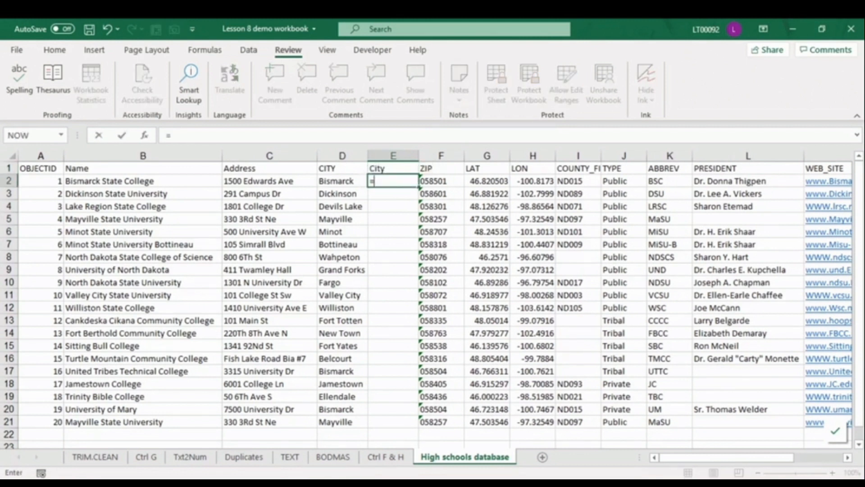
pyautogui.press('BackSpace')
pyautogui.press('BackSpace')
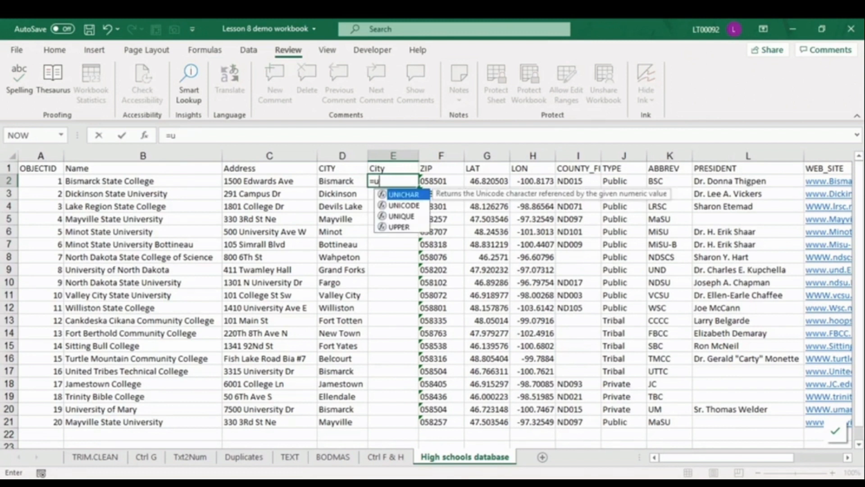
pyautogui.write('pper(')
pyautogui.press('Left')
pyautogui.write(')')
pyautogui.press('Return')
# - Copy the UPPER formula from E2 down to E21 and autofit the width of the City column
pyautogui.press('Up')
pyautogui.hotkey('ctrl', 'c')
pyautogui.press('Left')
pyautogui.hotkey('ctrl', 'Down')
pyautogui.press('Right')
pyautogui.hotkey('ctrl', 'shift', 'Up')
pyautogui.hotkey('shift', 'Down')
pyautogui.press('Return')
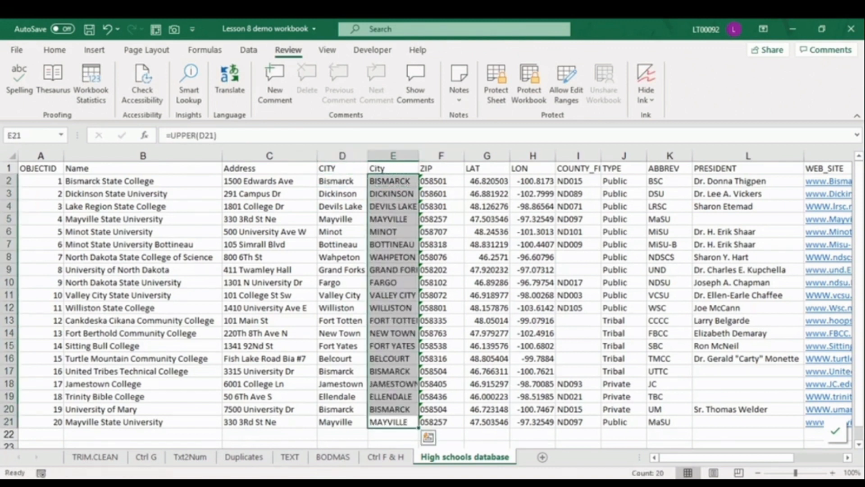
pyautogui.hotkey('alt', 'h')
pyautogui.press('o')
pyautogui.press('i')
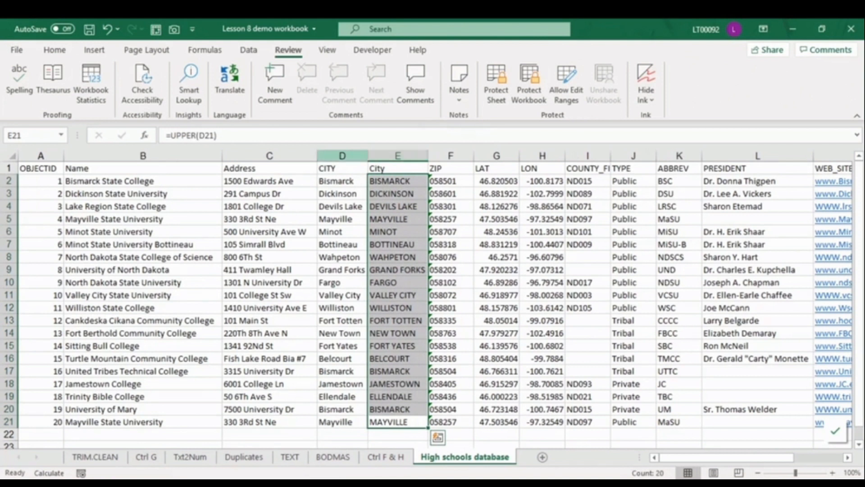
# - Convert the uppercase City formulas in E2:E21 to values and delete the original CITY column D
pyautogui.hotkey('ctrl', 'c')
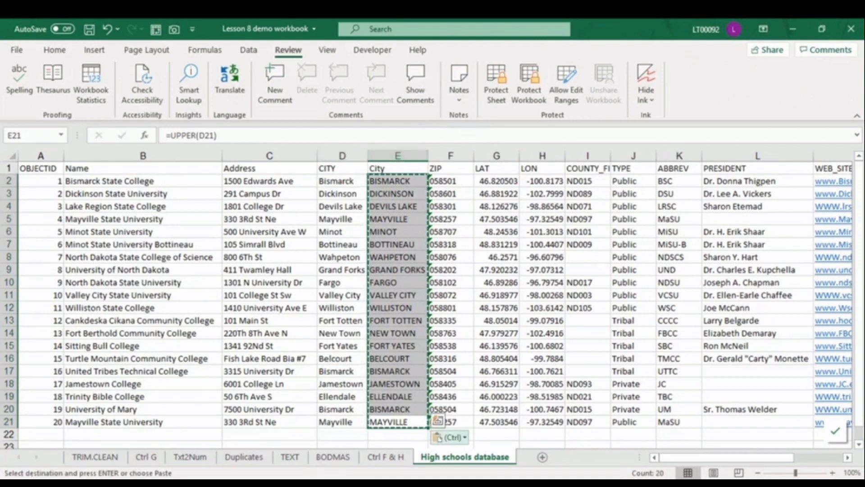
pyautogui.press('ctrl')
pyautogui.press('v')
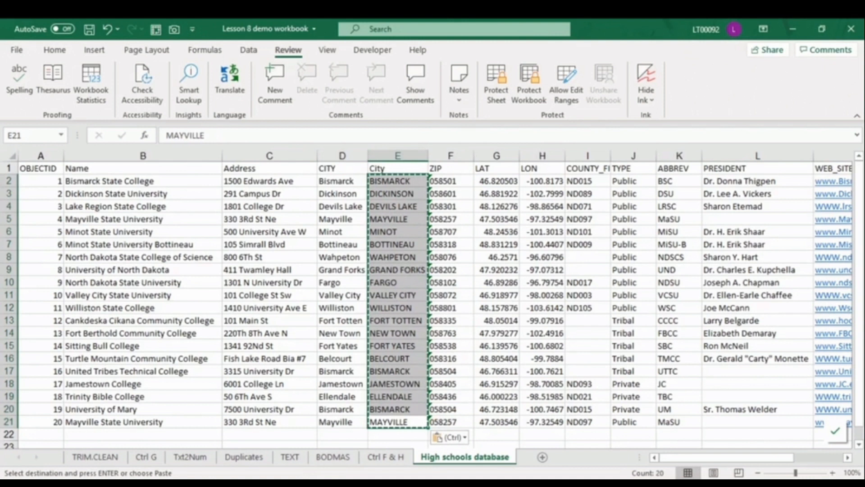
pyautogui.click(342, 155)
pyautogui.rightClick(335, 156)
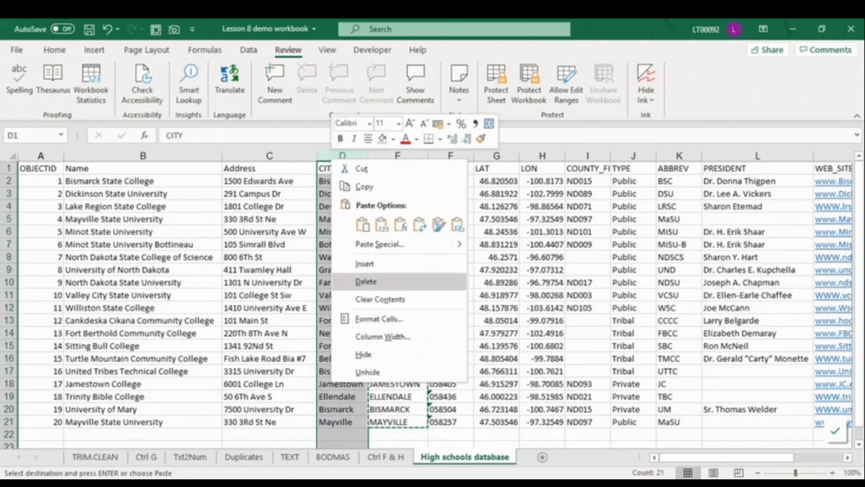
pyautogui.click(365, 281)
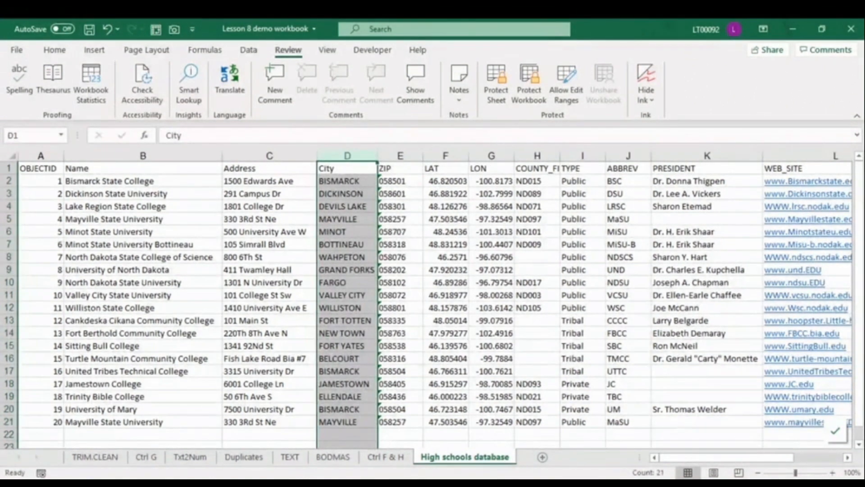
# - Convert the ZIP codes stored as text in E2:E21 to numbers
pyautogui.click(399, 181)
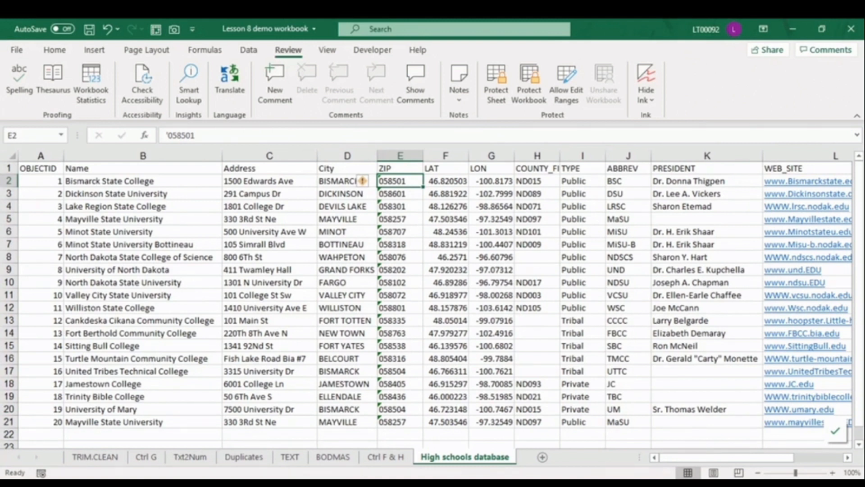
pyautogui.hotkey('ctrl', 'shift', 'Down')
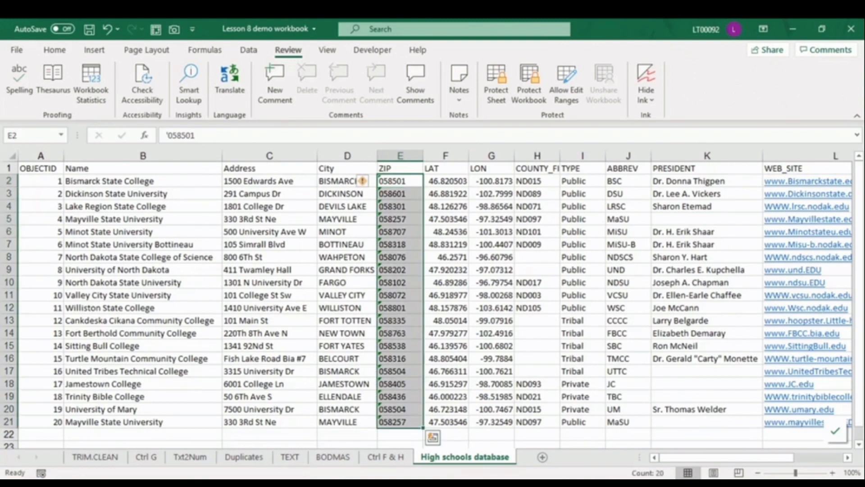
pyautogui.click(364, 181)
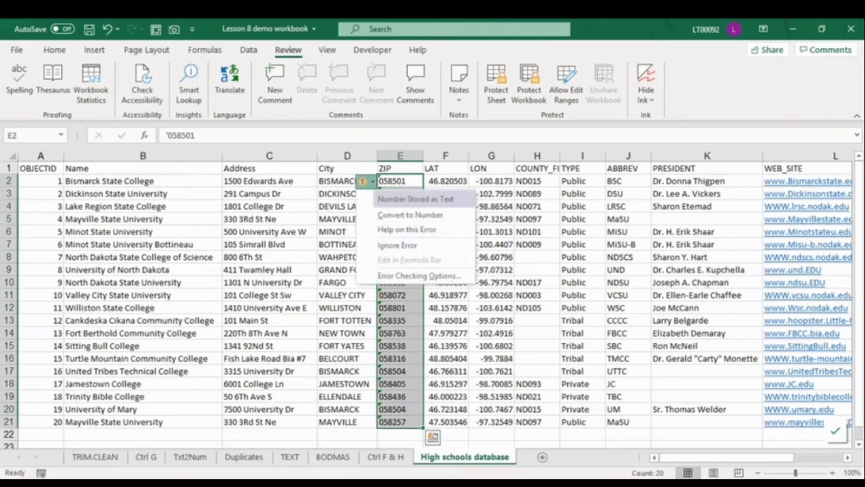
pyautogui.click(410, 215)
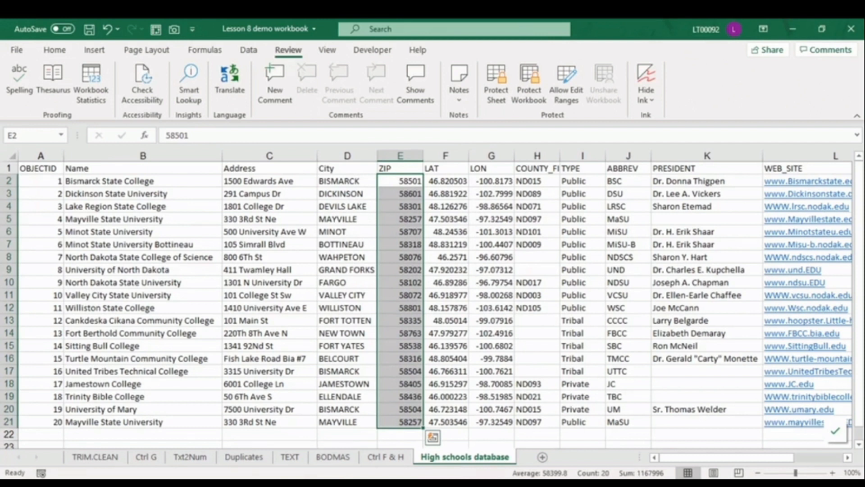
# - Increase the decimal places of the LAT and LON values in F2:G21 to seven
pyautogui.press('Right')
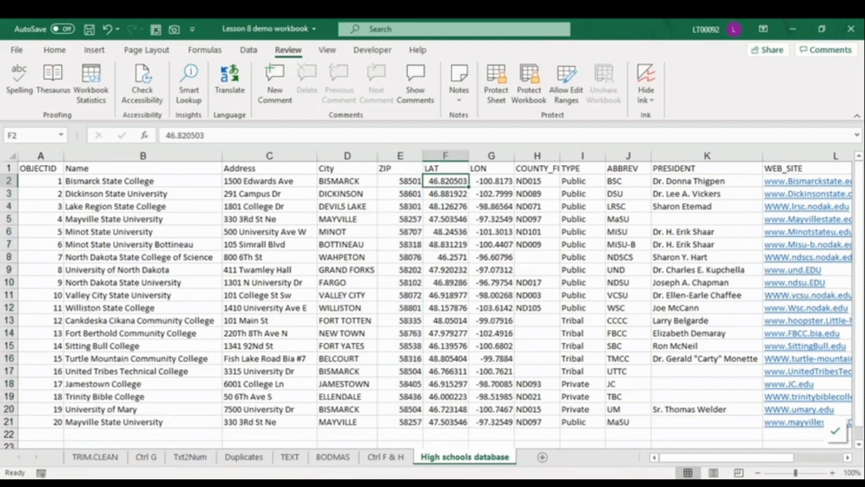
pyautogui.hotkey('shift', 'Right')
pyautogui.hotkey('ctrl', 'shift', 'Down')
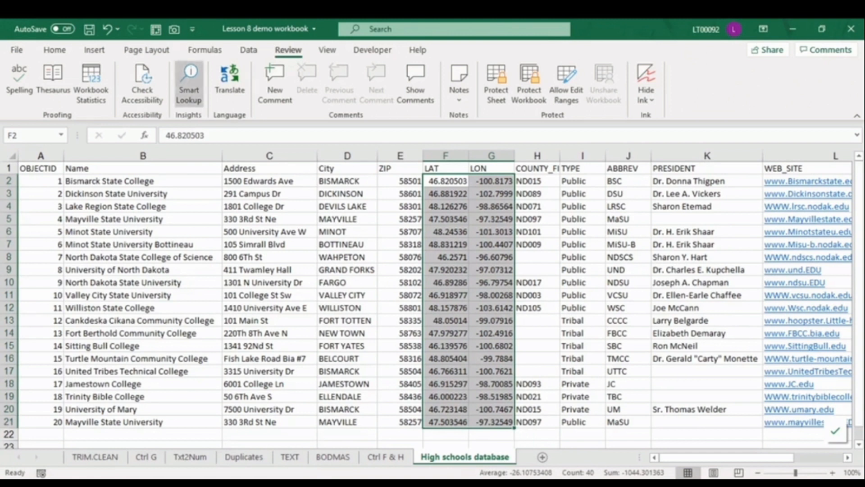
pyautogui.click(54, 50)
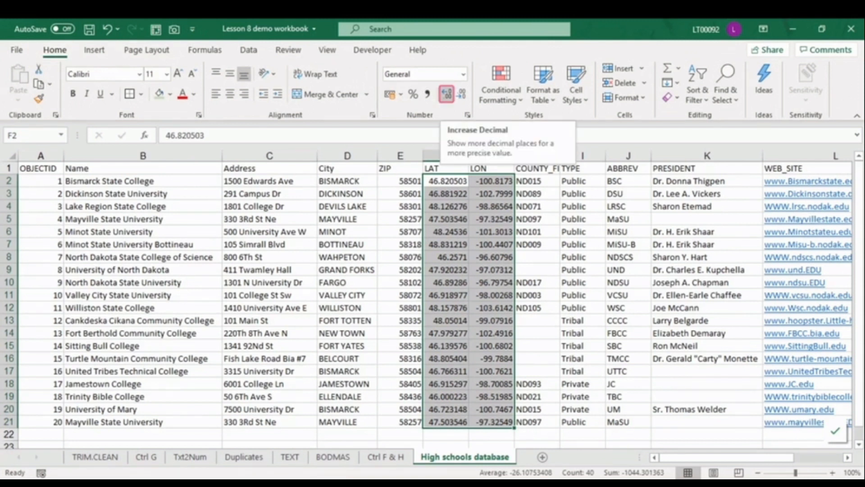
pyautogui.click(447, 94)
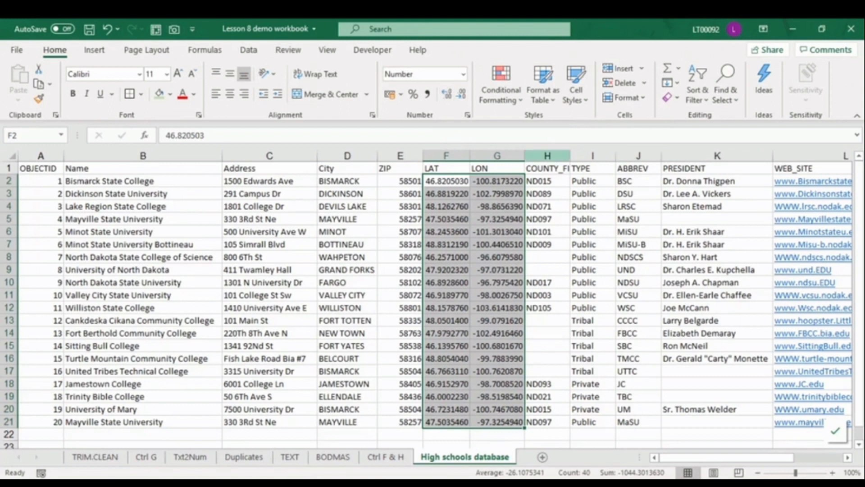
# - Select all blank cells within H2:K21 using Go To Special and fill them with gold
pyautogui.click(547, 156)
pyautogui.click(717, 155)
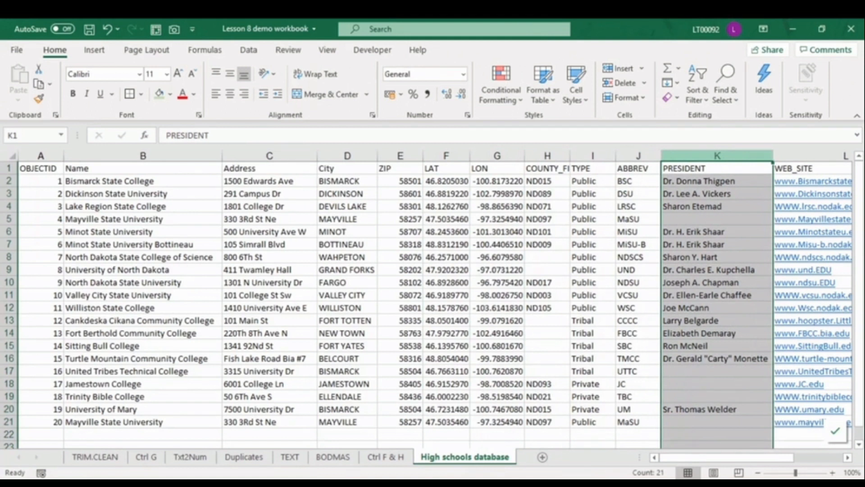
pyautogui.hscroll(3, 432, 298)
pyautogui.moveTo(344, 180); pyautogui.dragTo(513, 422)
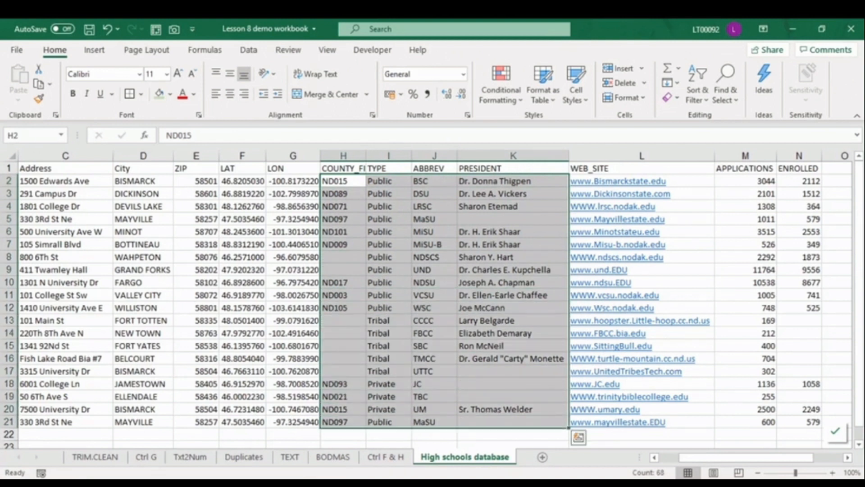
pyautogui.hotkey('ctrl', 'g')
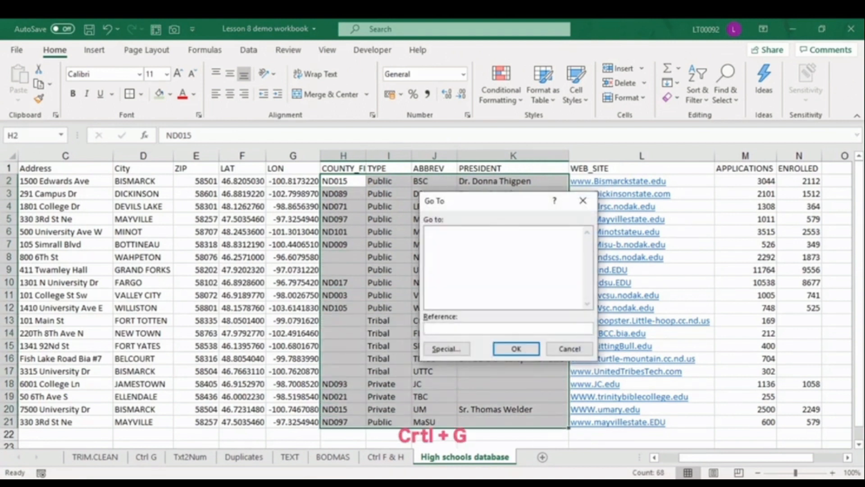
pyautogui.hotkey('alt', 's')
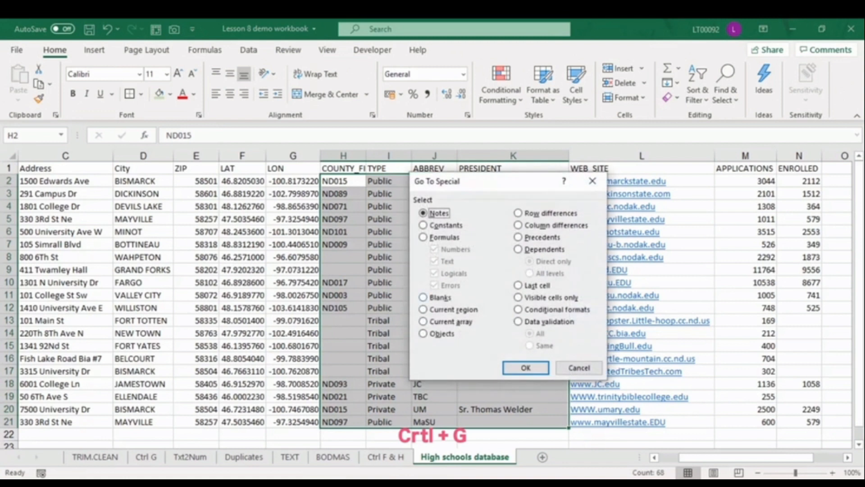
pyautogui.hotkey('alt', 'k')
pyautogui.press('Return')
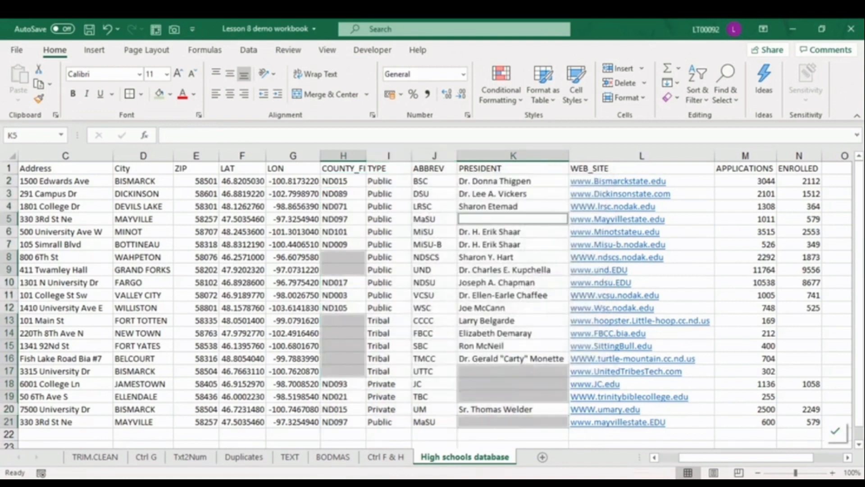
pyautogui.click(171, 94)
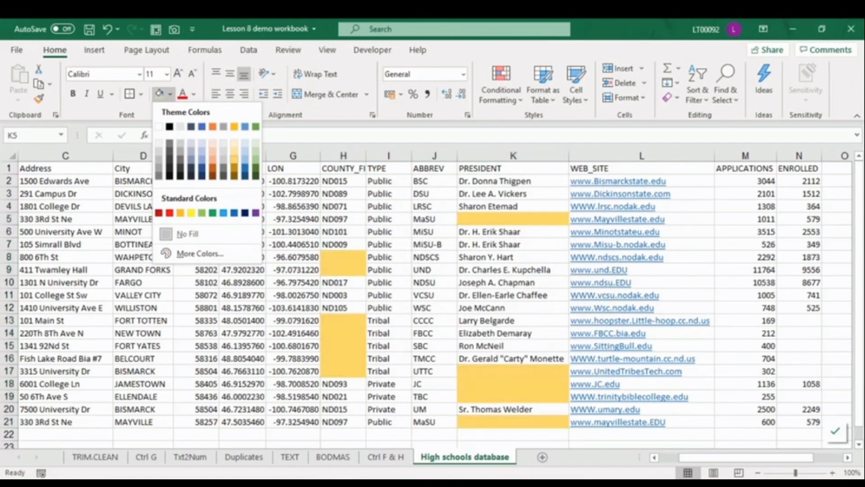
pyautogui.click(235, 127)
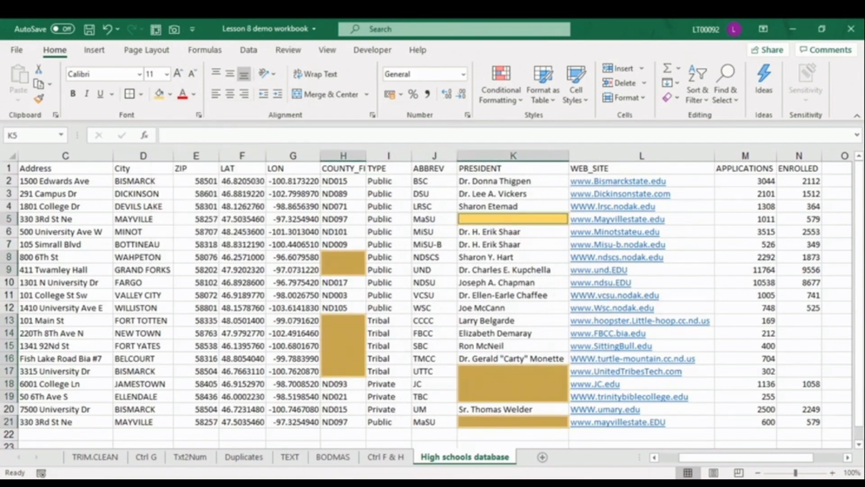
pyautogui.click(343, 180)
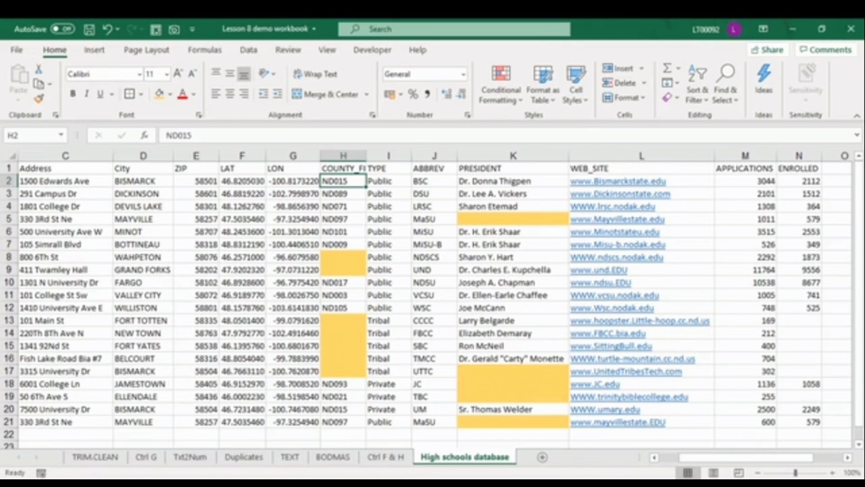
pyautogui.click(388, 168)
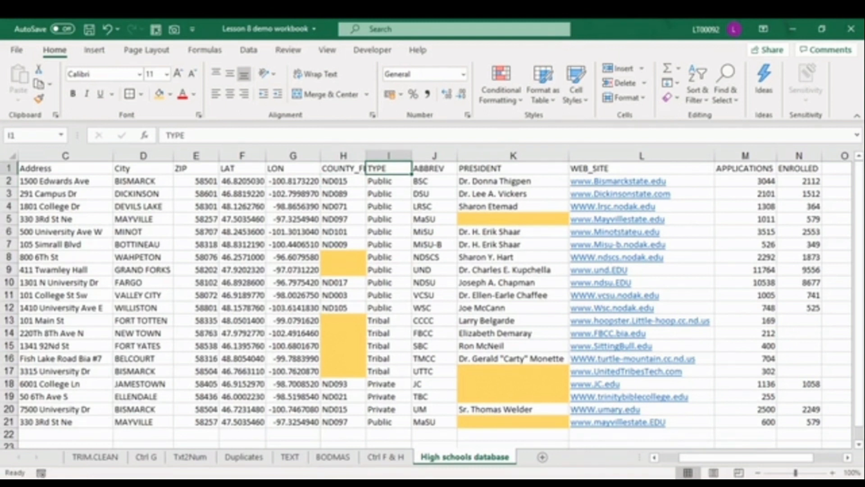
pyautogui.click(389, 181)
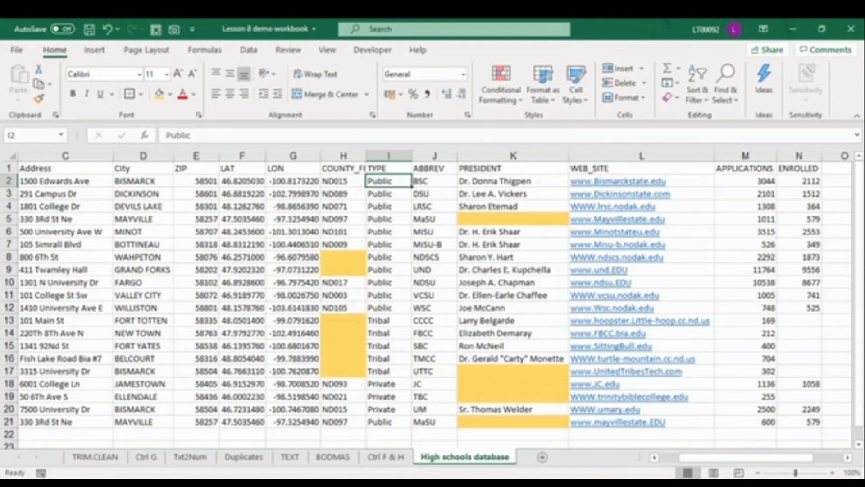
pyautogui.moveTo(387, 320); pyautogui.dragTo(387, 370)
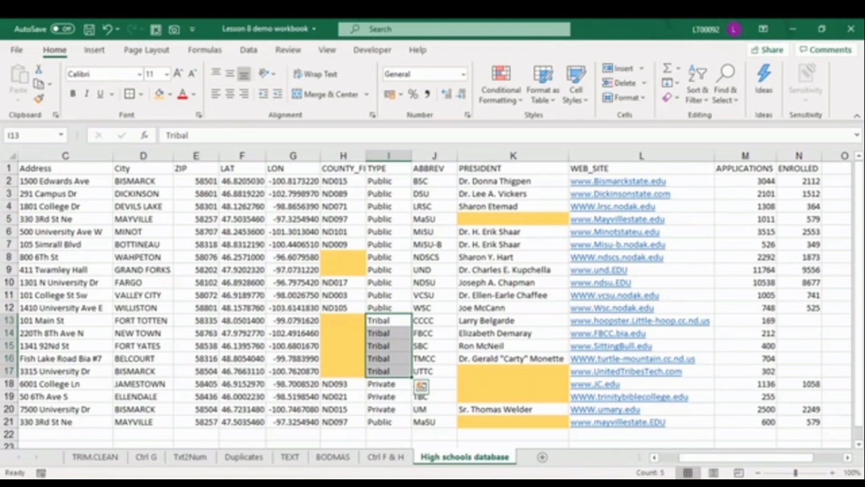
# - Insert a blank column before APPLICATIONS and enter the header Website in cell M1
pyautogui.click(641, 168)
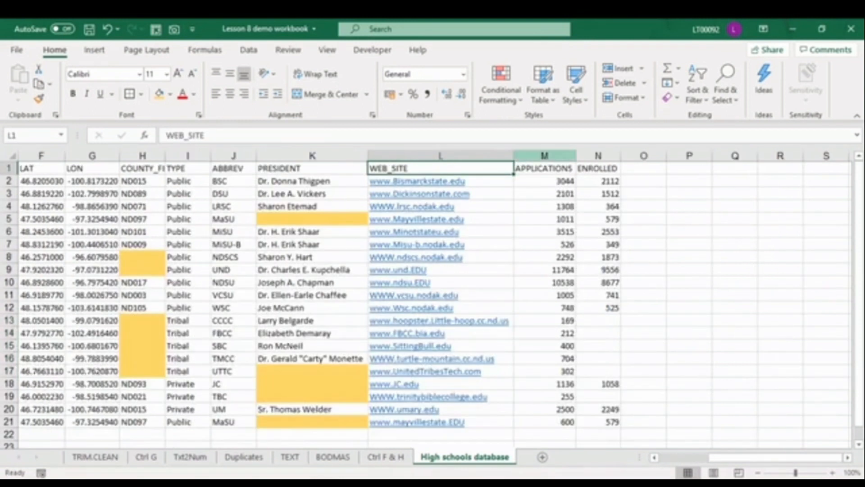
pyautogui.click(545, 156)
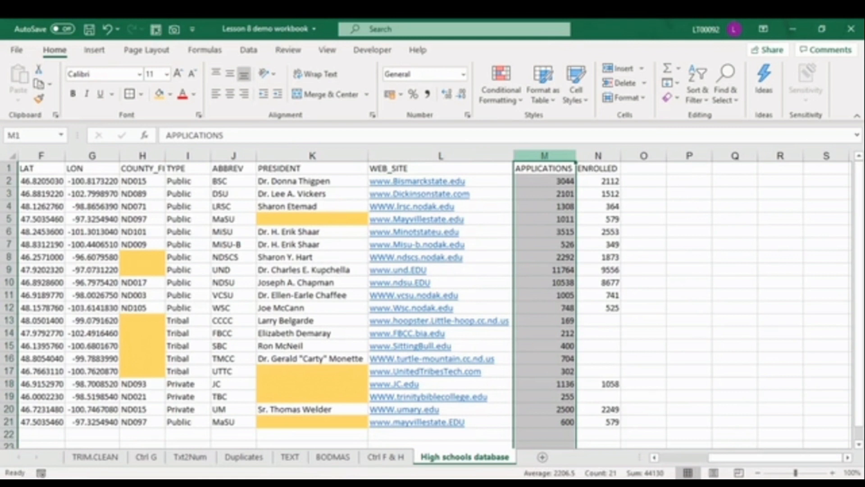
pyautogui.hotkey('ctrl', 'shift', '+')
pyautogui.write('Website')
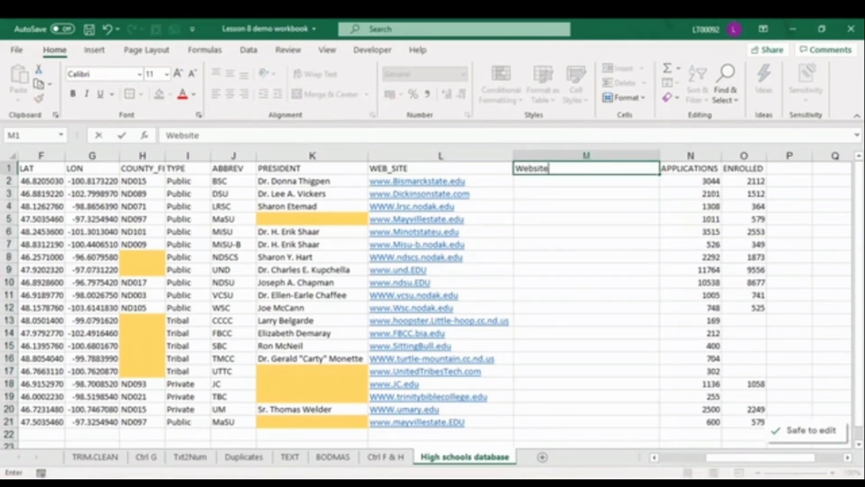
pyautogui.press('Return')
# - Enter a LOWER formula referencing L2 in M2 and copy it down through M21
pyautogui.write('=lower(')
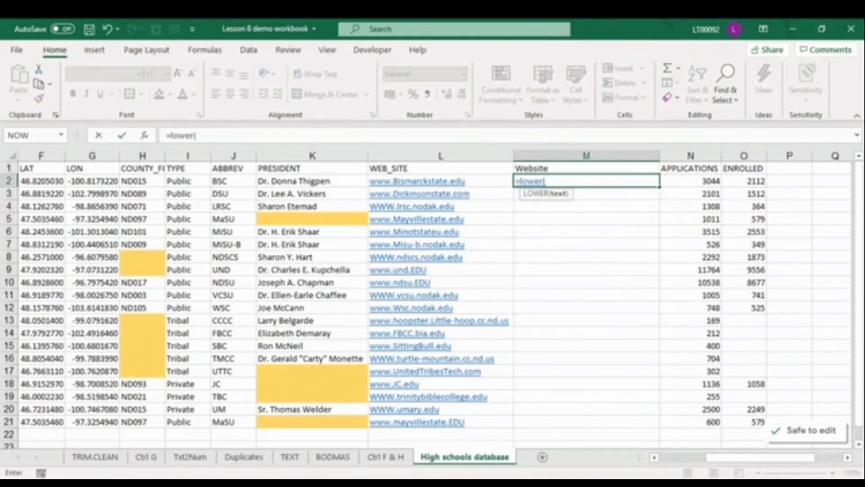
pyautogui.press('Left')
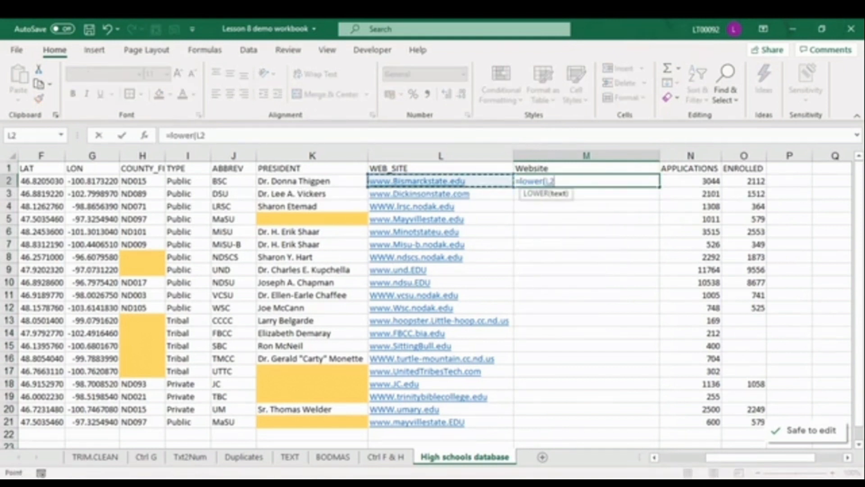
pyautogui.press('Return')
pyautogui.press('Up')
pyautogui.hotkey('ctrl', 'c')
pyautogui.click(585, 422)
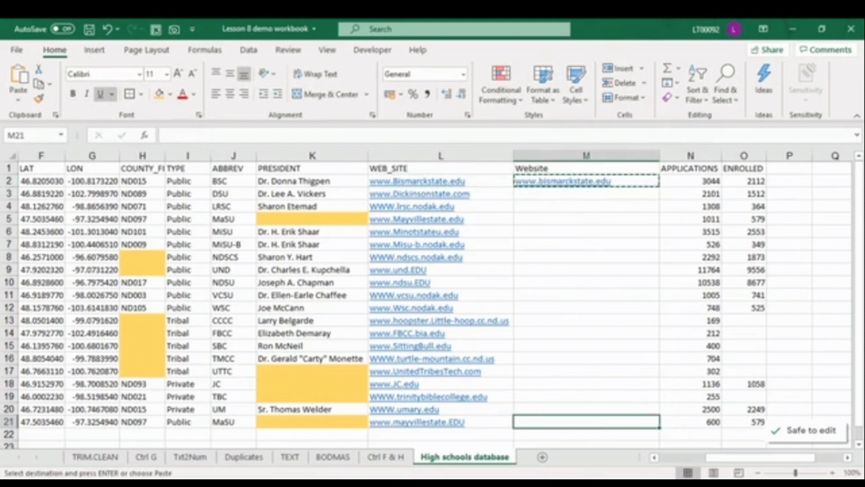
pyautogui.hotkey('ctrl', 'shift', 'Up')
pyautogui.hotkey('ctrl', 'v')
# - Replace the LOWER formulas in M2:M21 with their values using Paste Special
pyautogui.hotkey('ctrl', 'c')
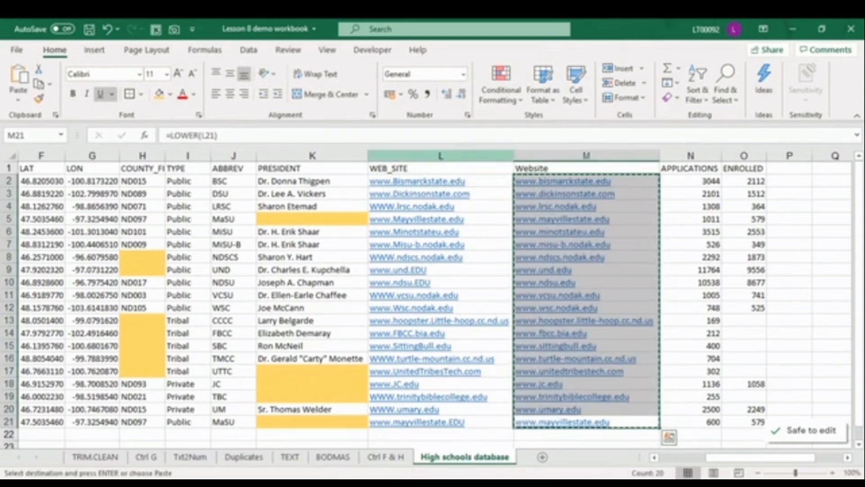
pyautogui.hotkey('alt', 'e')
pyautogui.press('s')
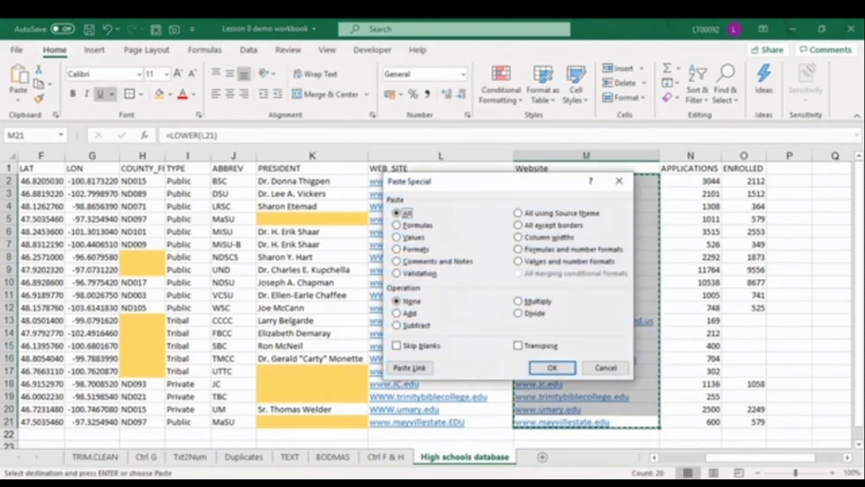
pyautogui.press('v')
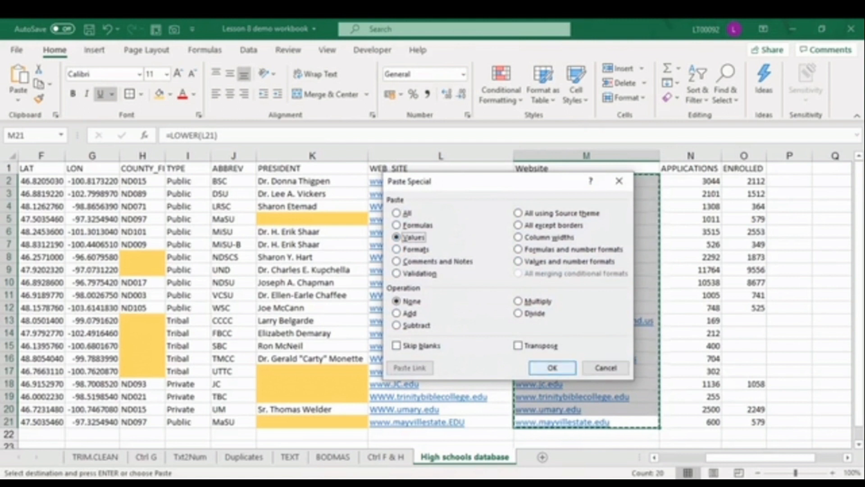
pyautogui.press('Return')
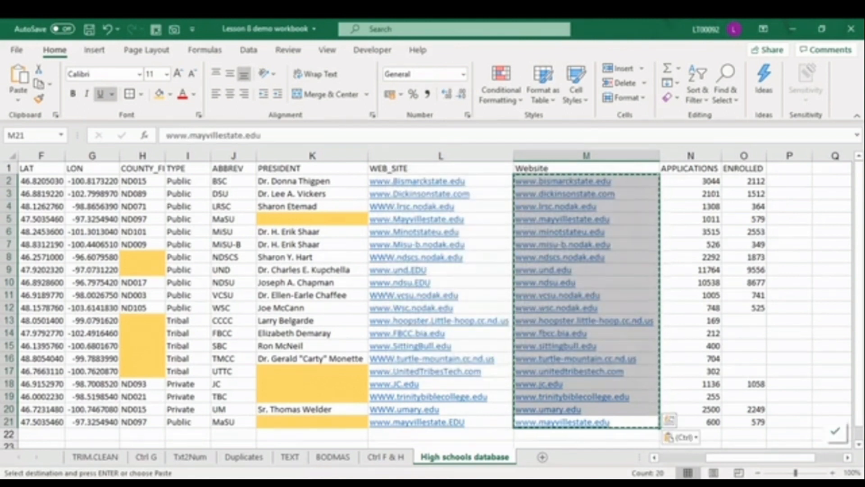
# - Delete the original WEB_SITE column L
pyautogui.click(440, 155)
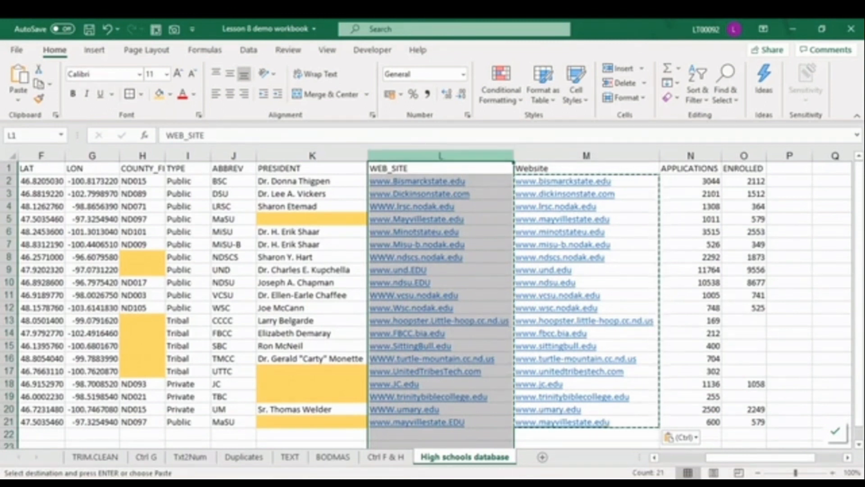
pyautogui.rightClick(485, 154)
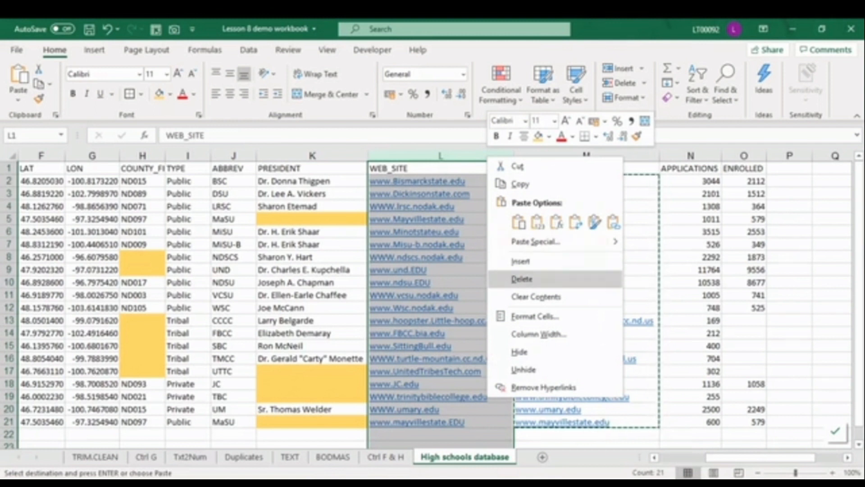
pyautogui.click(504, 279)
# - Select the blank cells in the ENROLLED range N2:N21 with Go To Special and fill them all with 0
pyautogui.click(597, 168)
pyautogui.click(597, 181)
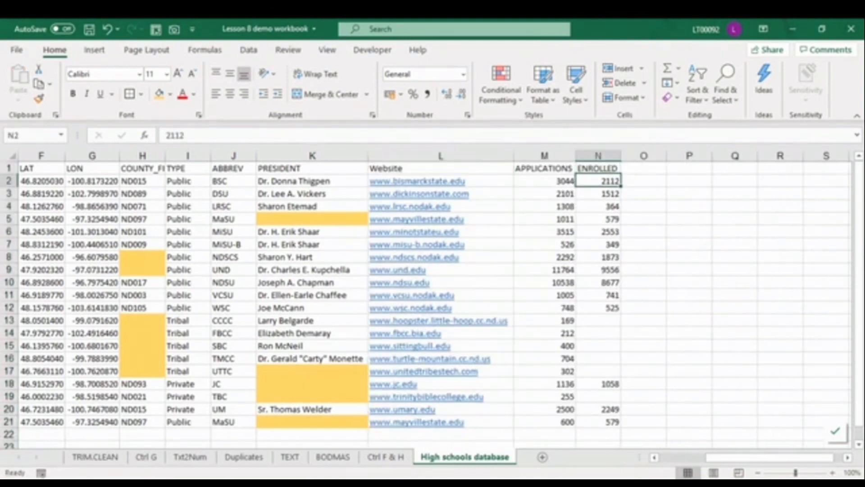
pyautogui.moveTo(603, 181); pyautogui.dragTo(604, 422)
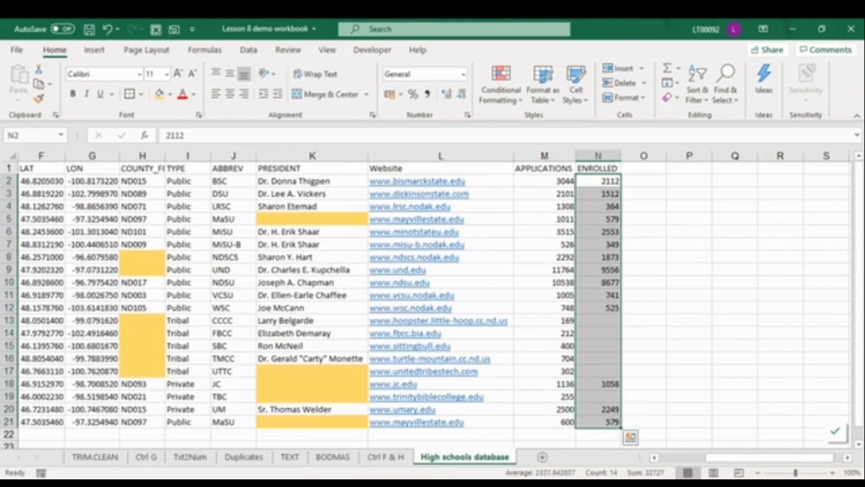
pyautogui.hotkey('ctrl', 'g')
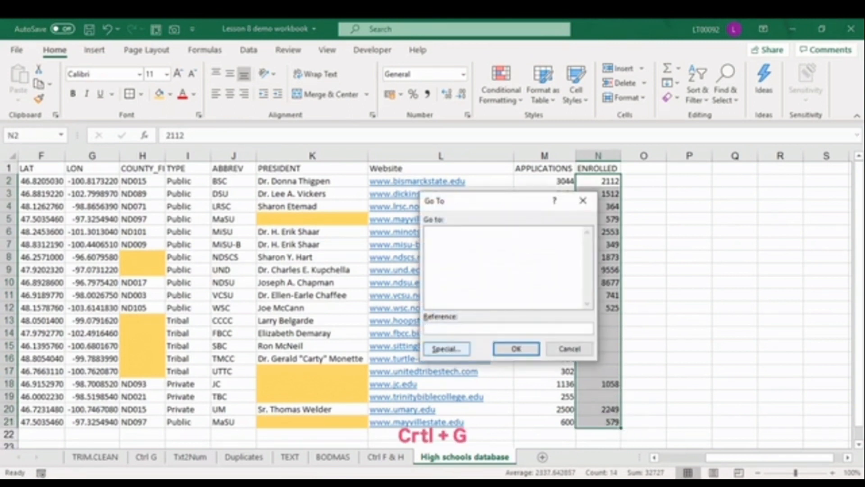
pyautogui.hotkey('alt', 's')
pyautogui.hotkey('alt', 'k')
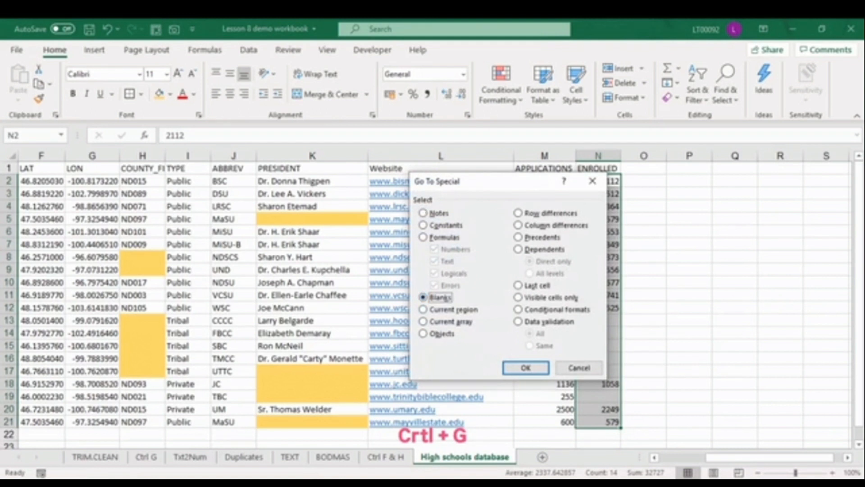
pyautogui.press('Return')
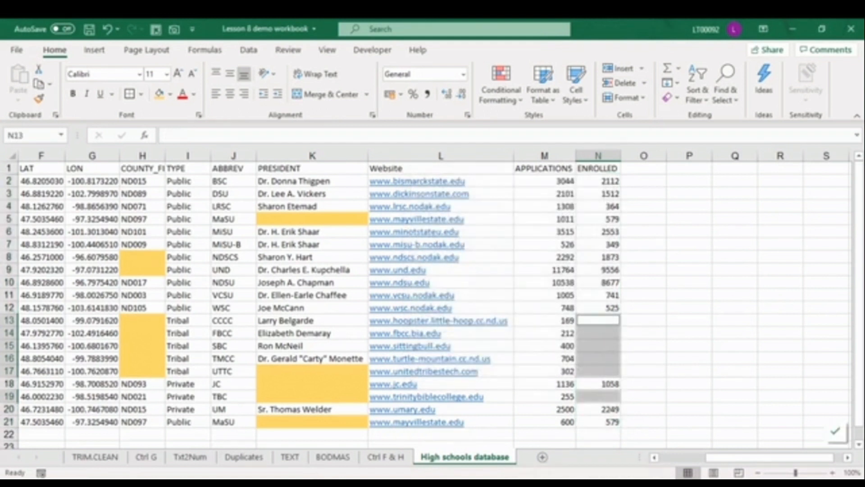
pyautogui.write('0')
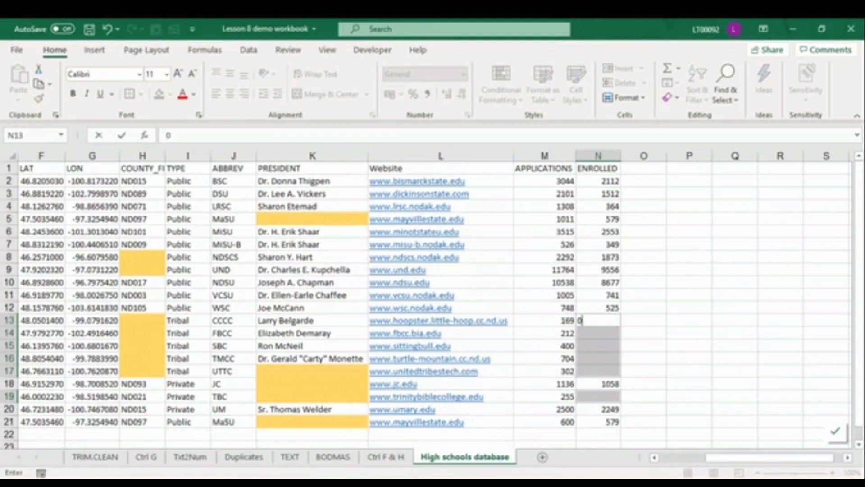
pyautogui.hotkey('ctrl', 'Return')
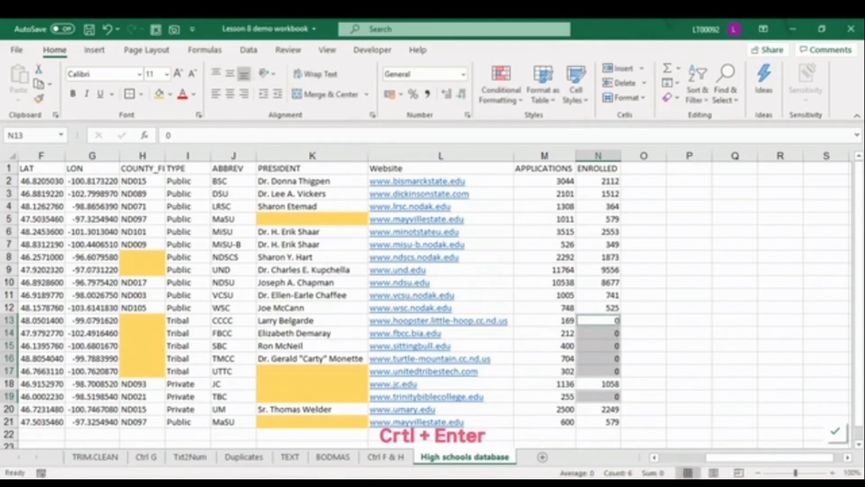
pyautogui.click(689, 307)
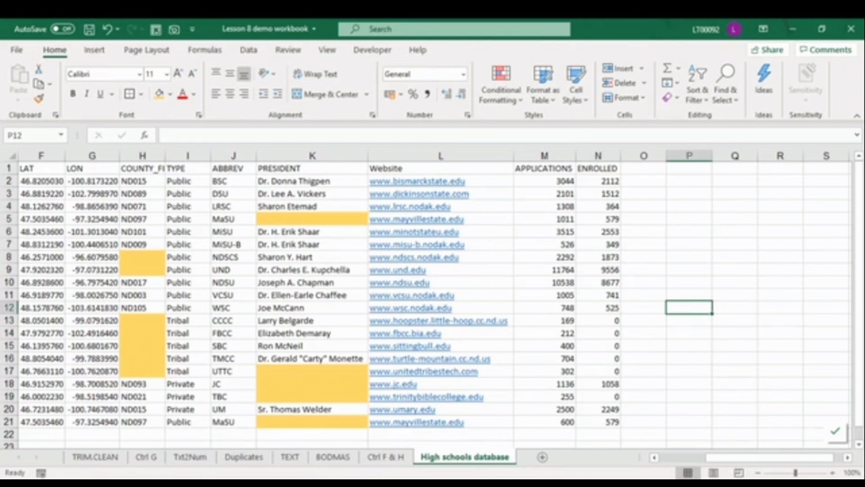
# - Highlight duplicate values in the Name column B1:B21 using Light Red Fill with Dark Red Text
pyautogui.moveTo(770, 457); pyautogui.dragTo(725, 457)
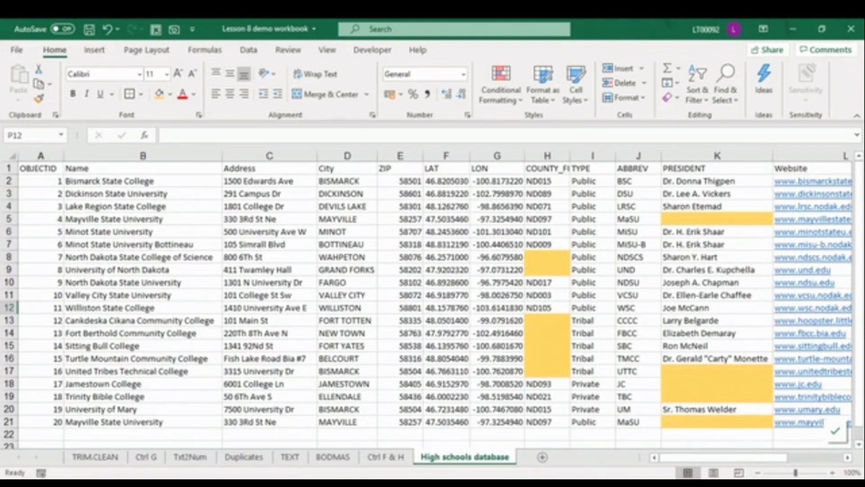
pyautogui.click(143, 168)
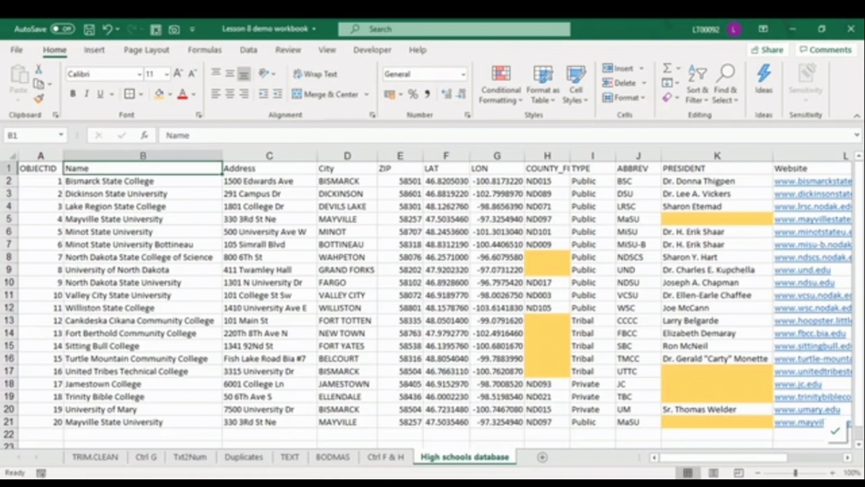
pyautogui.hotkey('ctrl', 'shift', 'Down')
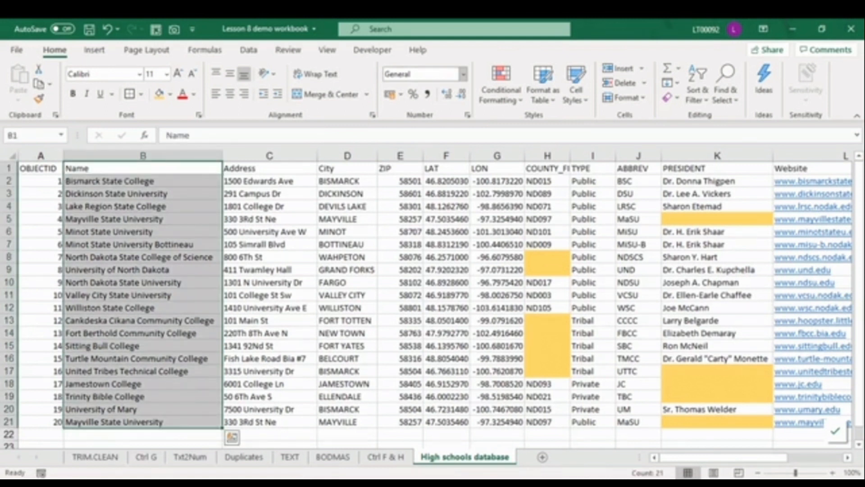
pyautogui.click(501, 85)
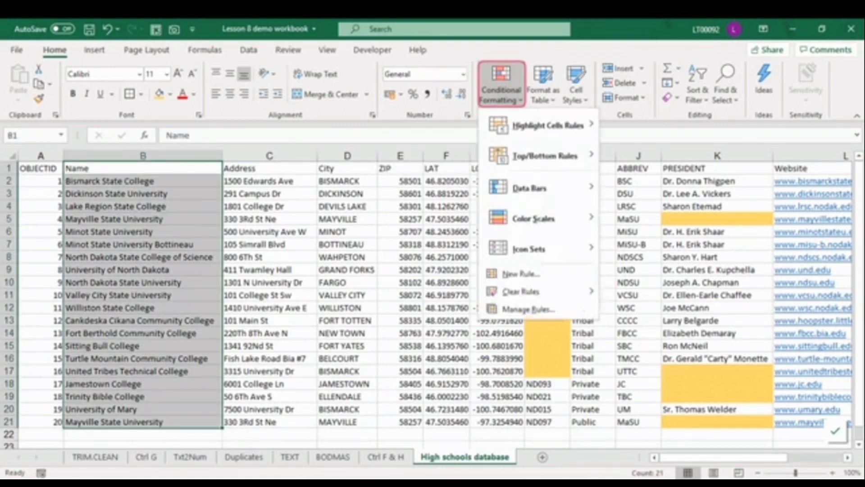
pyautogui.moveTo(548, 126)
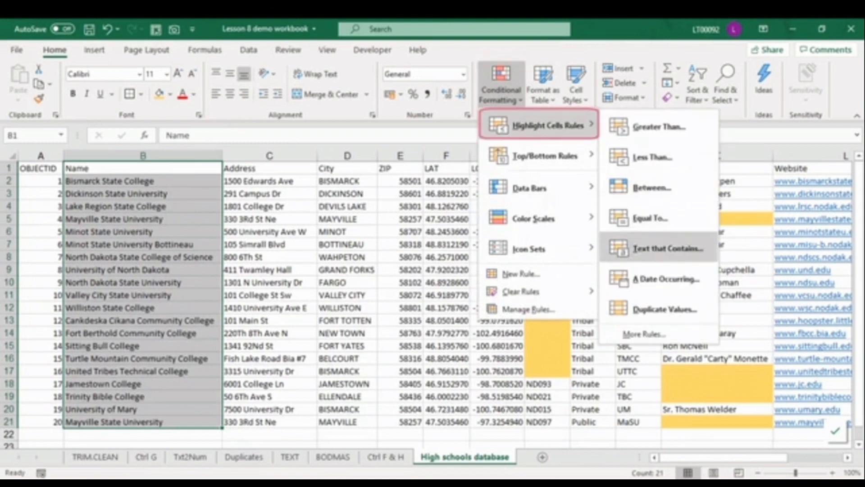
pyautogui.click(664, 309)
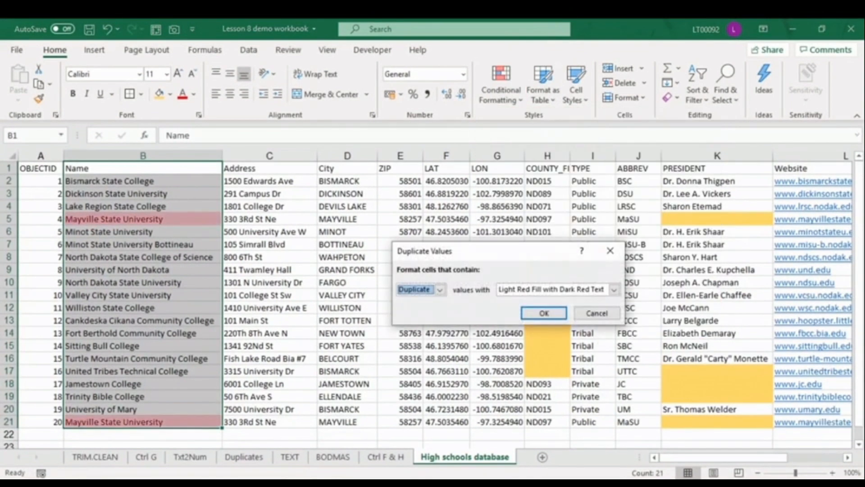
pyautogui.click(544, 313)
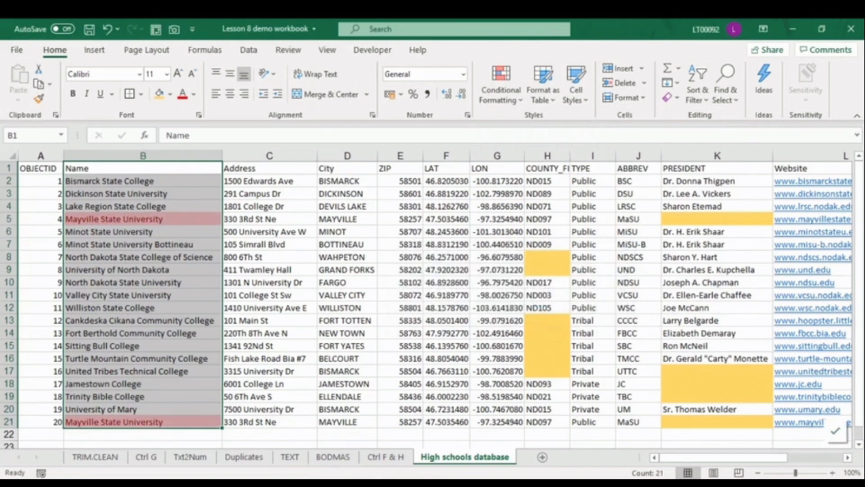
# - Remove duplicate records from the whole table, with headers, checking only the Name column for duplicates
pyautogui.click(39, 168)
pyautogui.hotkey('ctrl', 'shift', 'Down')
pyautogui.hotkey('ctrl', 'shift', 'Right')
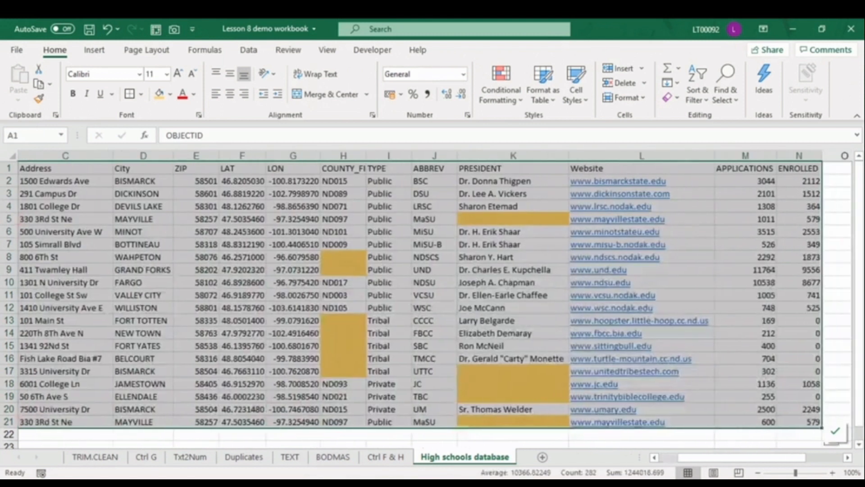
pyautogui.hotkey('alt', 'a')
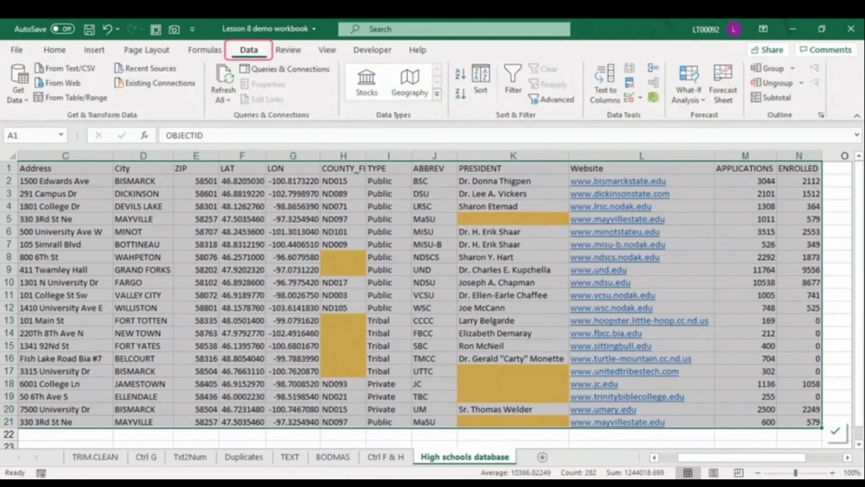
pyautogui.hotkey('alt', 'a')
pyautogui.press('m')
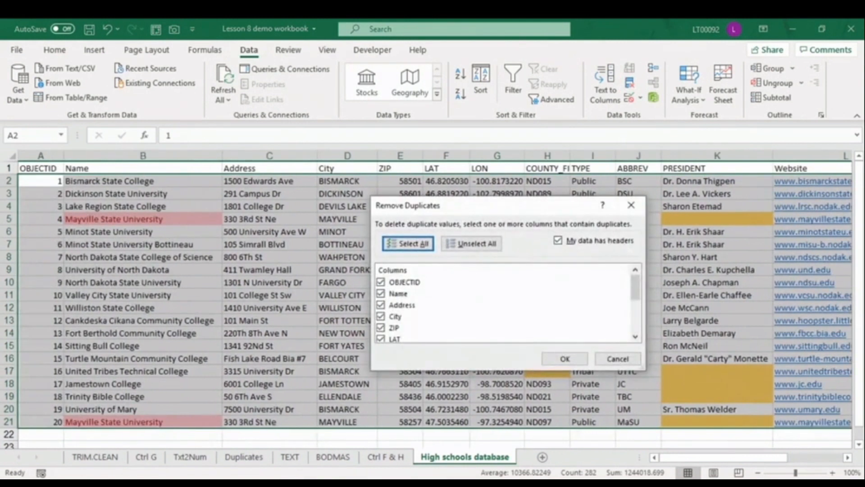
pyautogui.hotkey('alt', 'u')
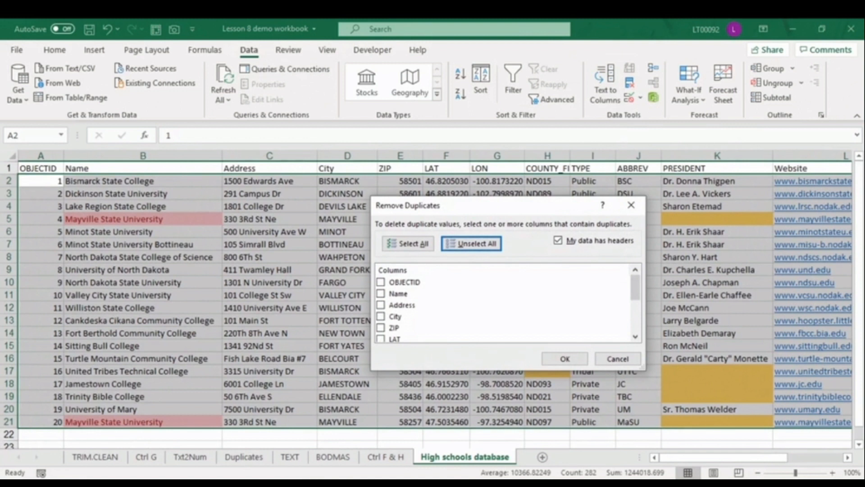
pyautogui.click(398, 293)
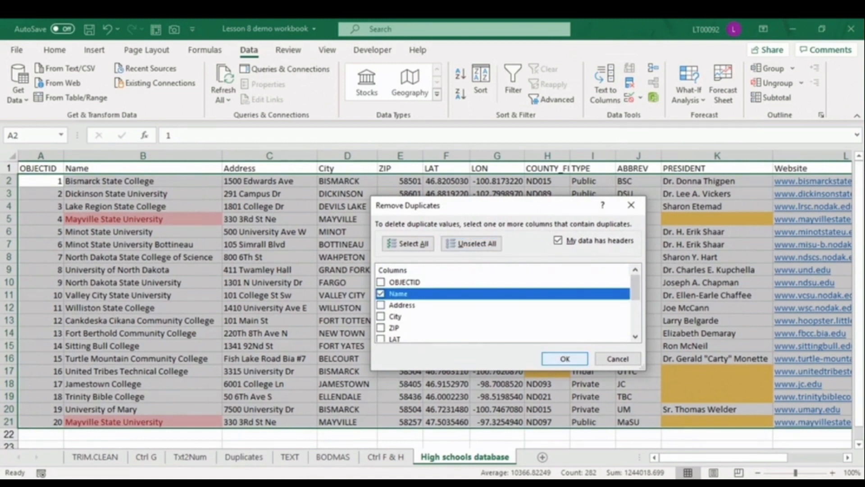
pyautogui.press('Return')
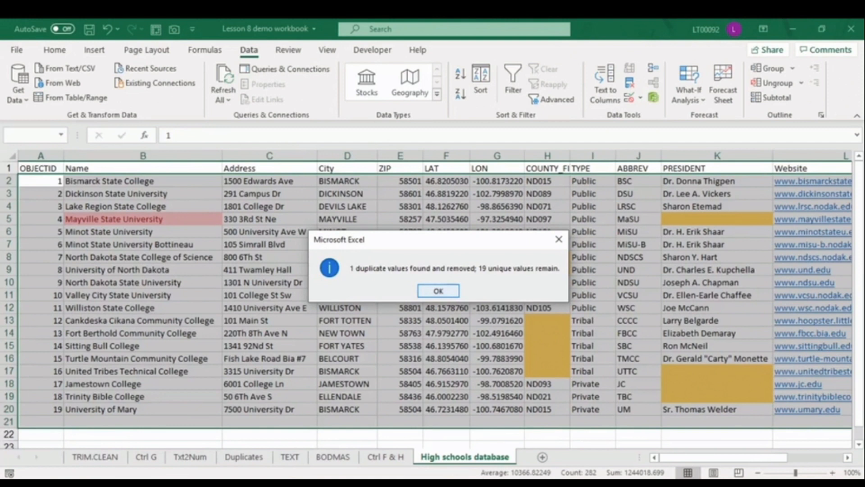
pyautogui.press('Return')
pyautogui.hotkey('ctrl', 'Home')
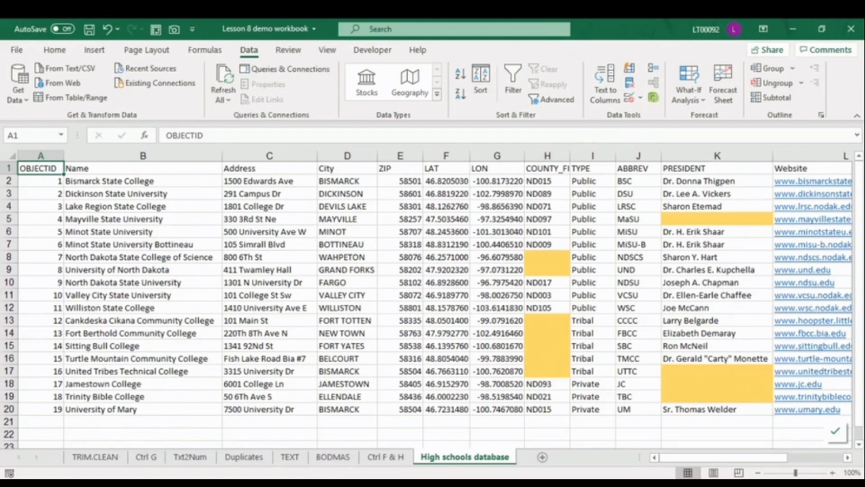
# - Autofit the width of column H so its full header fits
pyautogui.doubleClick(570, 155)
pyautogui.click(40, 181)
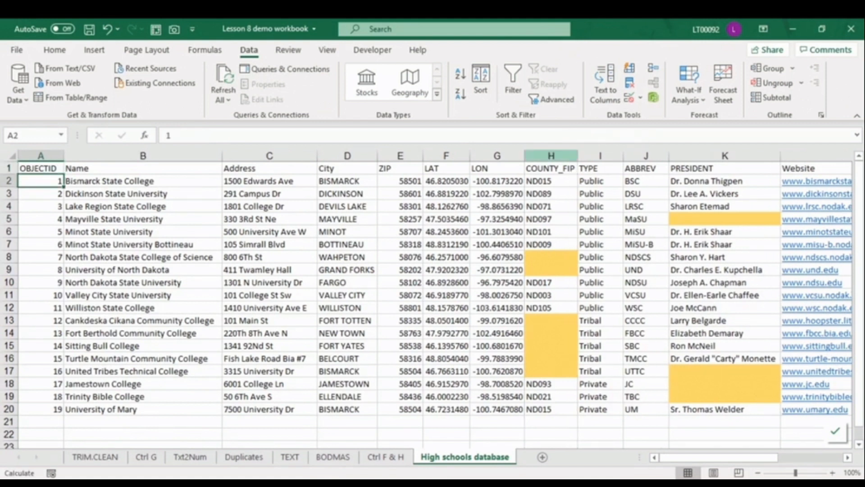
# - Review the cleaned table across row 2 through the ENROLLED column and zoom the sheet out to 90%
pyautogui.press('Right')
pyautogui.press('Right')
pyautogui.press('Right')
pyautogui.press('Right')
pyautogui.press('Right')
pyautogui.press('Right')
pyautogui.press('Right')
pyautogui.press('Right')
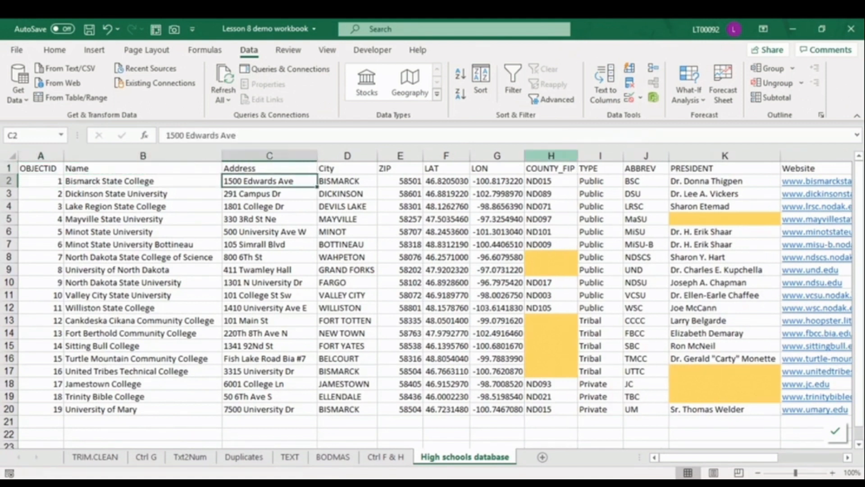
pyautogui.press('Right')
pyautogui.press('Right')
pyautogui.press('Right')
pyautogui.press('Right')
pyautogui.press('Right')
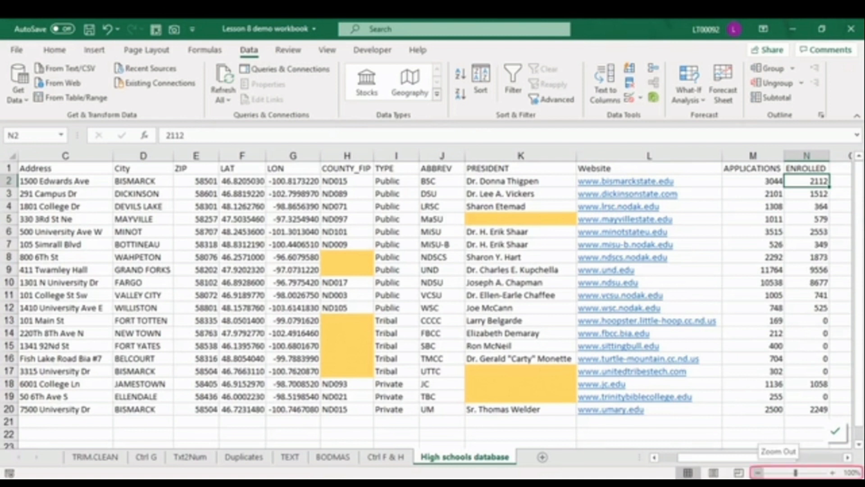
pyautogui.click(758, 472)
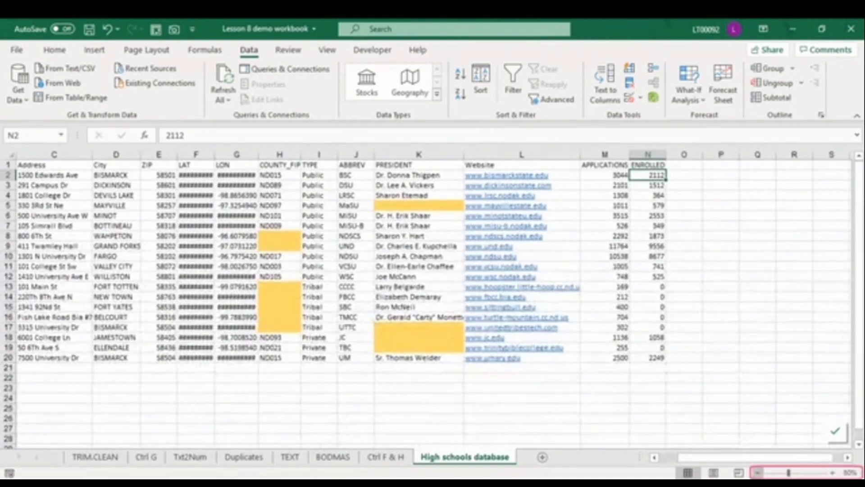
# - Return to cell A1, open the print preview of the sheet and look through its pages up to page 3
pyautogui.hotkey('ctrl', 'Home')
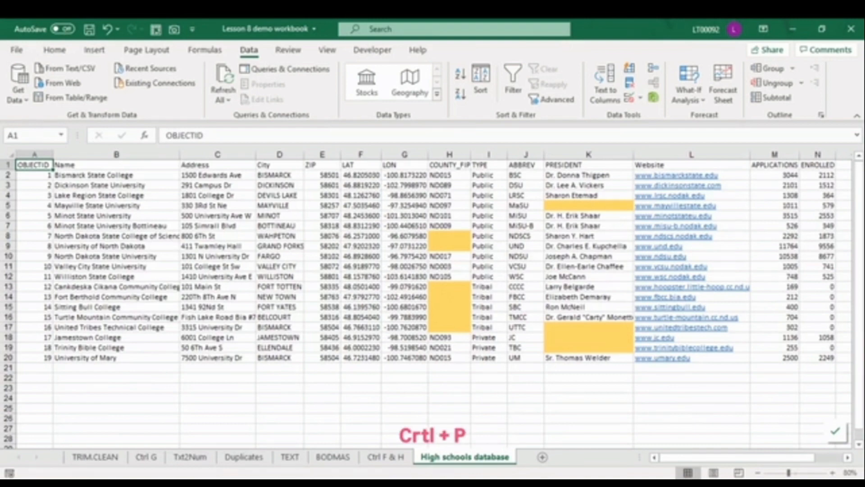
pyautogui.hotkey('ctrl', 'p')
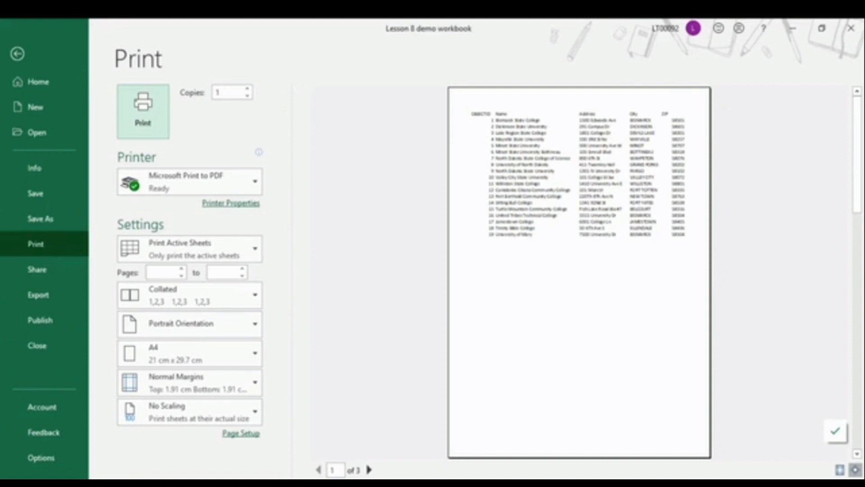
pyautogui.click(369, 470)
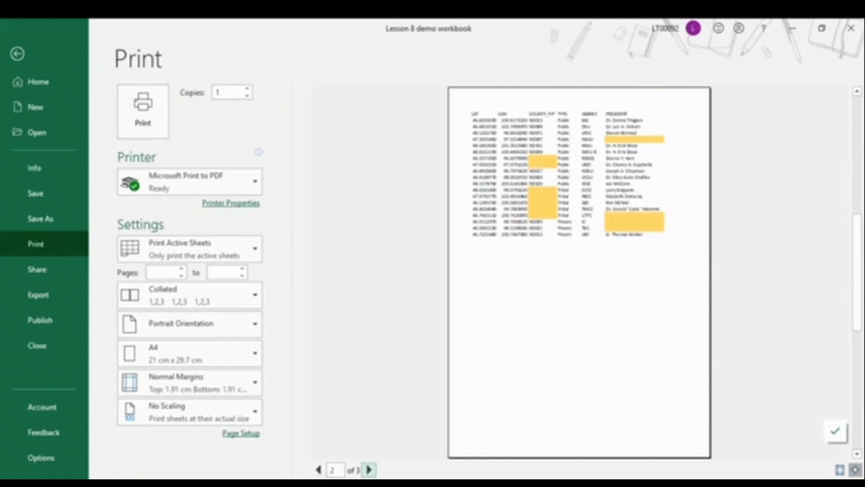
pyautogui.click(369, 469)
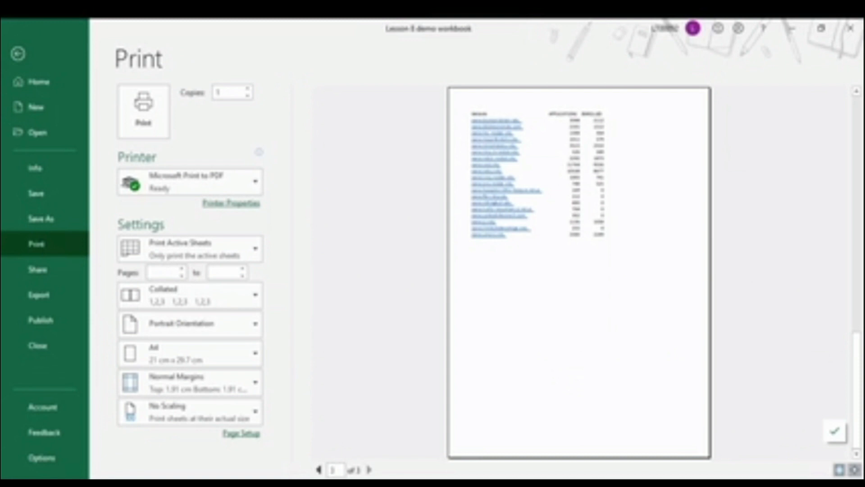
# - Examine the number of copies, the selected printer and the choices for which part of the workbook to print
pyautogui.click(247, 89)
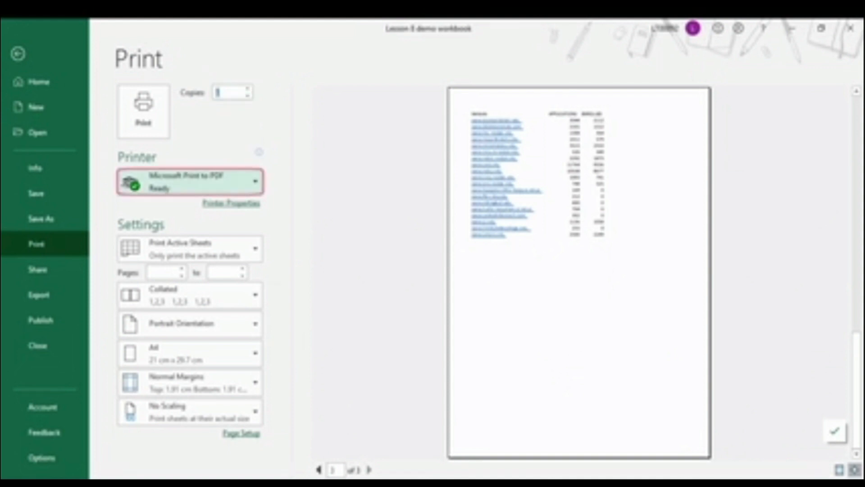
pyautogui.moveTo(227, 189)
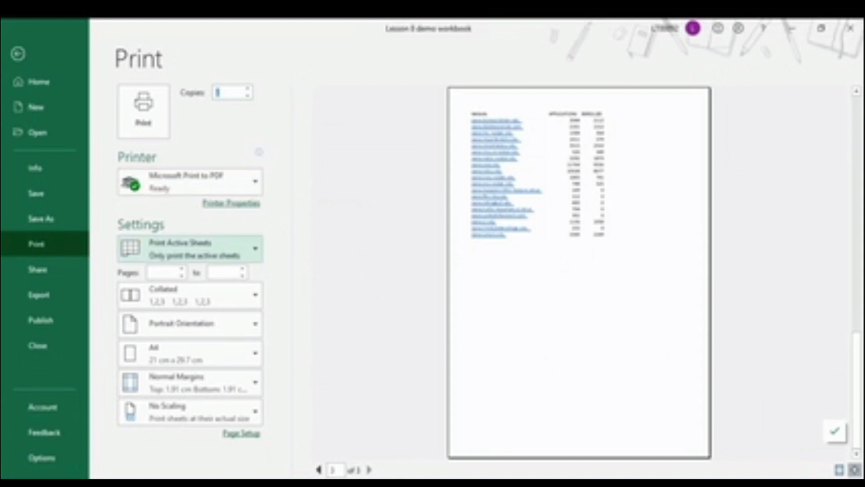
pyautogui.click(189, 248)
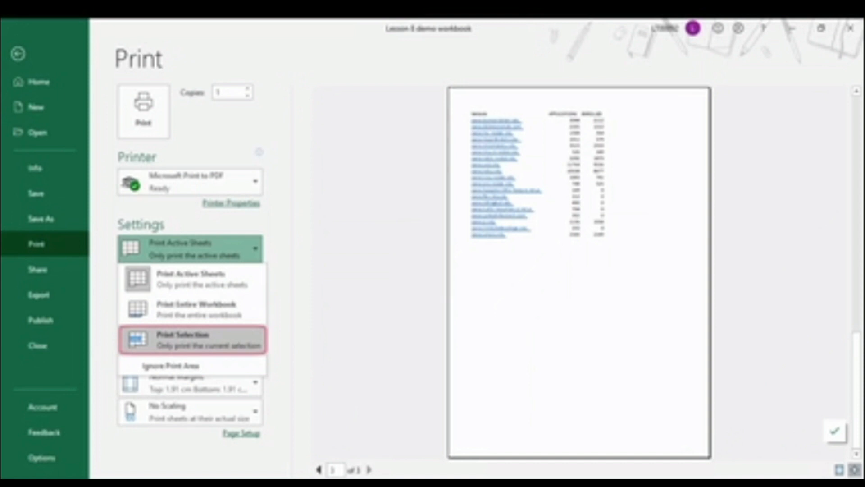
pyautogui.press('Escape')
# - Change the page orientation of the printout to Landscape Orientation
pyautogui.press('Tab')
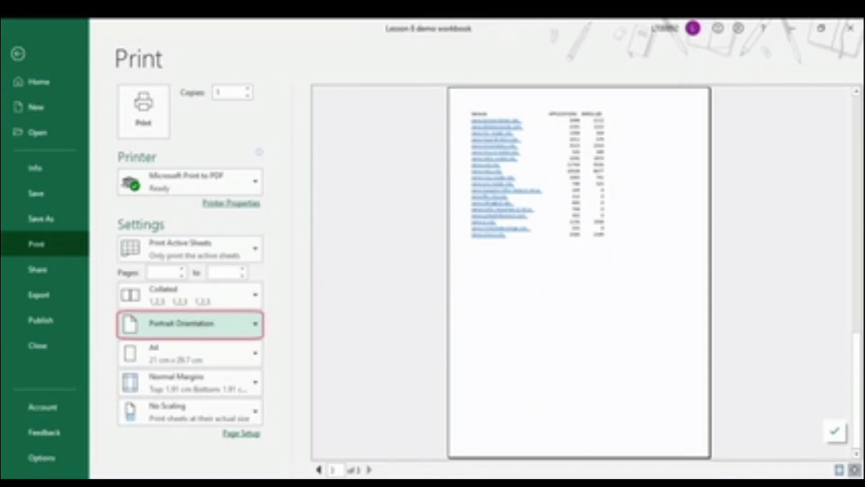
pyautogui.press('Return')
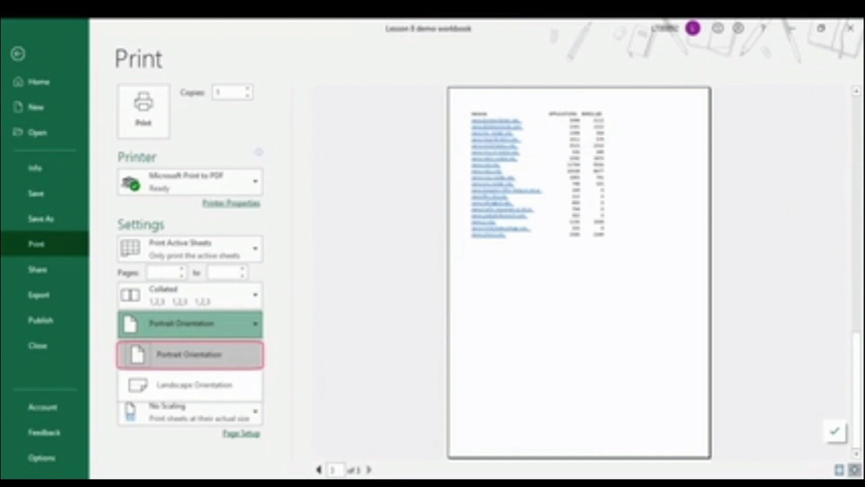
pyautogui.press('Down')
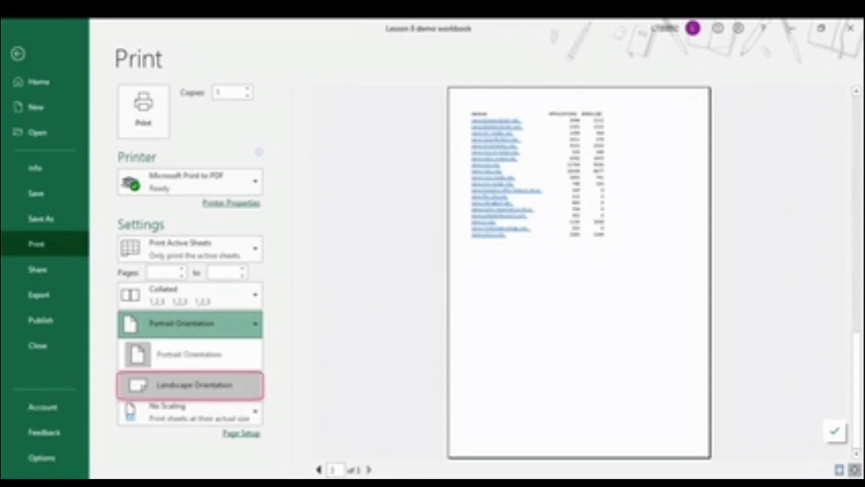
pyautogui.press('Return')
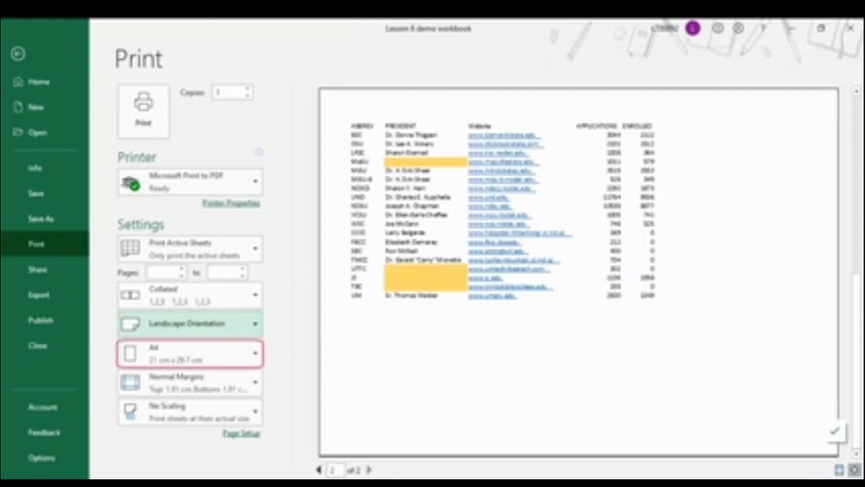
# - Check the available paper sizes, keeping A4, and set the page margins to Narrow
pyautogui.click(189, 353)
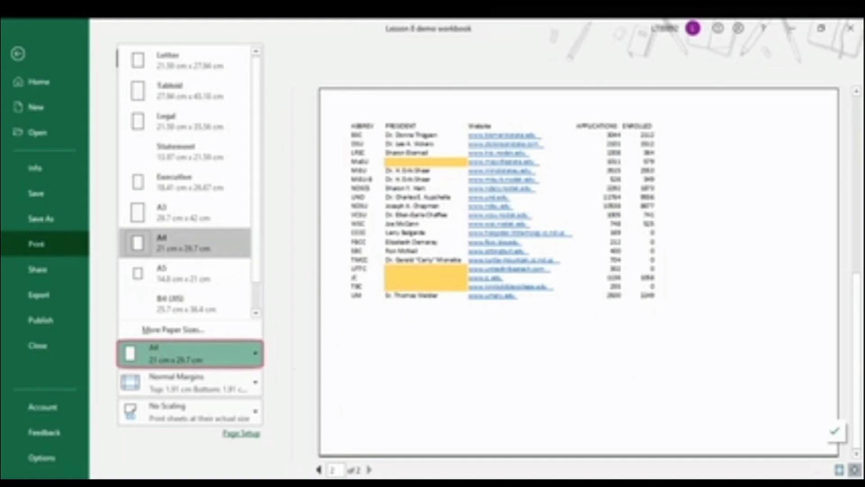
pyautogui.click(189, 383)
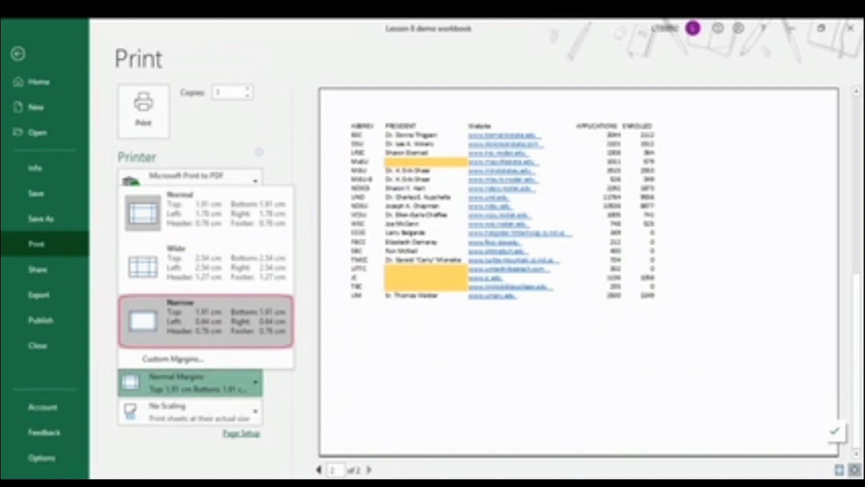
pyautogui.press('Return')
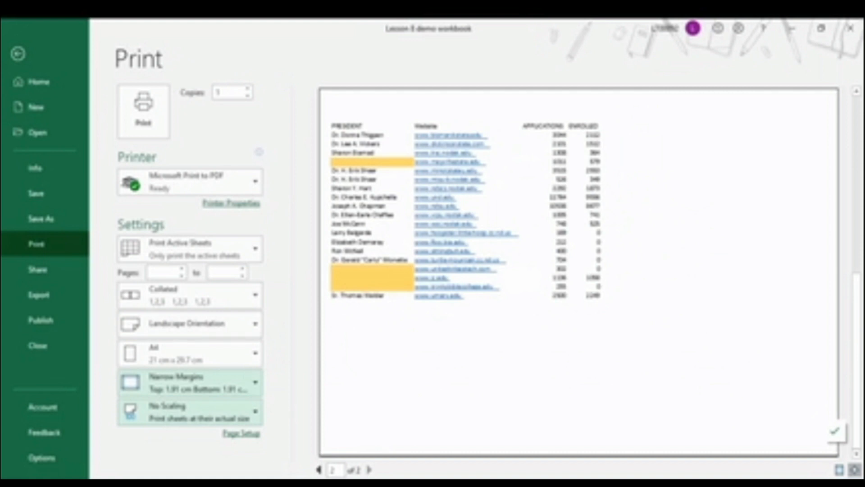
# - Set the print scaling to Fit Sheet on One Page
pyautogui.press('Return')
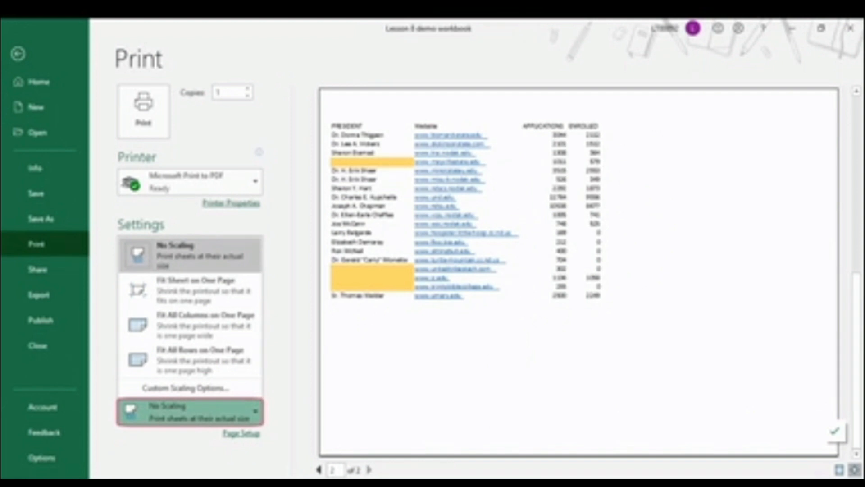
pyautogui.press('Down')
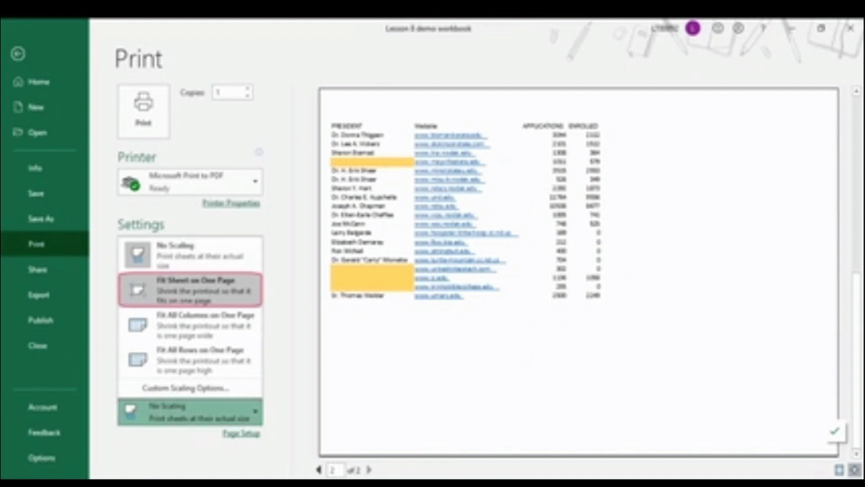
pyautogui.press('Return')
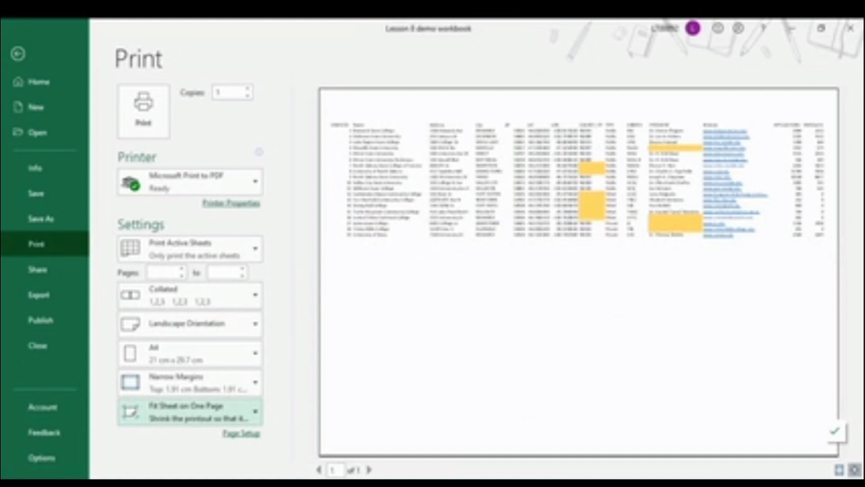
# - Keep Microsoft Print to PDF as the printer and print one copy of the active sheet
pyautogui.click(190, 182)
pyautogui.press('Return')
pyautogui.press('Up')
pyautogui.press('Down')
pyautogui.press('Return')
pyautogui.press('Down')
pyautogui.press('Up')
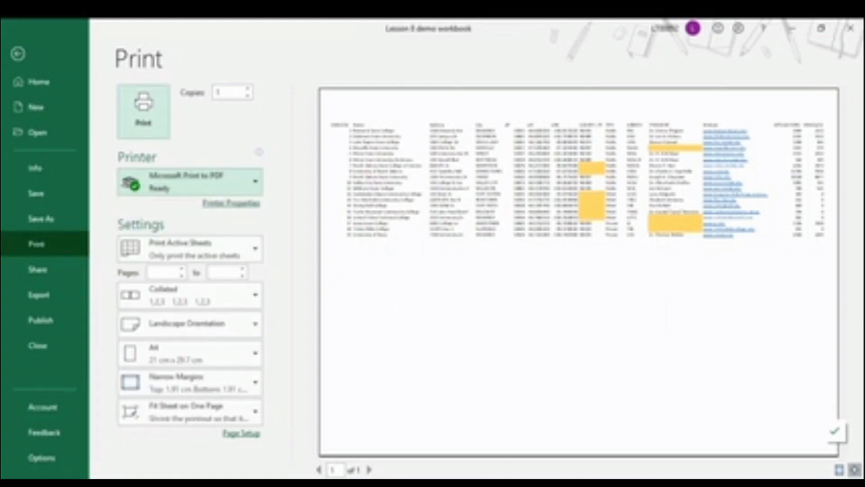
pyautogui.press('Return')
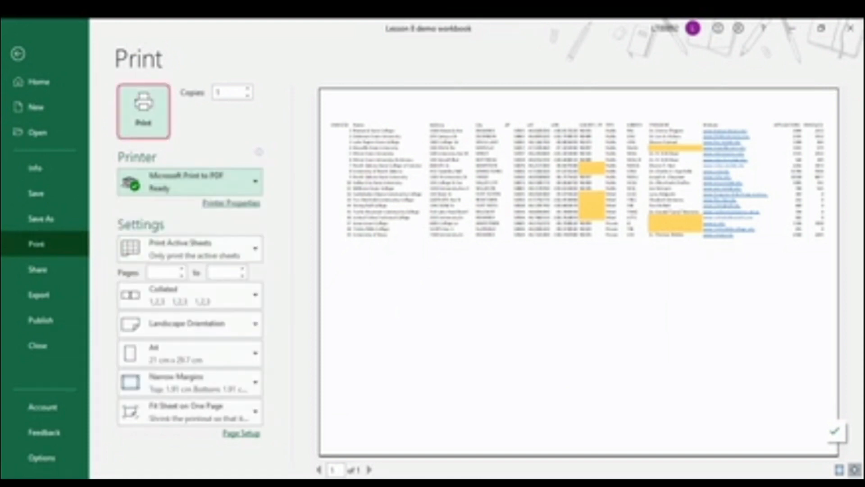